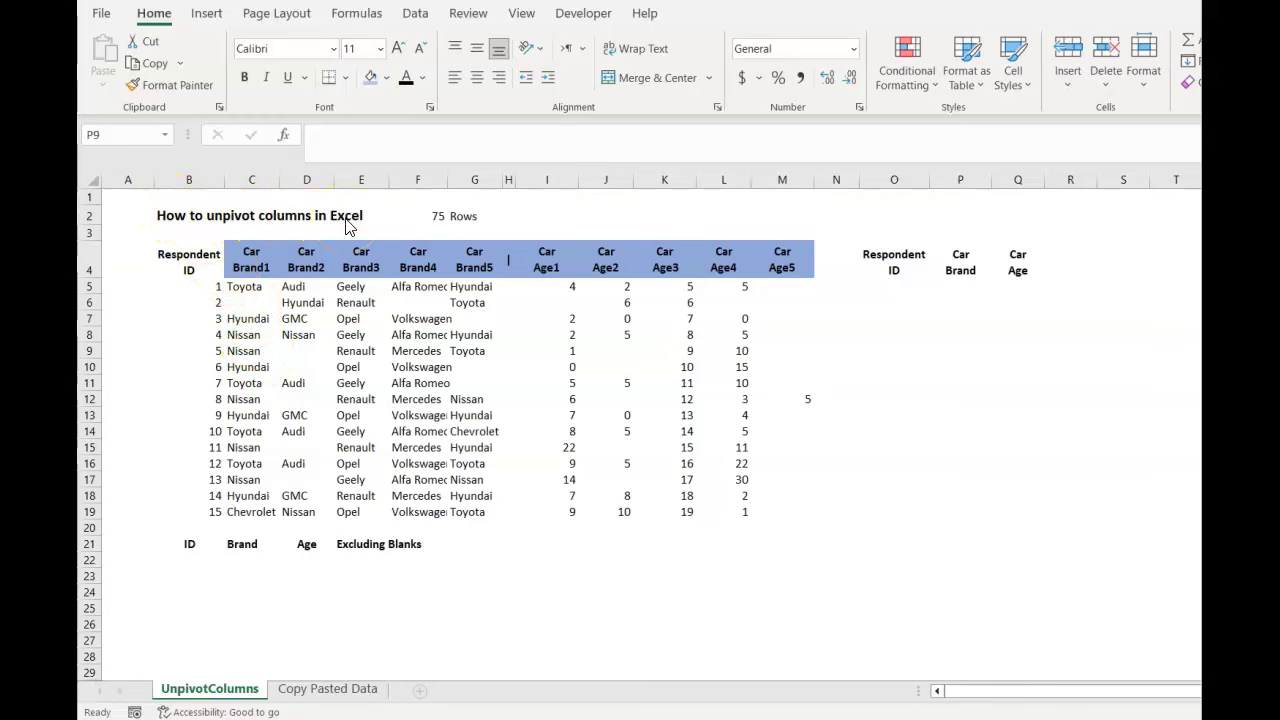
Review the respondent IDs, the =15*5 row count and the first respondent's car brands, including Alfa Romeo in F11
left_click_drag(200, 284, 217, 503)
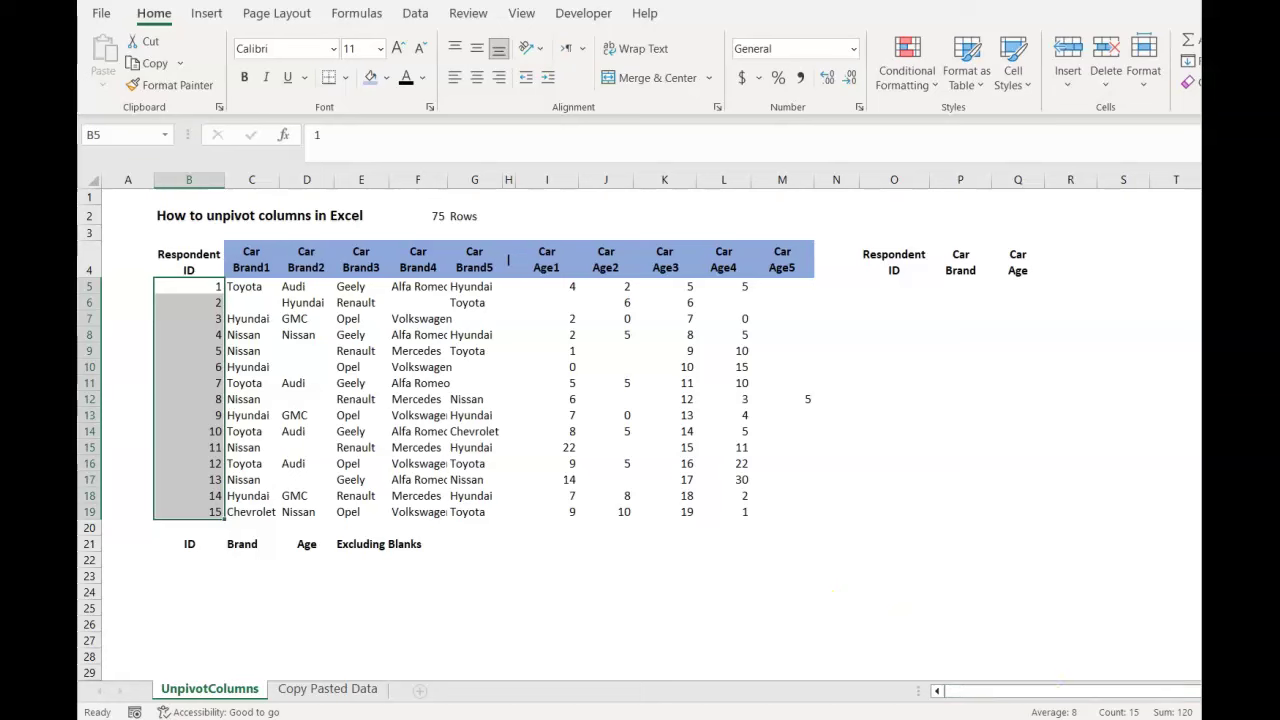
left_click(440, 214)
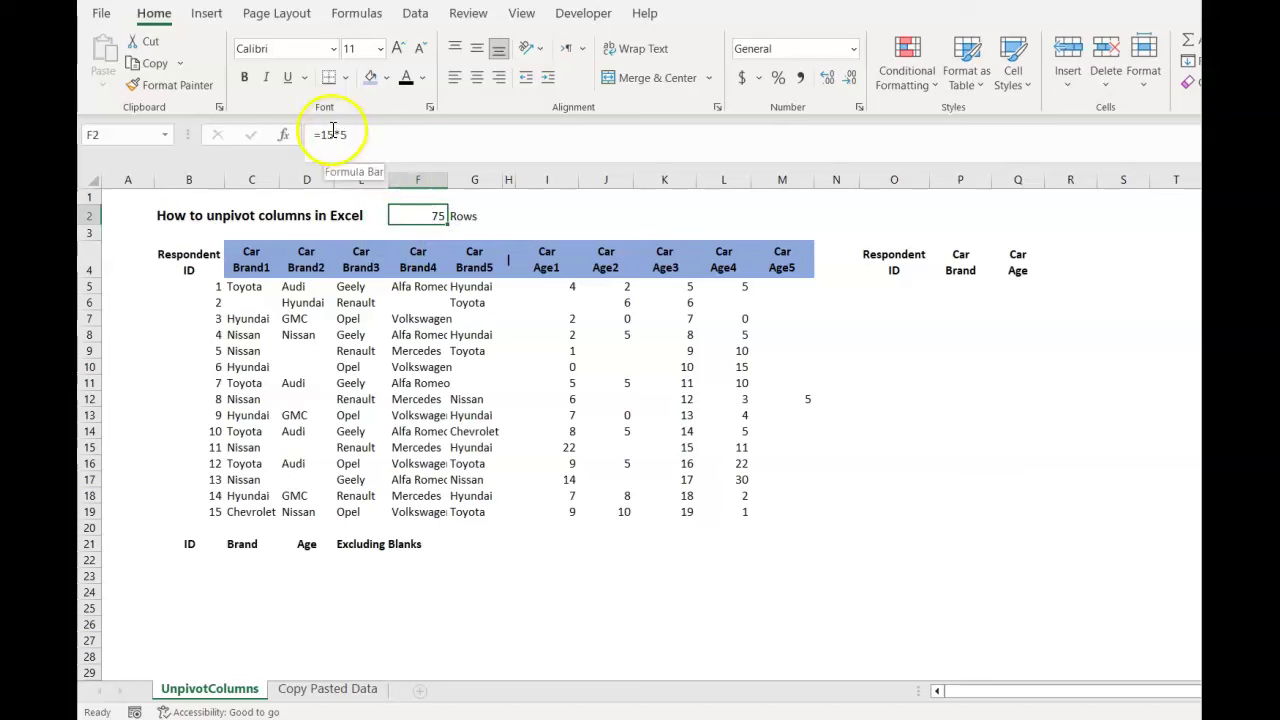
left_click_drag(248, 288, 474, 288)
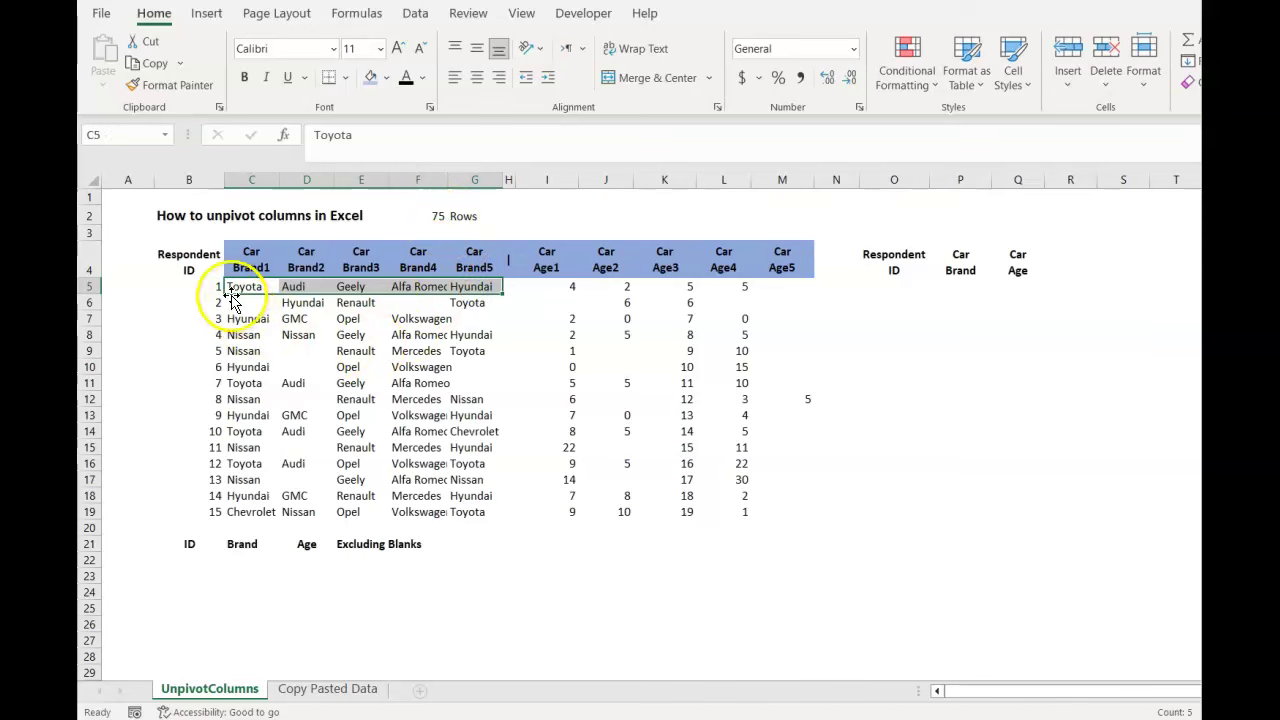
left_click(405, 383)
scroll(394, 404, "down", 1)
scroll(377, 470, "up", 1)
left_click(357, 13)
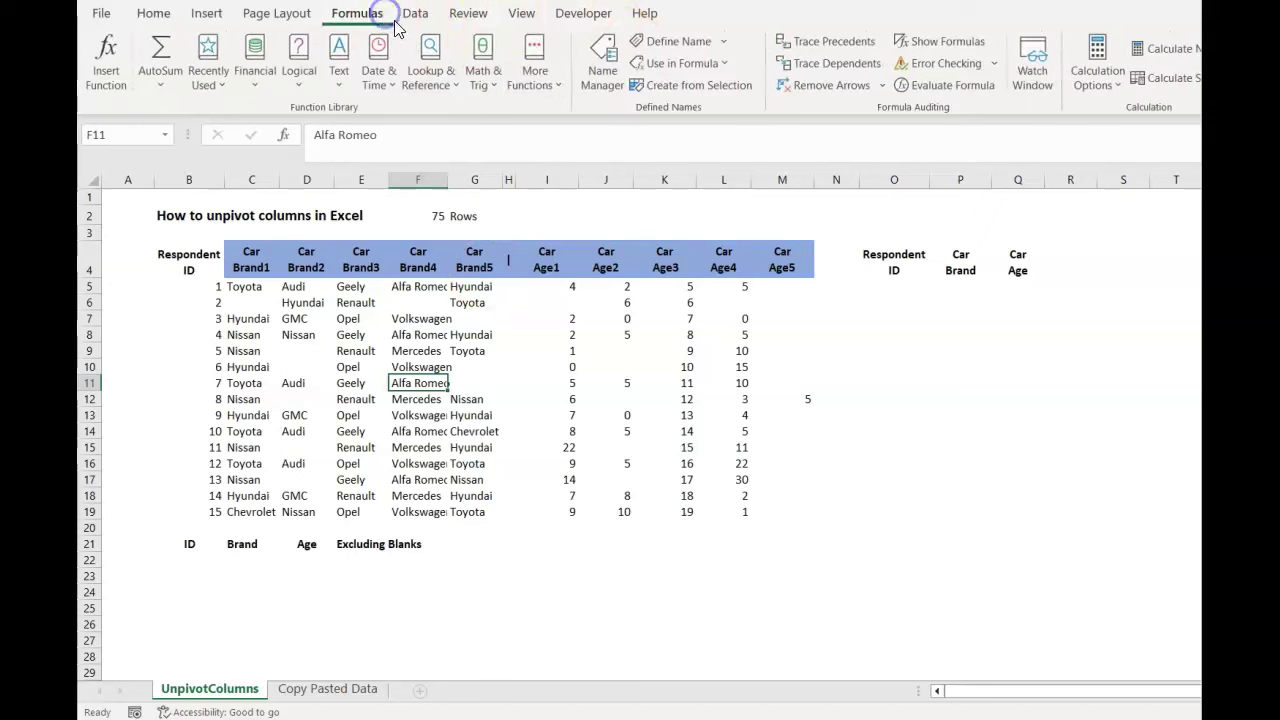
left_click(597, 80)
left_click(595, 180)
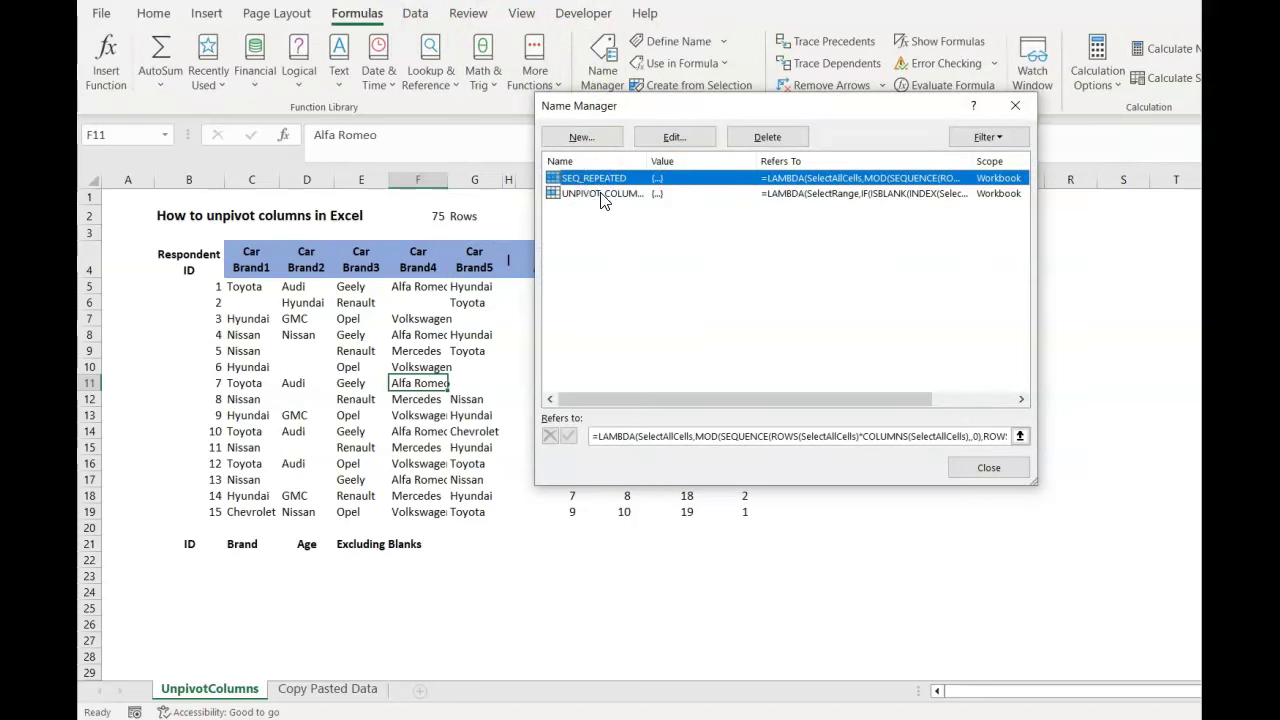
left_click(628, 197)
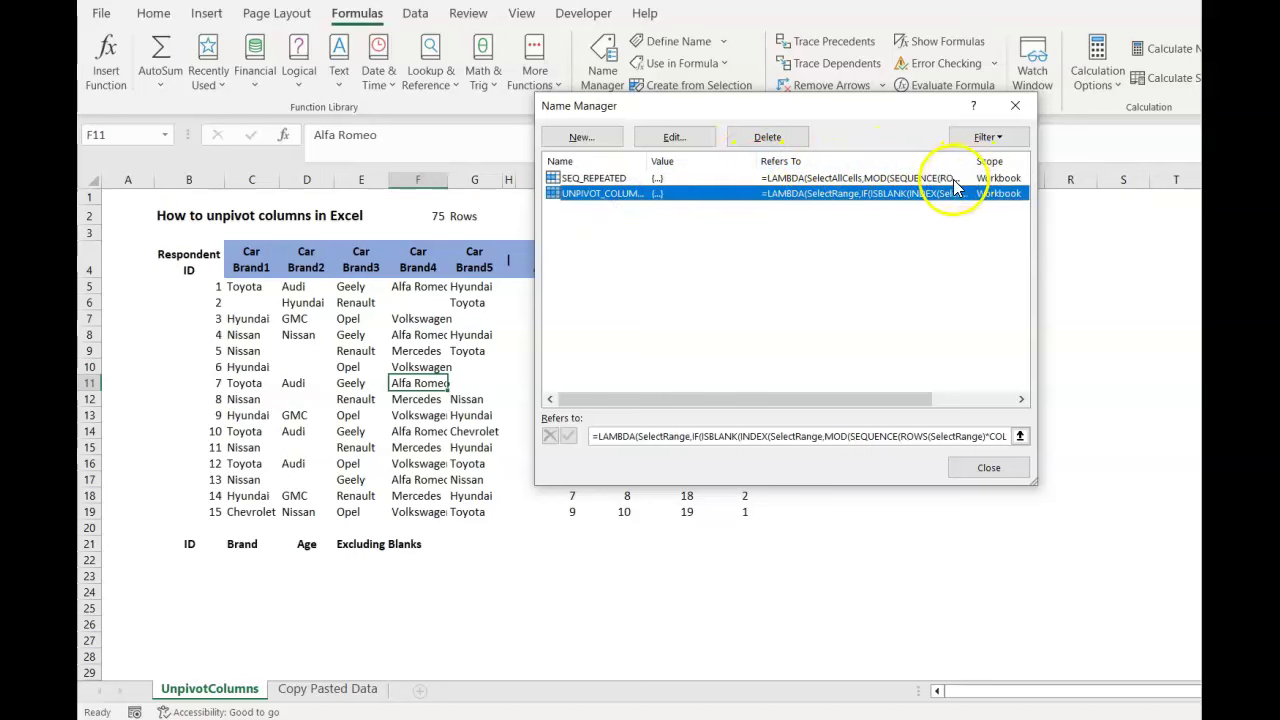
left_click(836, 437)
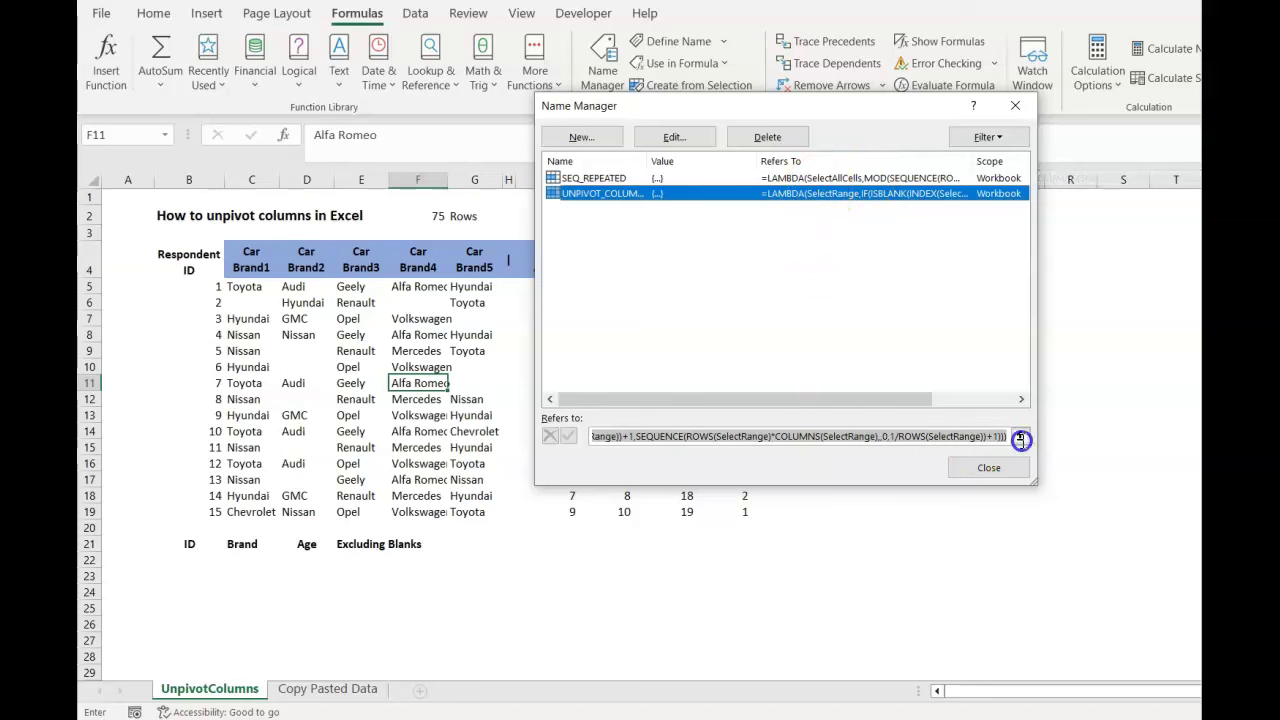
left_click(988, 467)
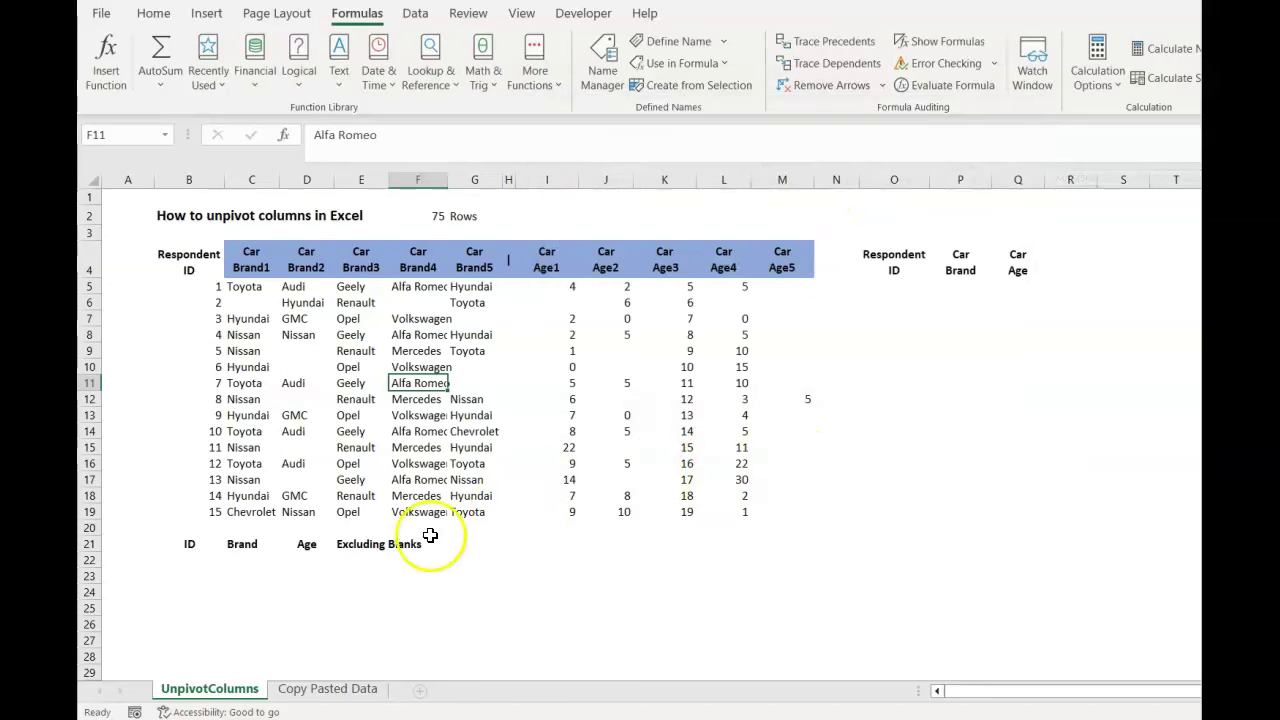
Enter =SEQ_REPEATED(C5:G19) in B22 and confirm the ID spill covers 75 rows
left_click(189, 560)
type("=seq")
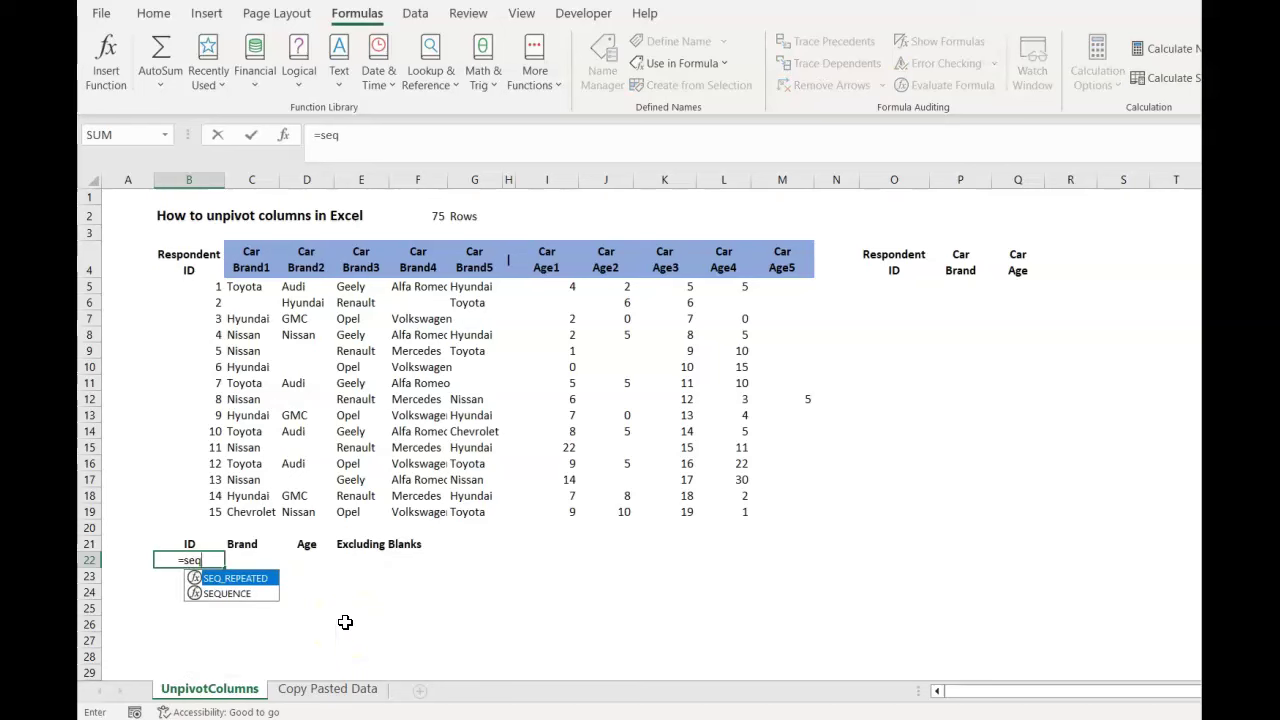
double_click(230, 578)
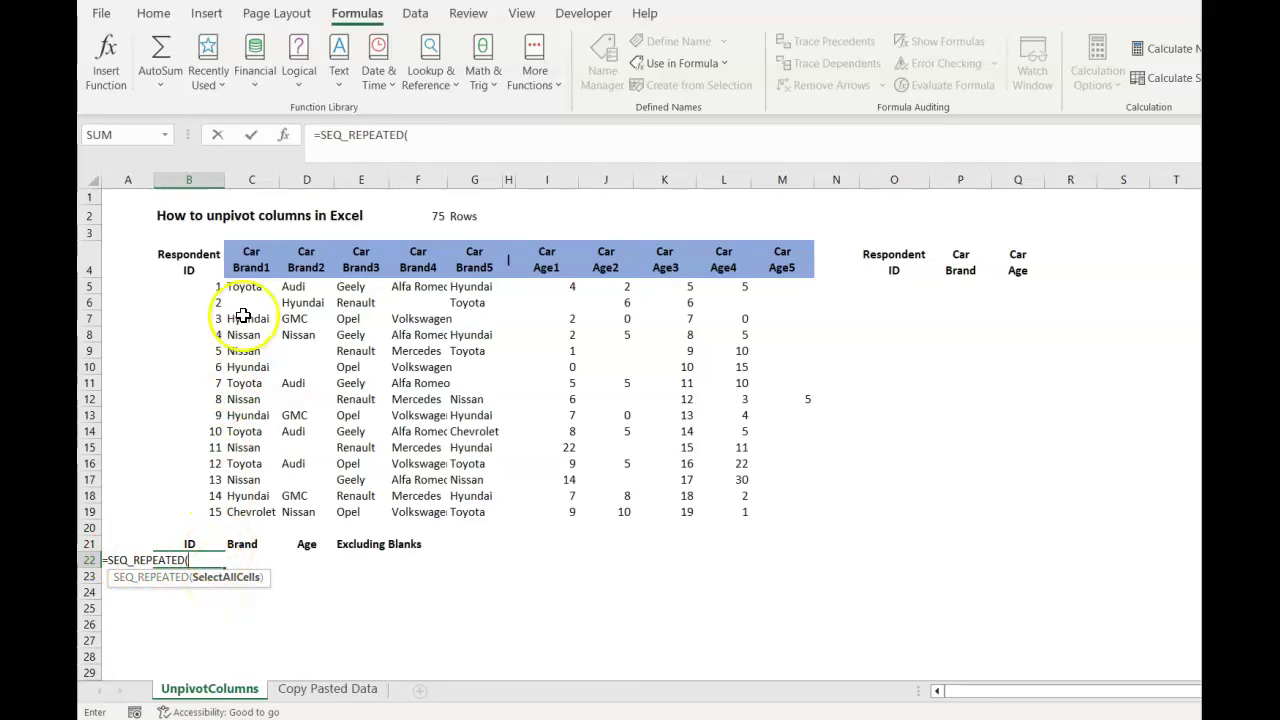
left_click_drag(245, 286, 465, 512)
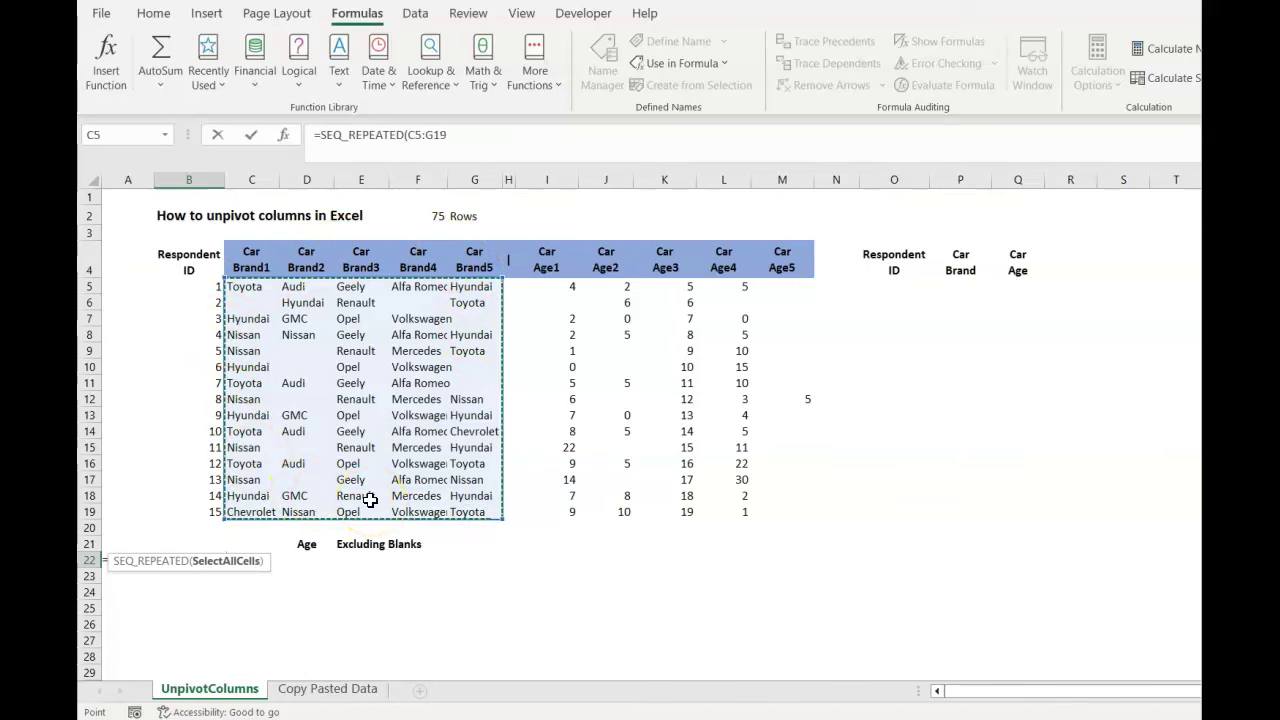
type(")")
key("Return")
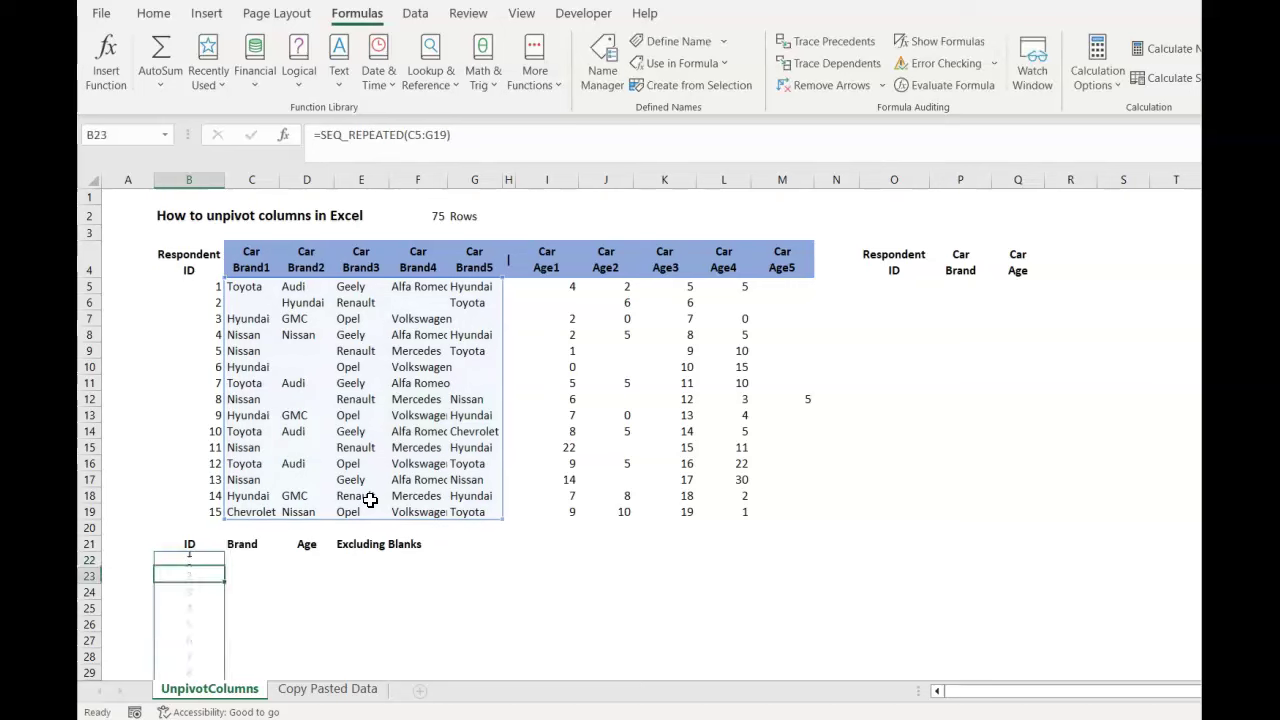
key("Up")
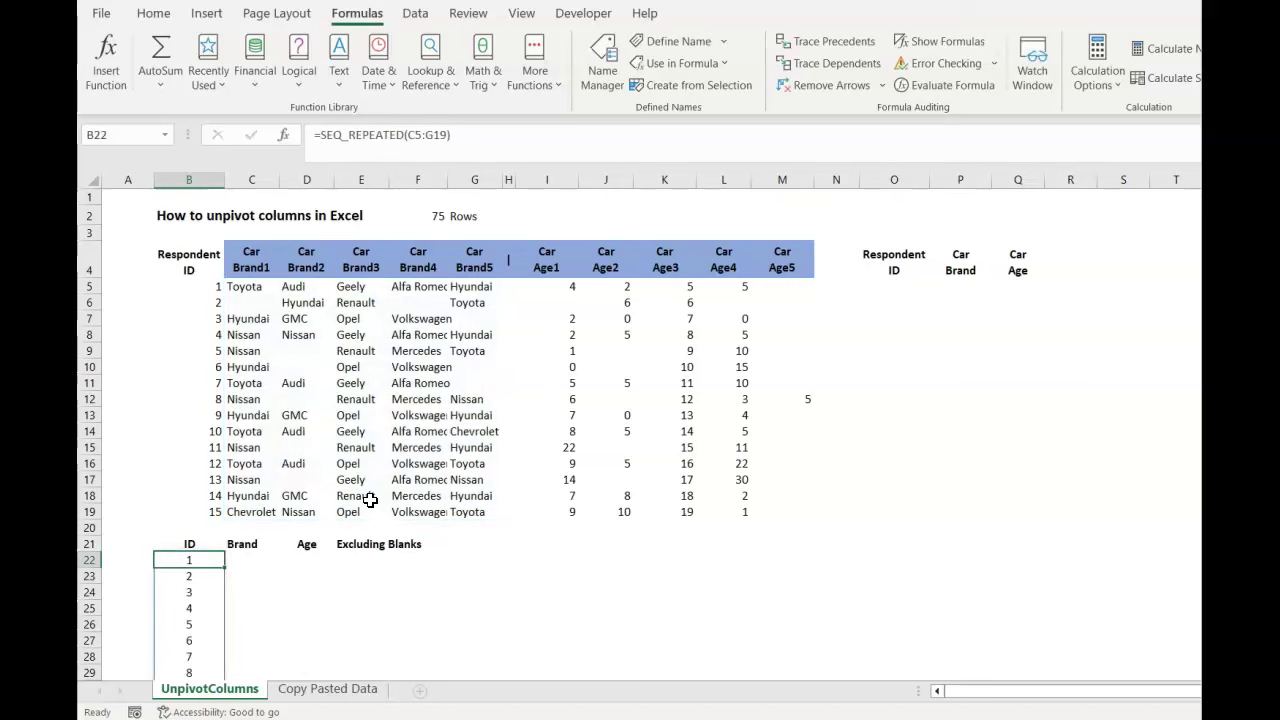
key("ctrl+shift+Down")
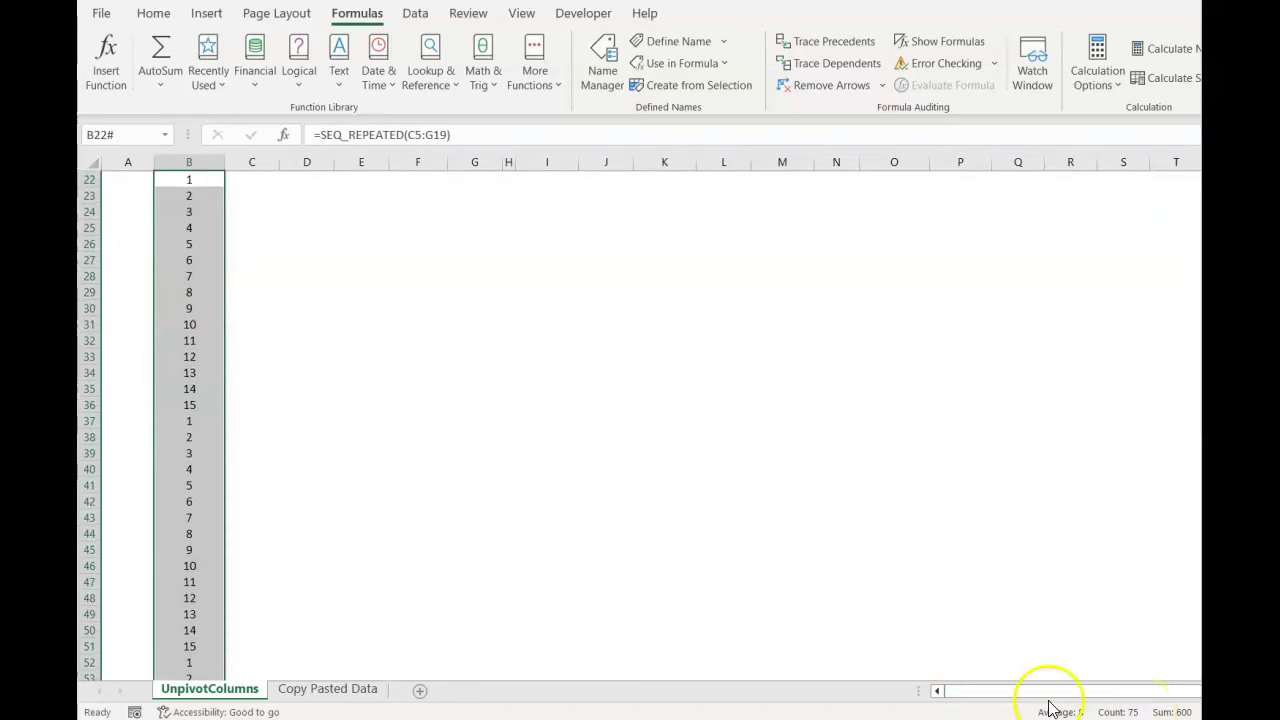
scroll(537, 443, "up", 20)
Enter =UNPIVOT_COLUMNS(C5:G19) in C22 and confirm the brand spill holds 75 entries
left_click(264, 543)
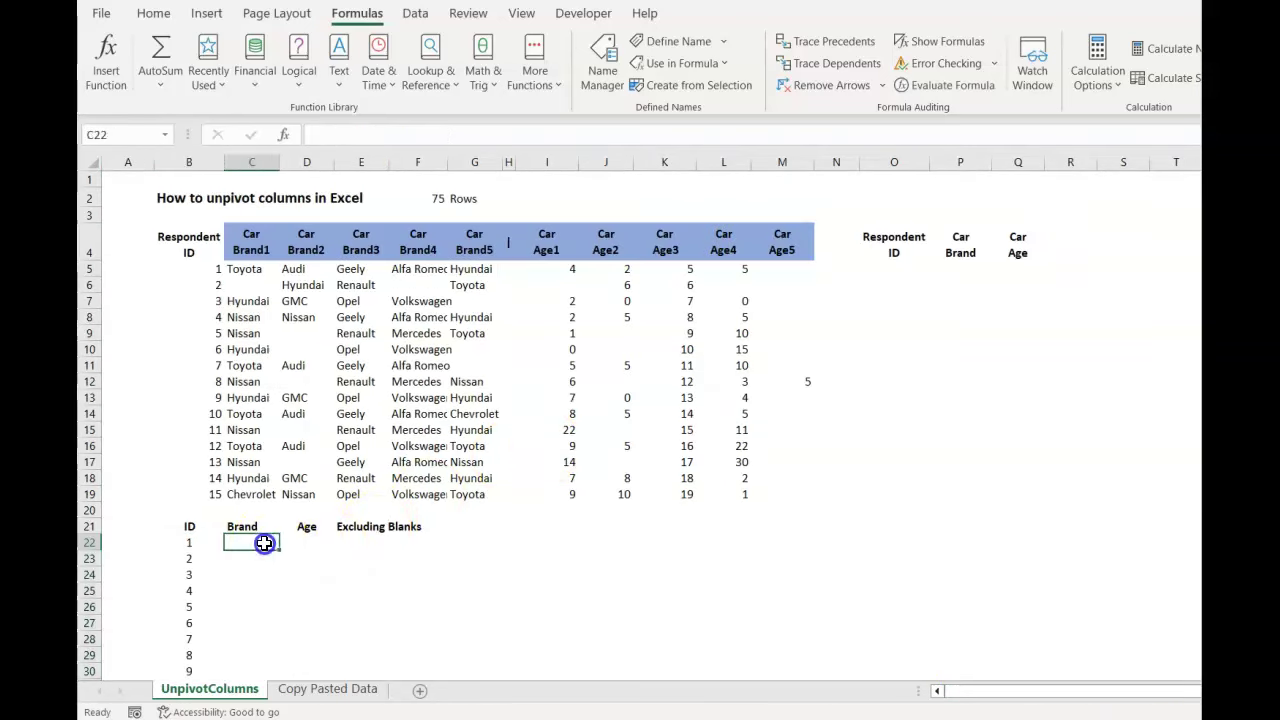
type("=unp")
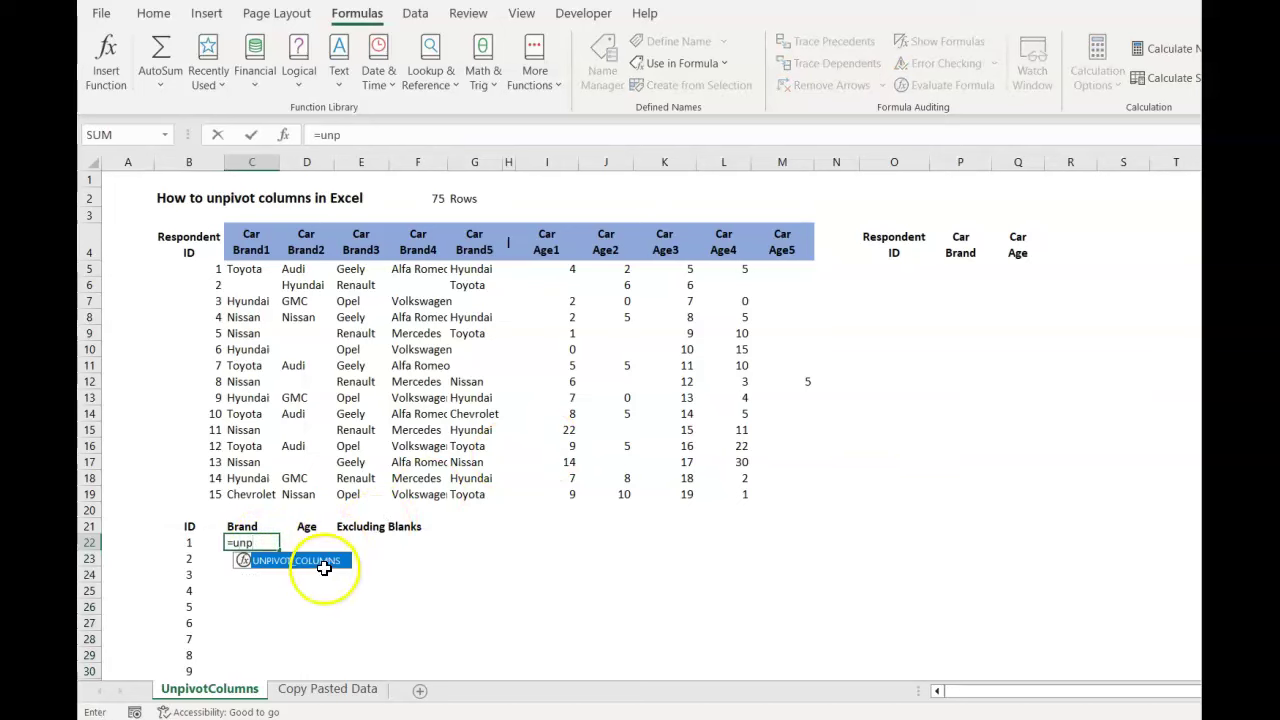
double_click(322, 560)
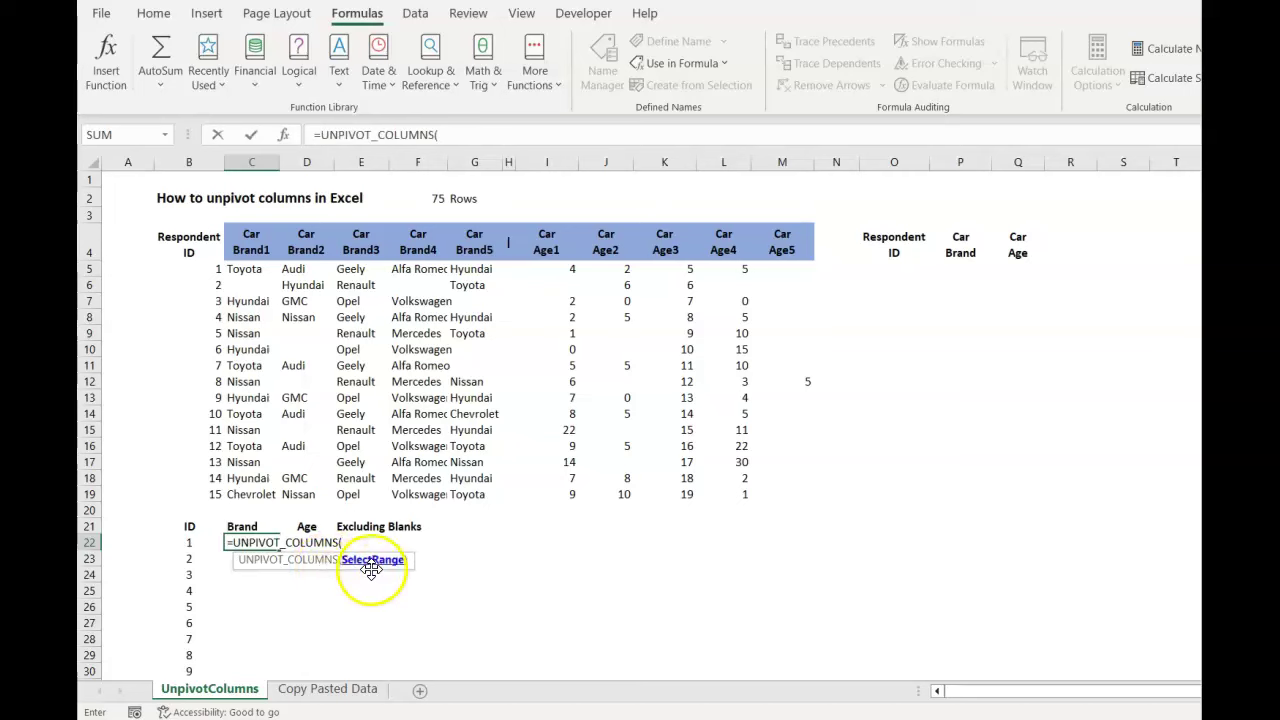
left_click_drag(243, 270, 492, 497)
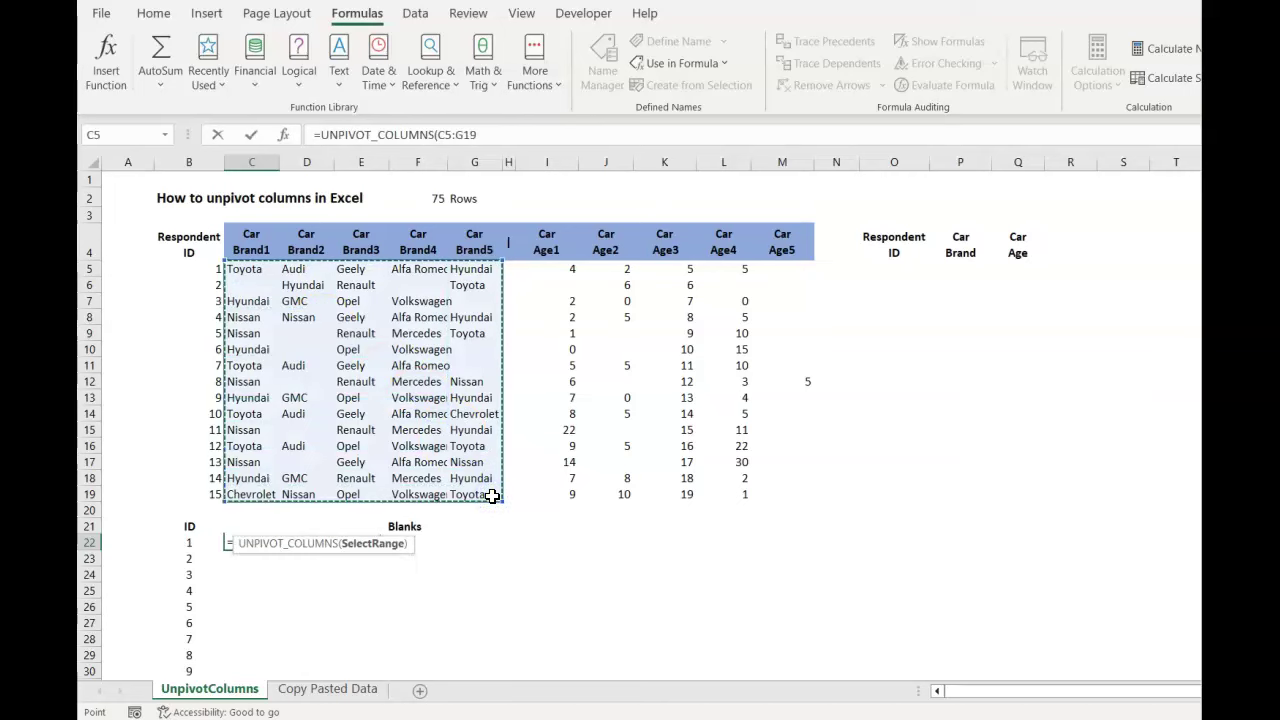
type(")")
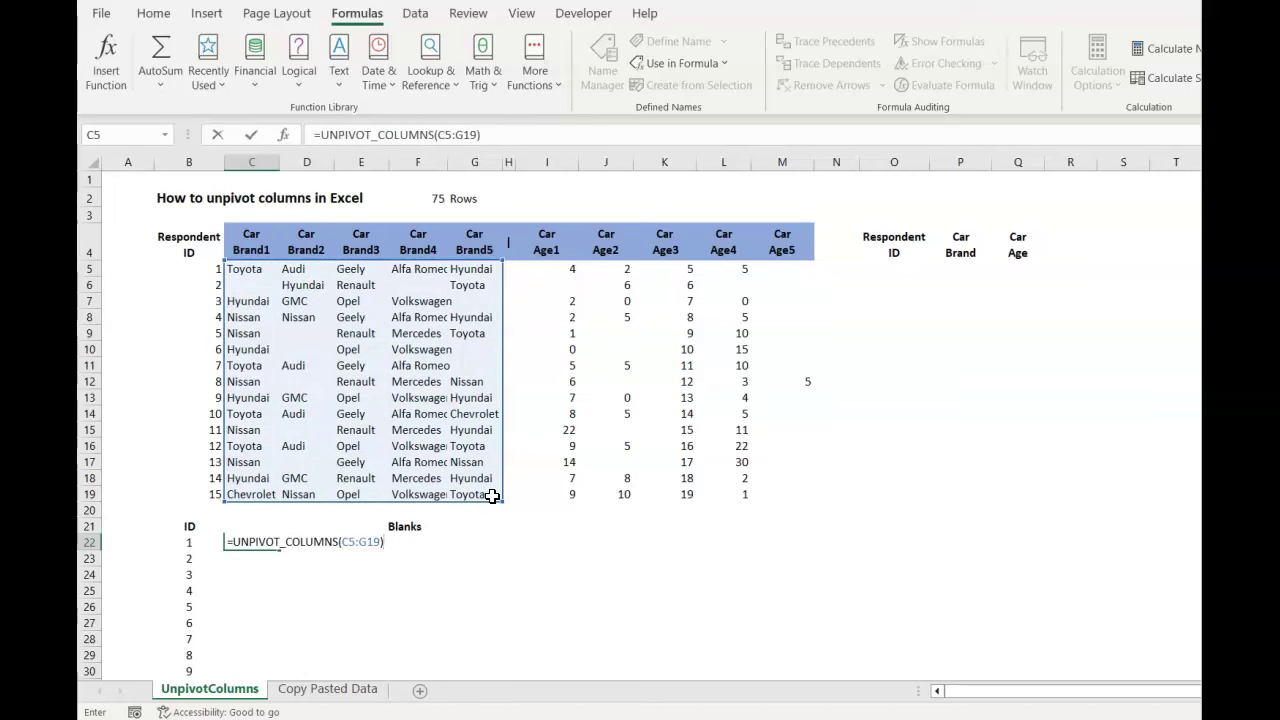
key("Return")
key("Up")
key("ctrl+shift+Down")
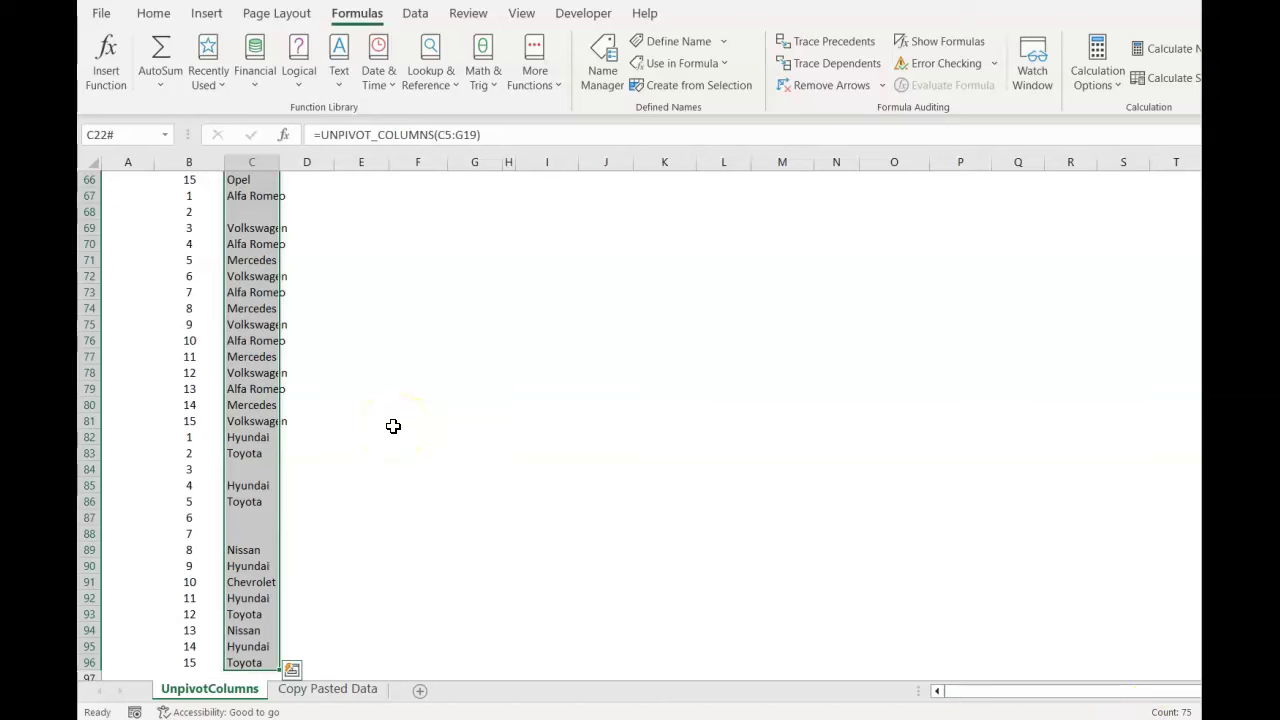
scroll(393, 426, "up", 15)
scroll(393, 426, "up", 6)
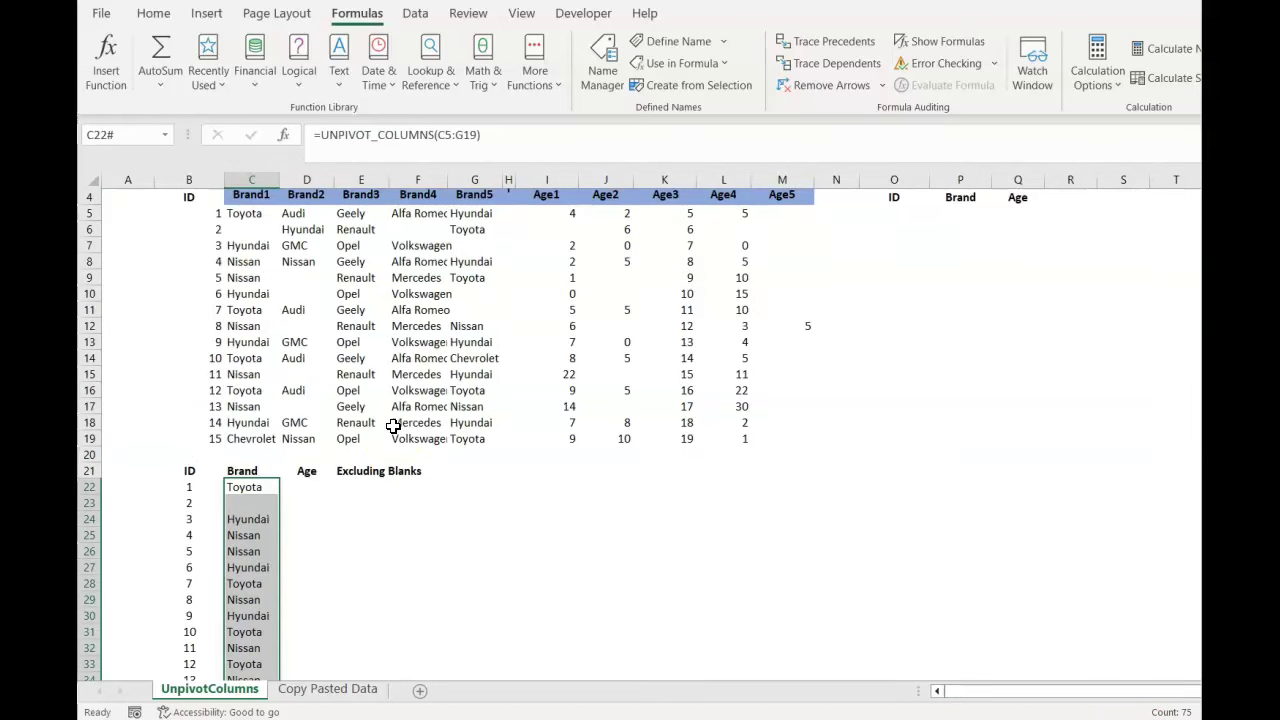
left_click(312, 490)
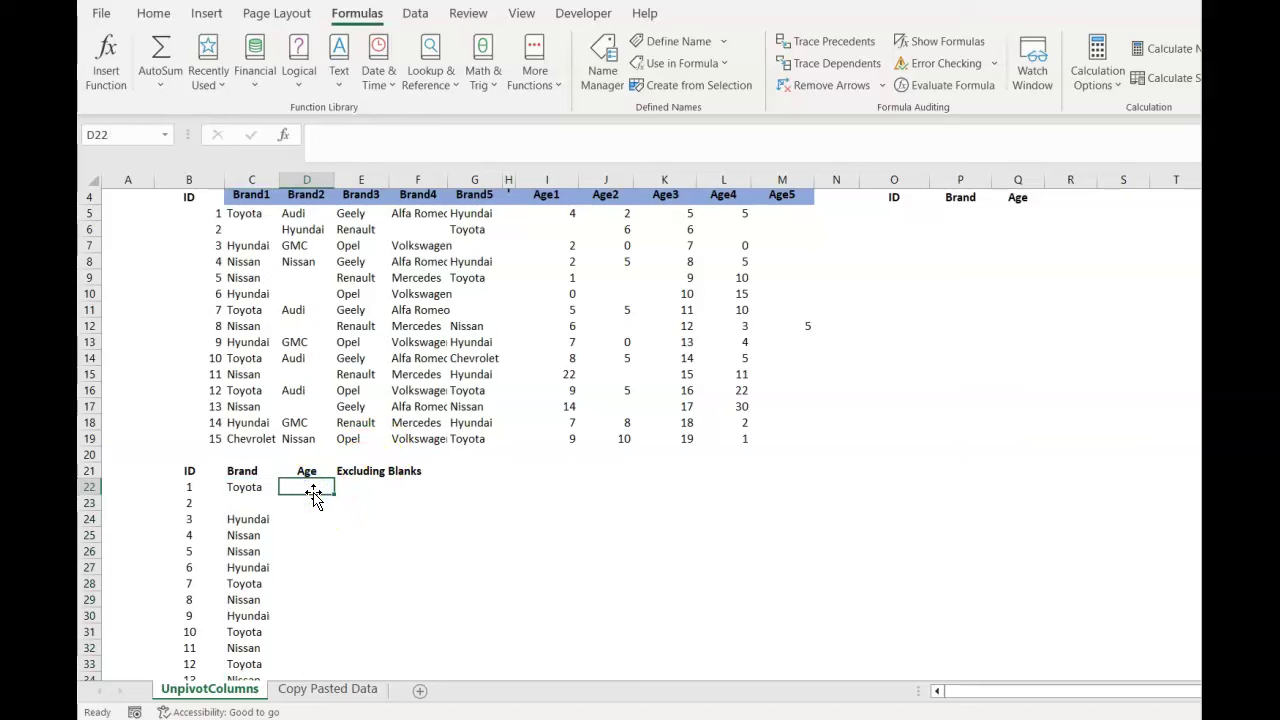
Enter =UNPIVOT_COLUMNS(I5:M19) in D22 to spill the car ages
type("=unp")
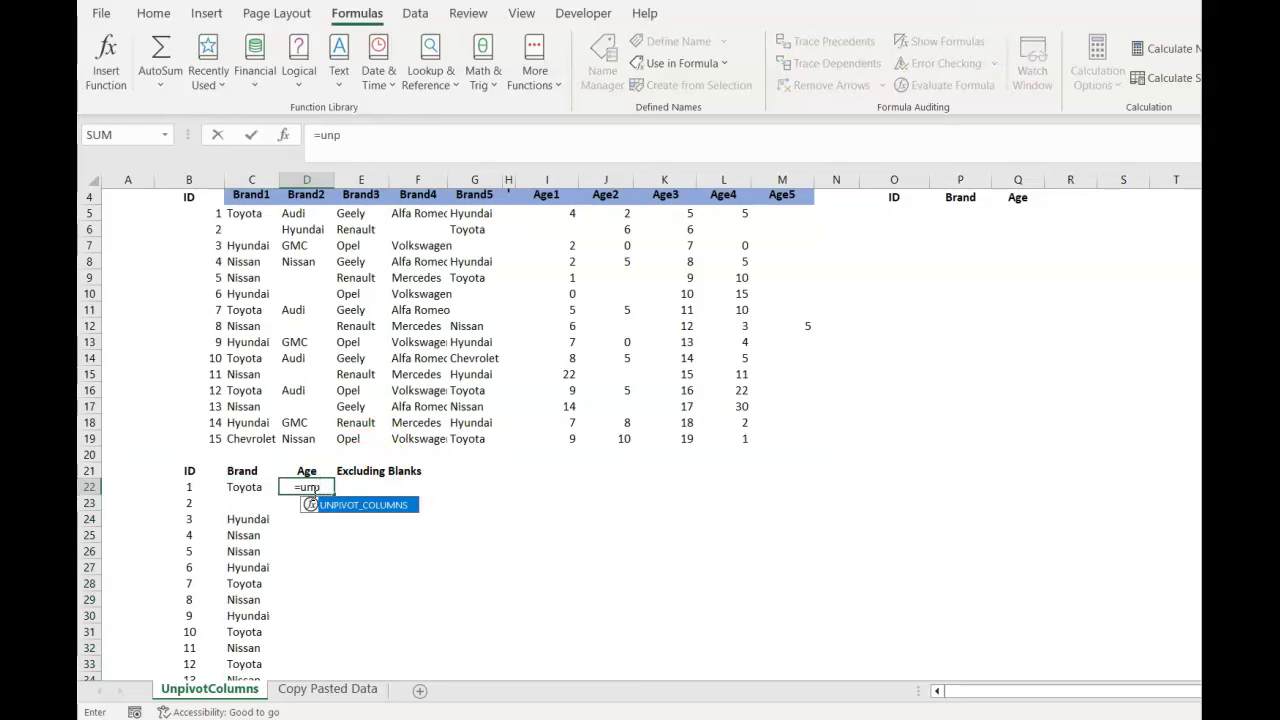
double_click(311, 505)
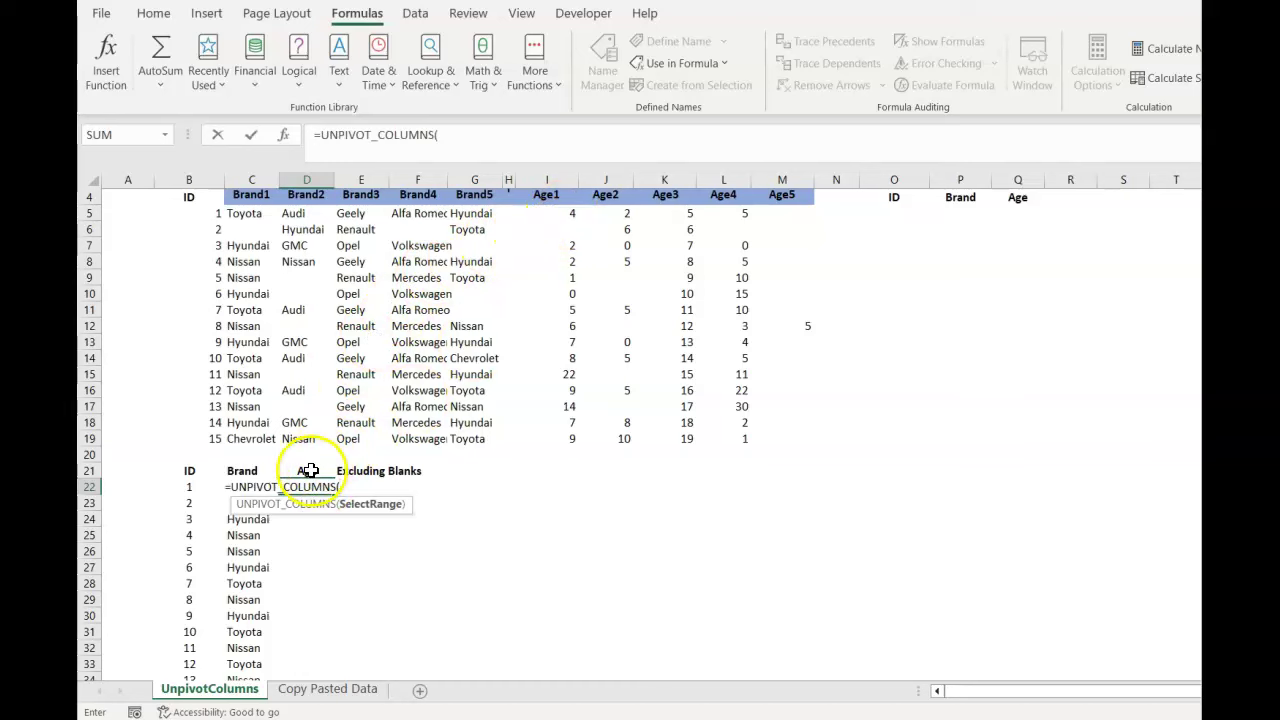
scroll(737, 204, "up", 1)
left_click_drag(553, 283, 763, 513)
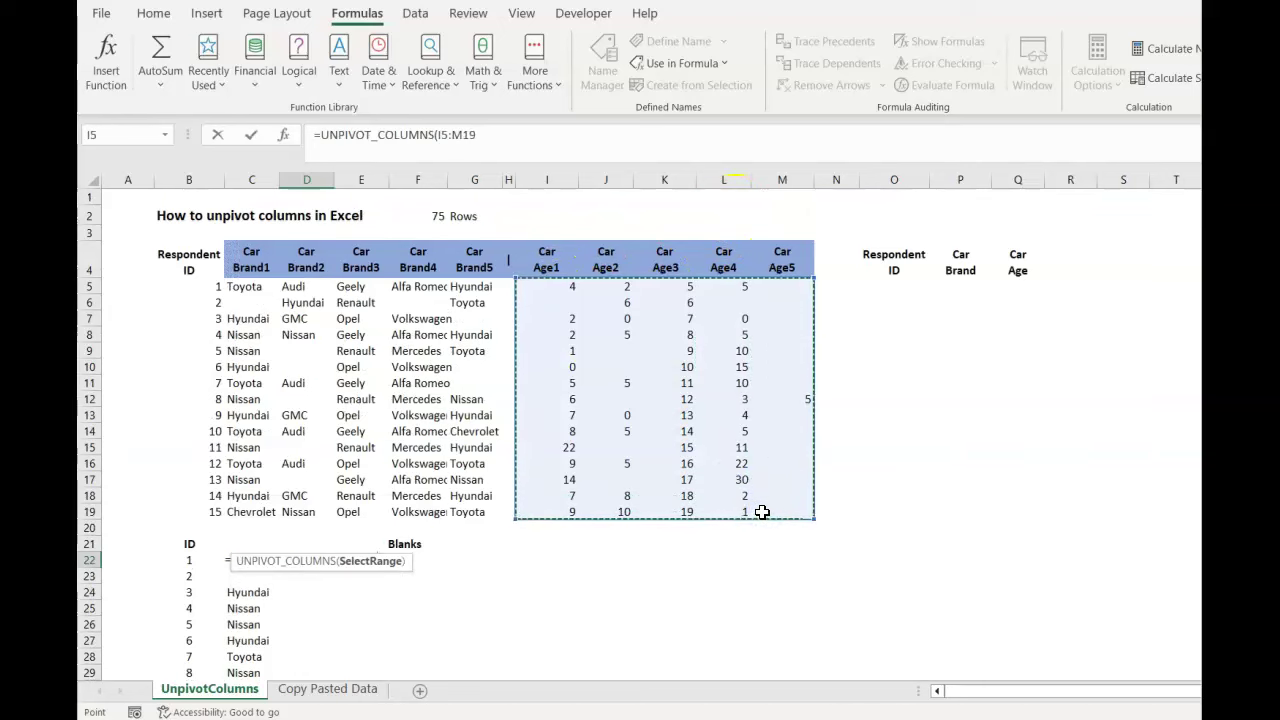
type(")")
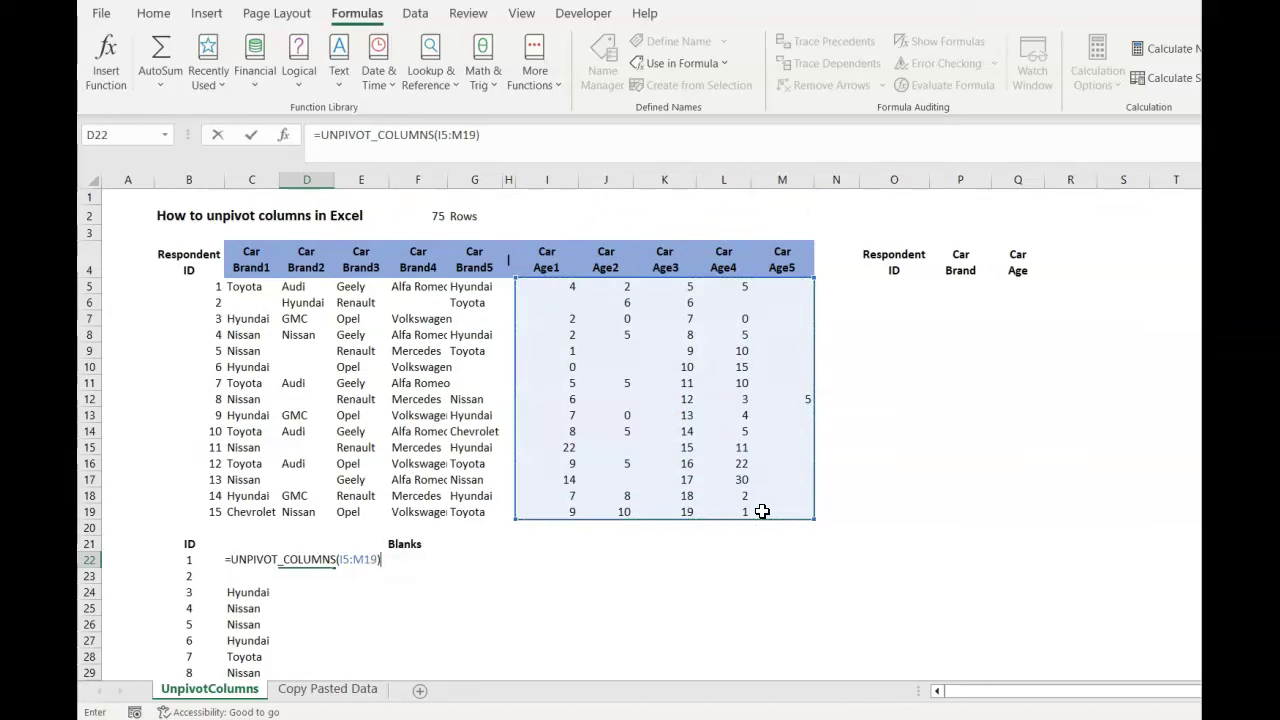
key("Return")
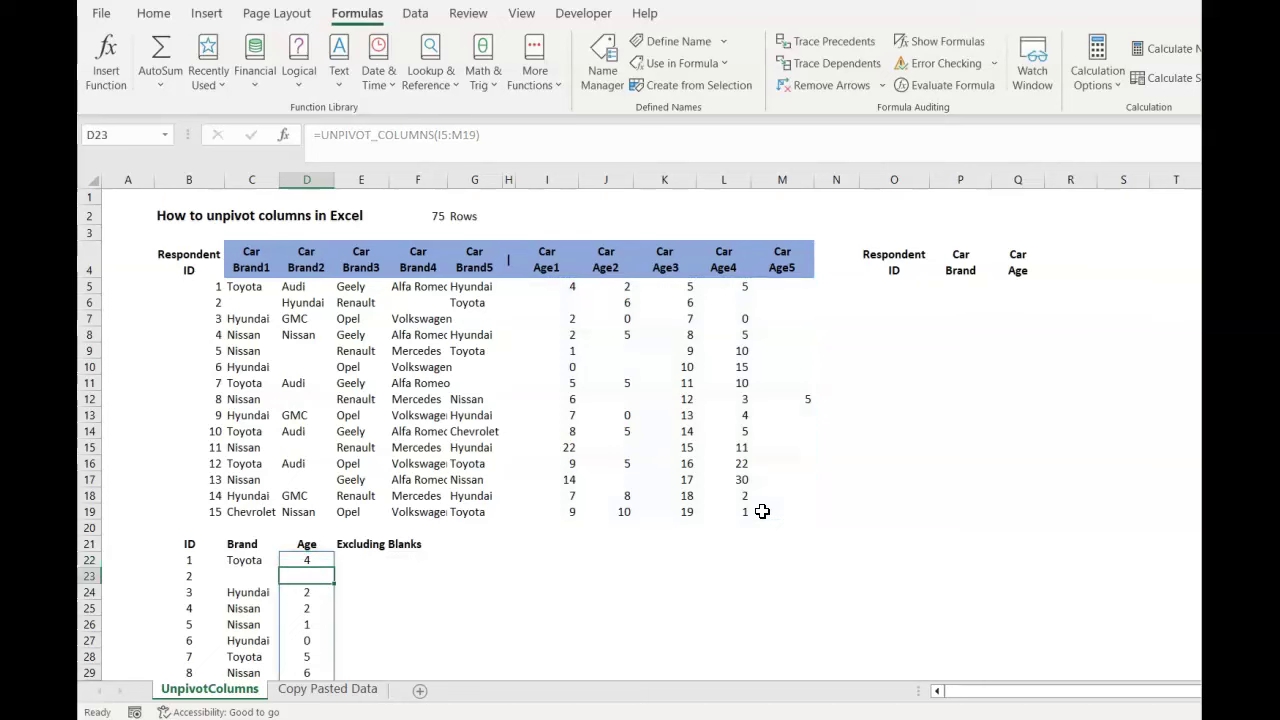
Check that the Brand and Age spills both end at row 96, then return to E22
scroll(580, 434, "down", 3)
scroll(471, 414, "down", 4)
scroll(471, 424, "down", 15)
scroll(476, 428, "down", 8)
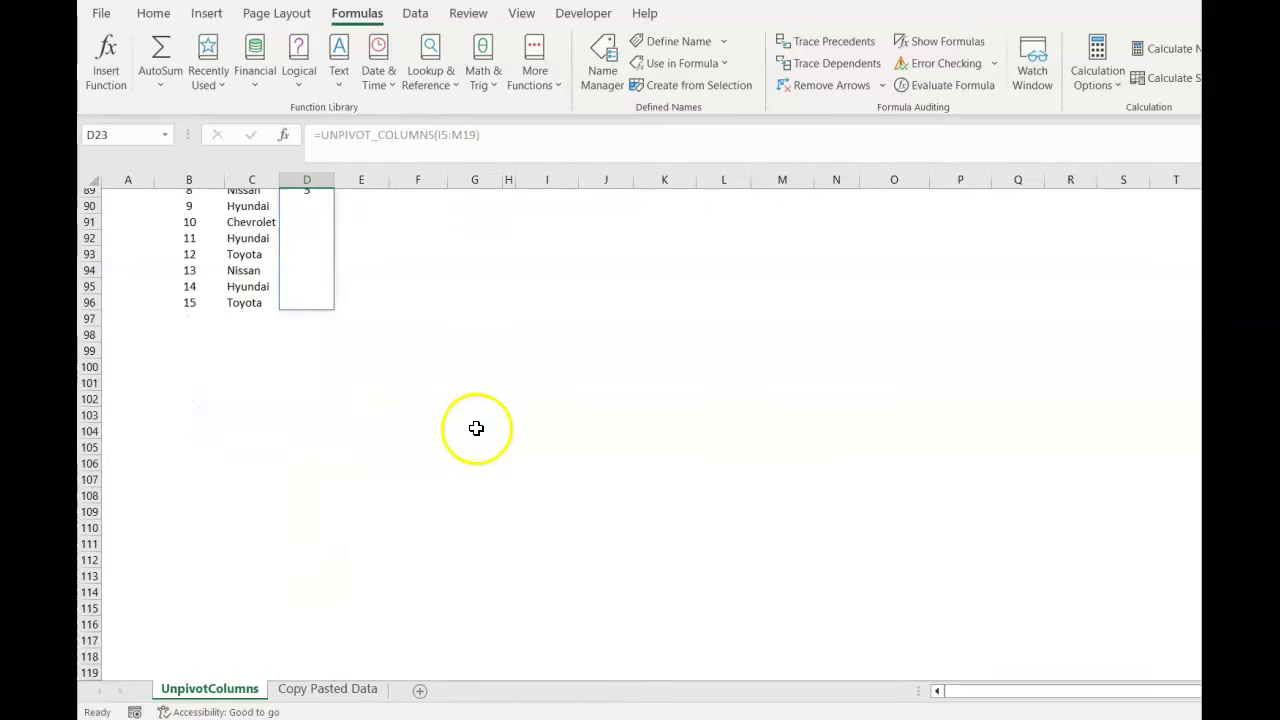
left_click(244, 303)
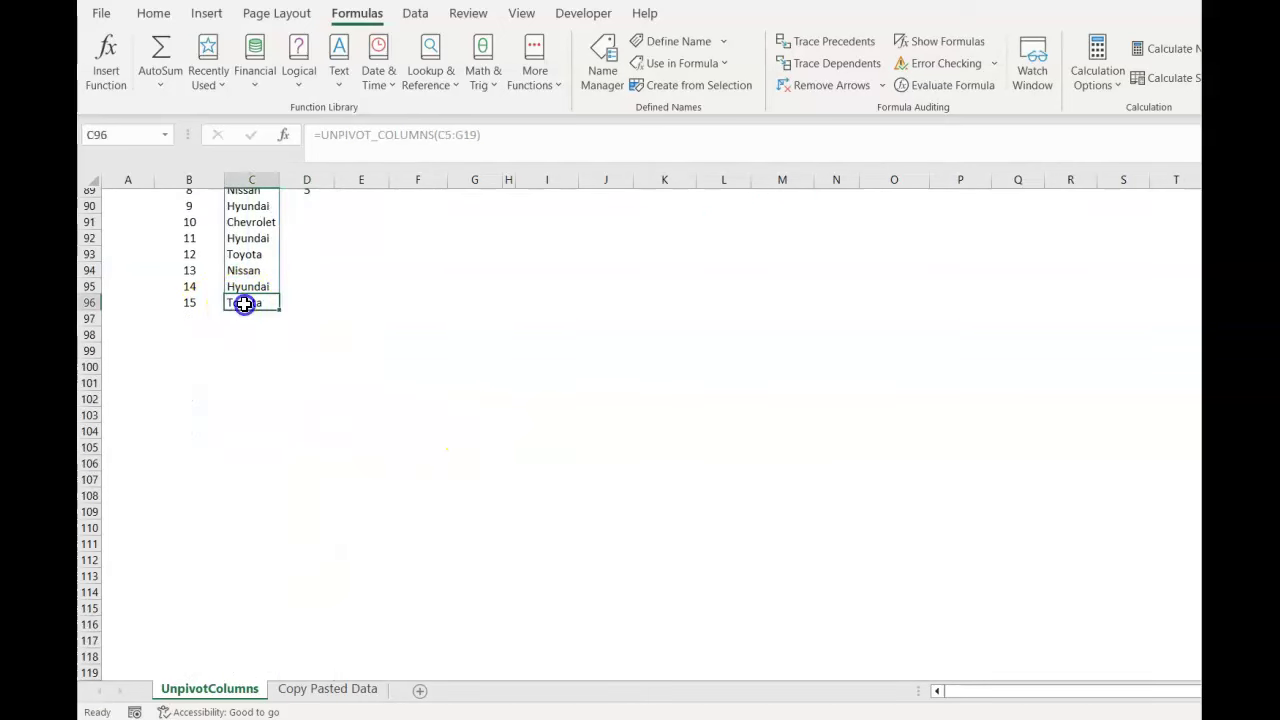
left_click(303, 302)
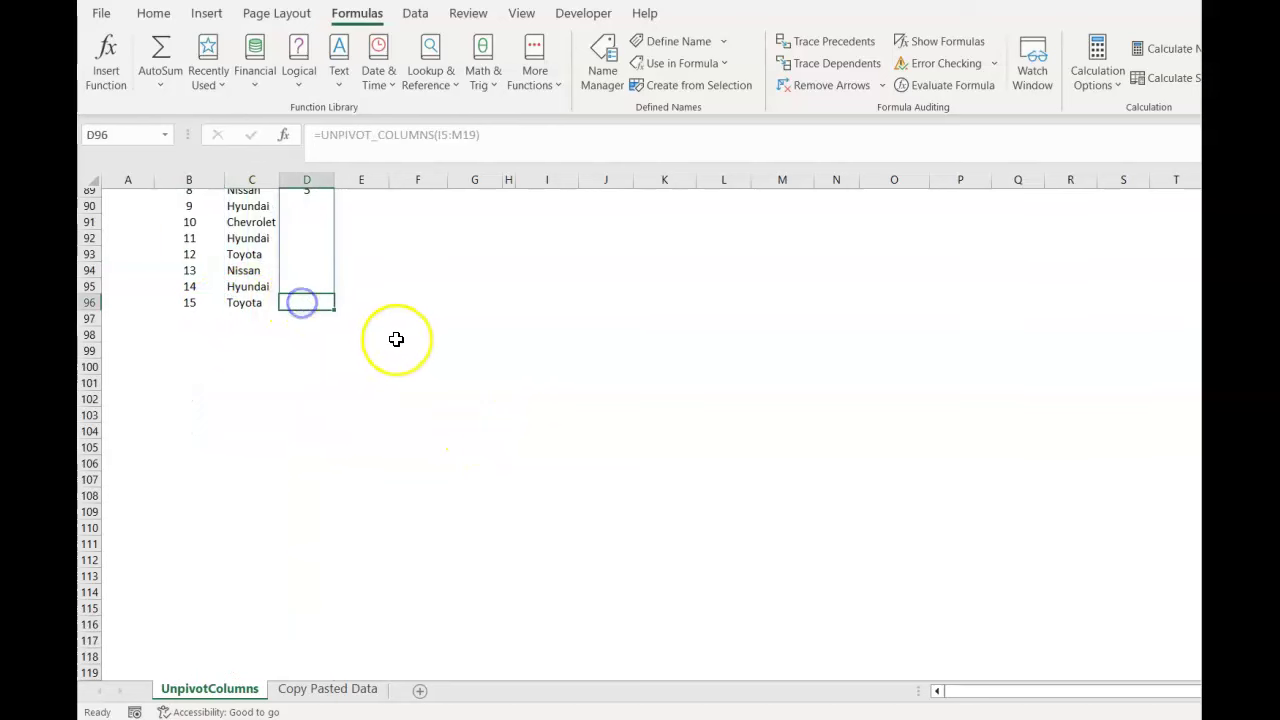
scroll(422, 342, "up", 8)
scroll(422, 342, "up", 10)
scroll(422, 342, "up", 7)
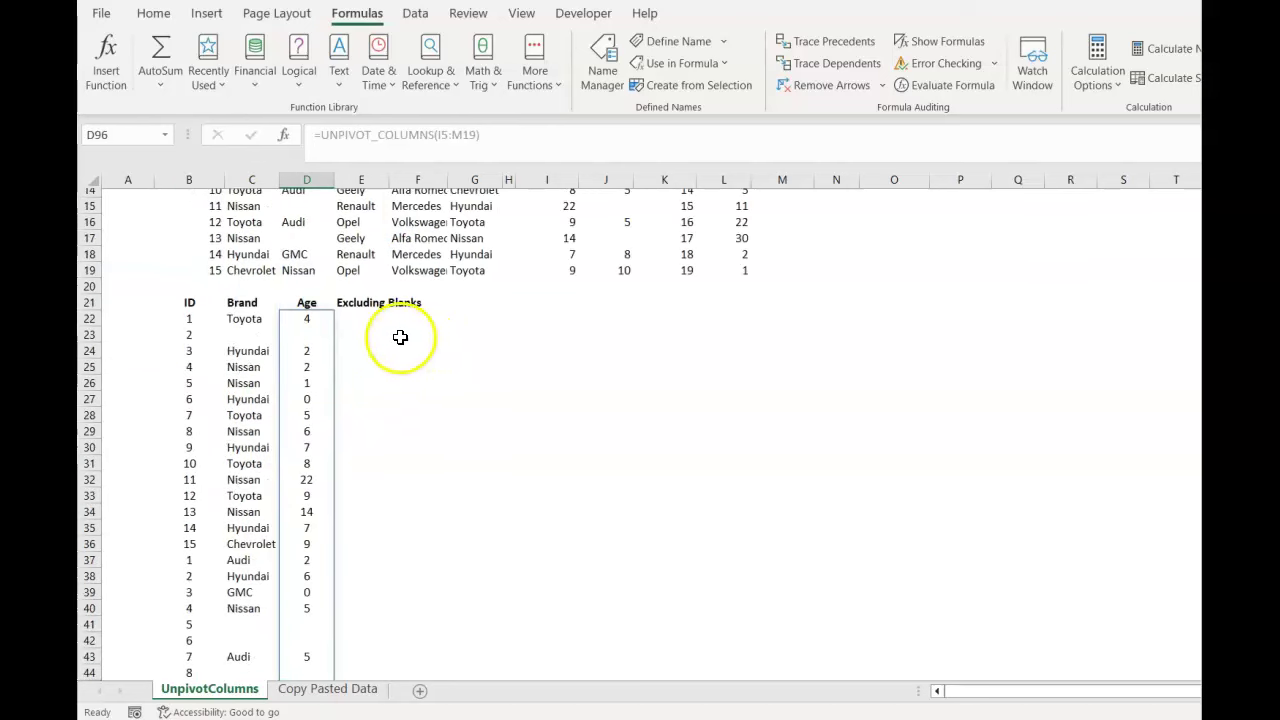
left_click(372, 320)
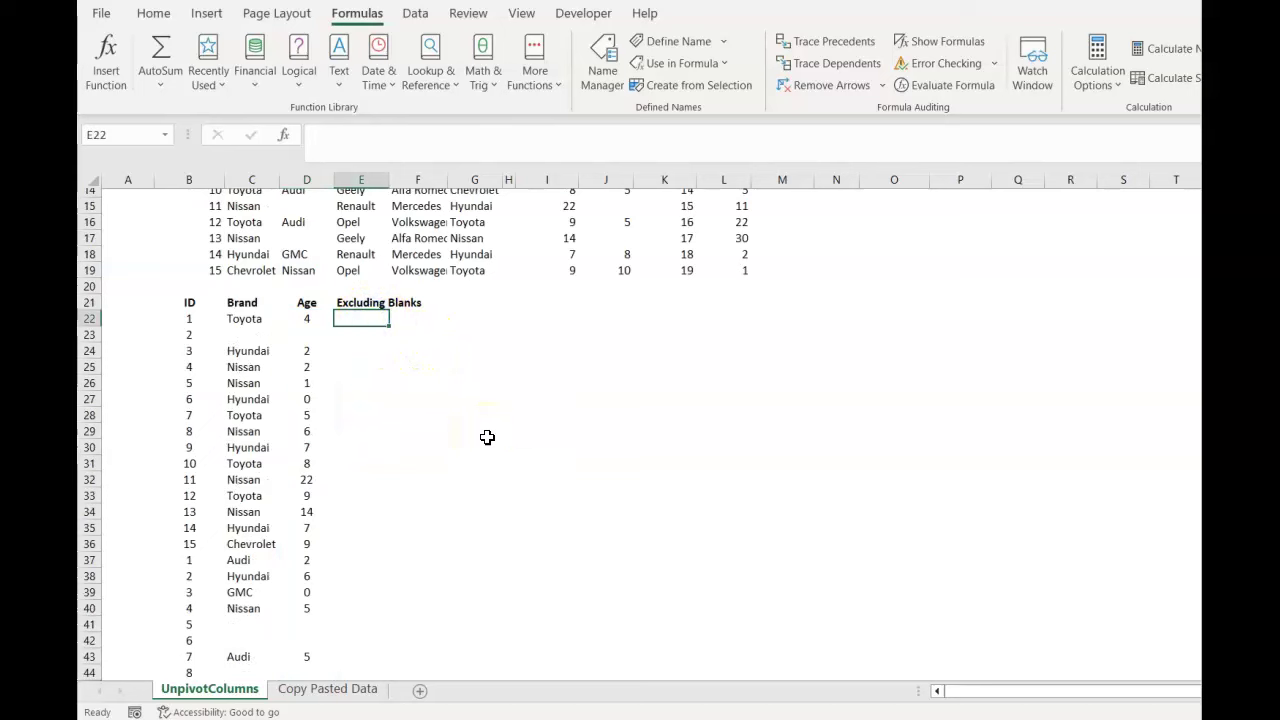
Enter =AND(C22:D22="") in E22 and fill it down the whole list
type("=")
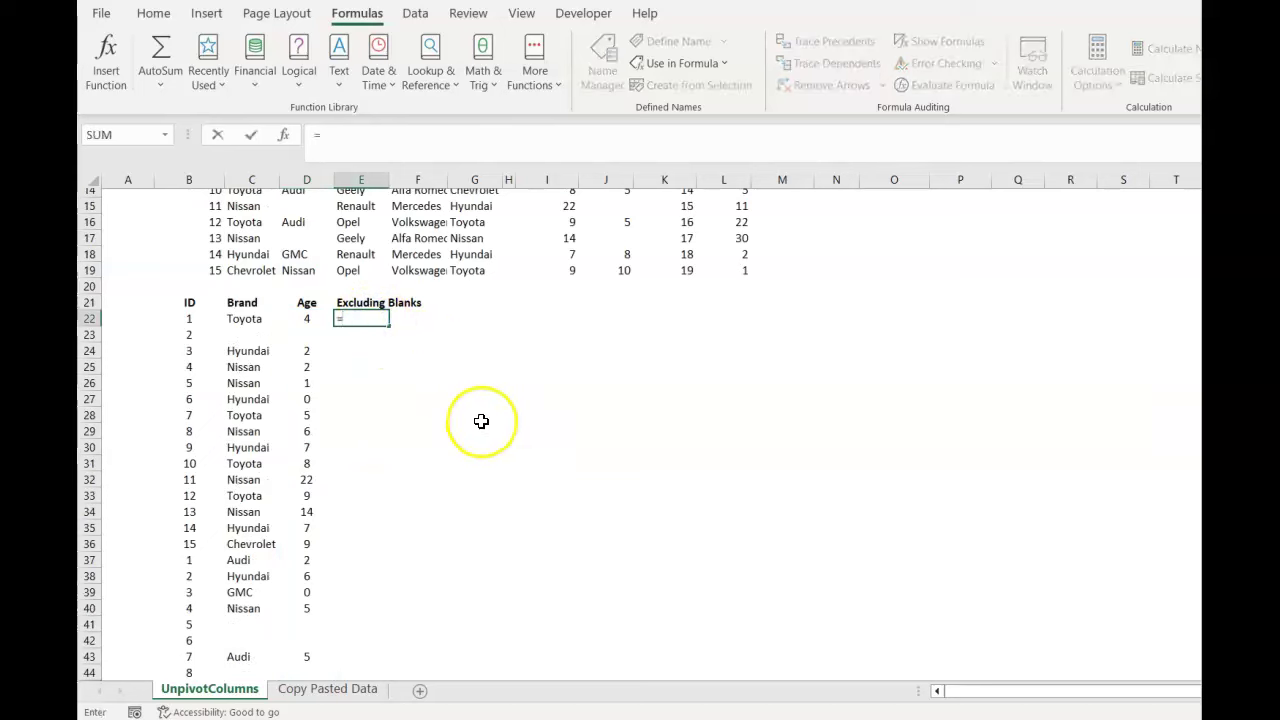
type("and")
key("Tab")
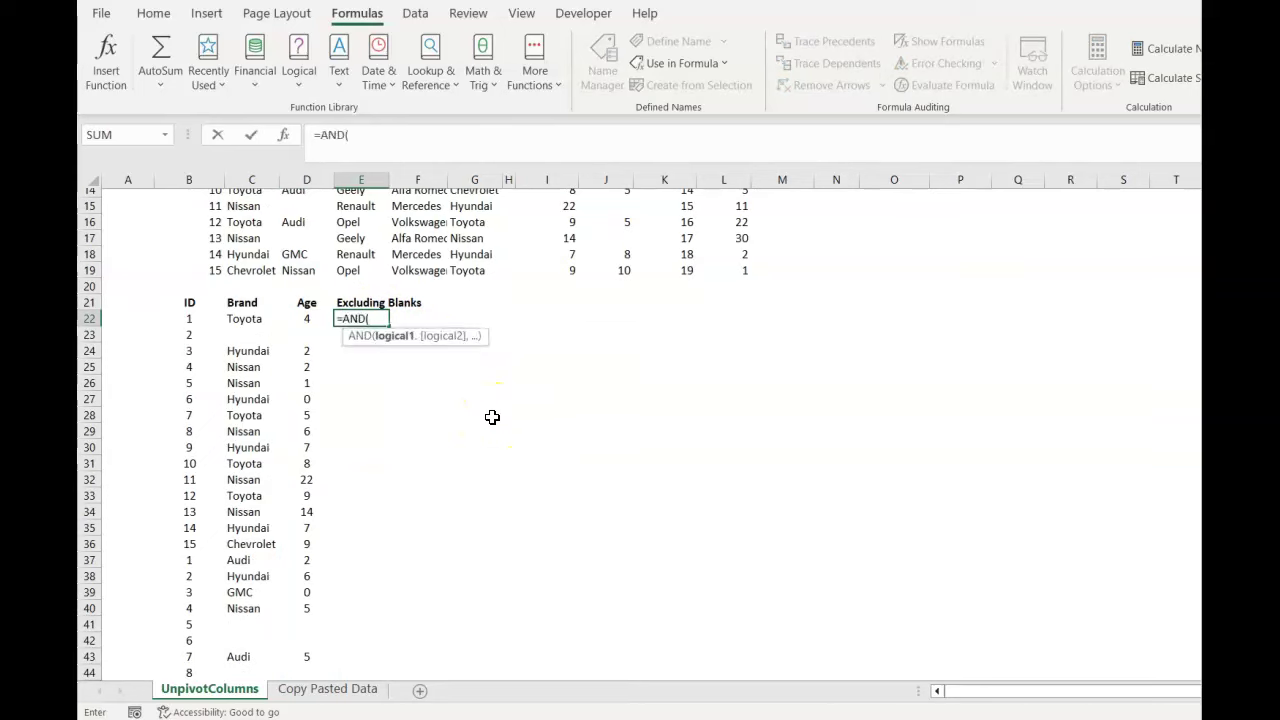
left_click(258, 316)
left_click_drag(258, 316, 300, 326)
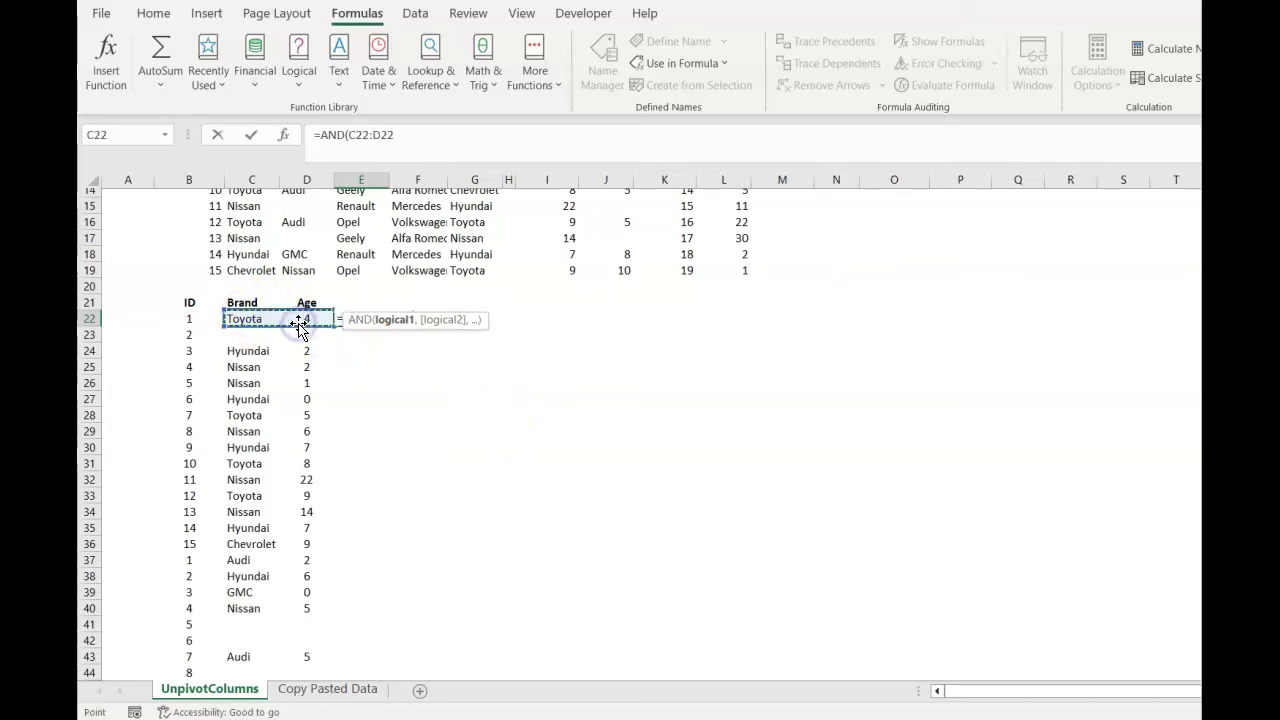
type("=")
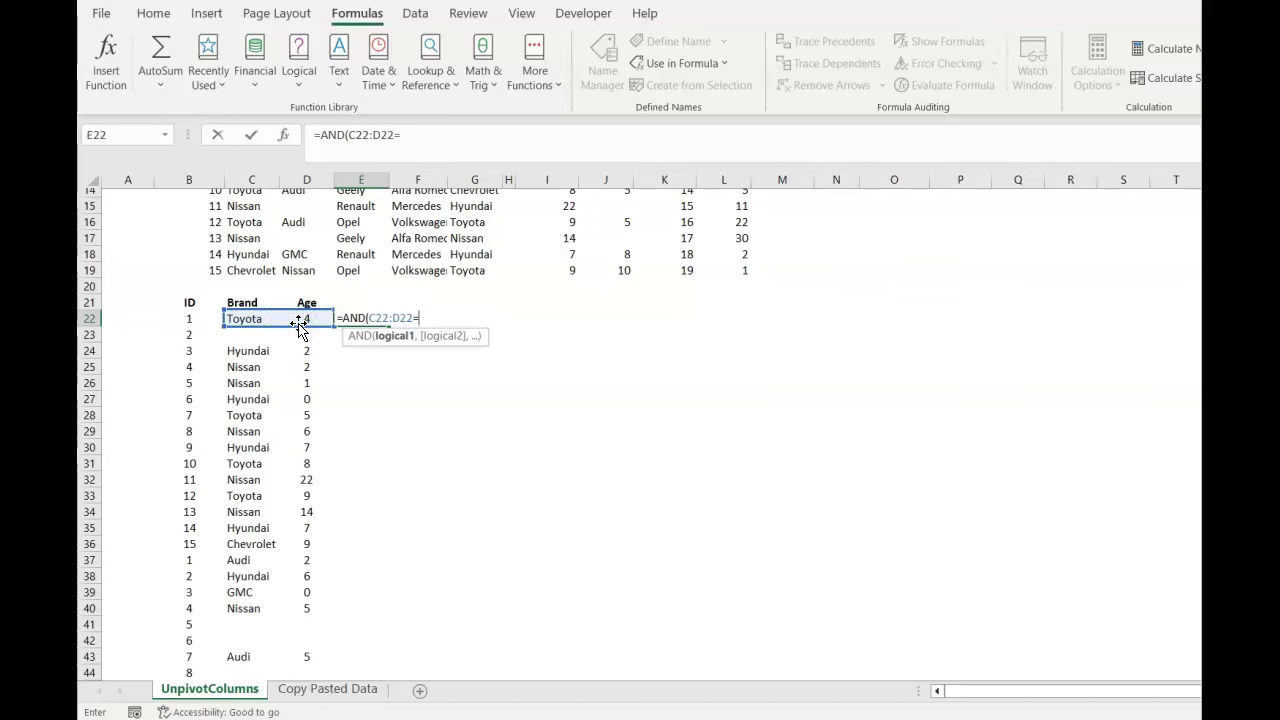
type("\"\")")
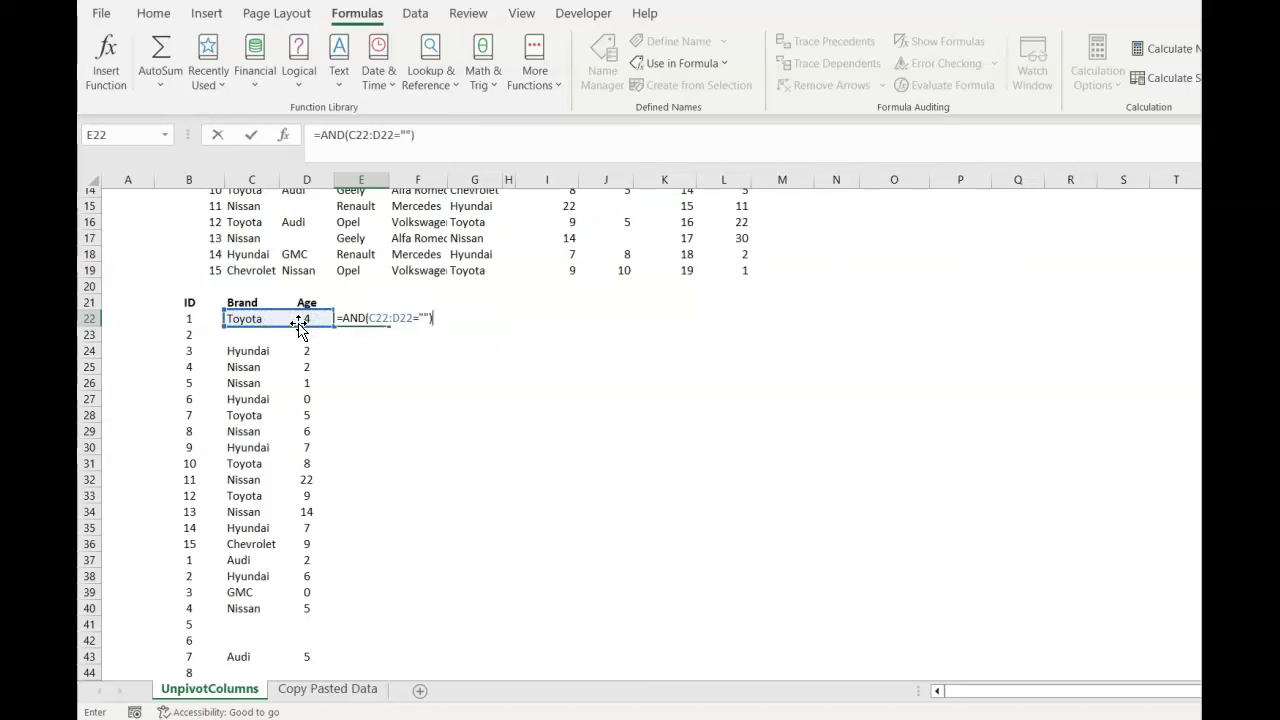
key("Return")
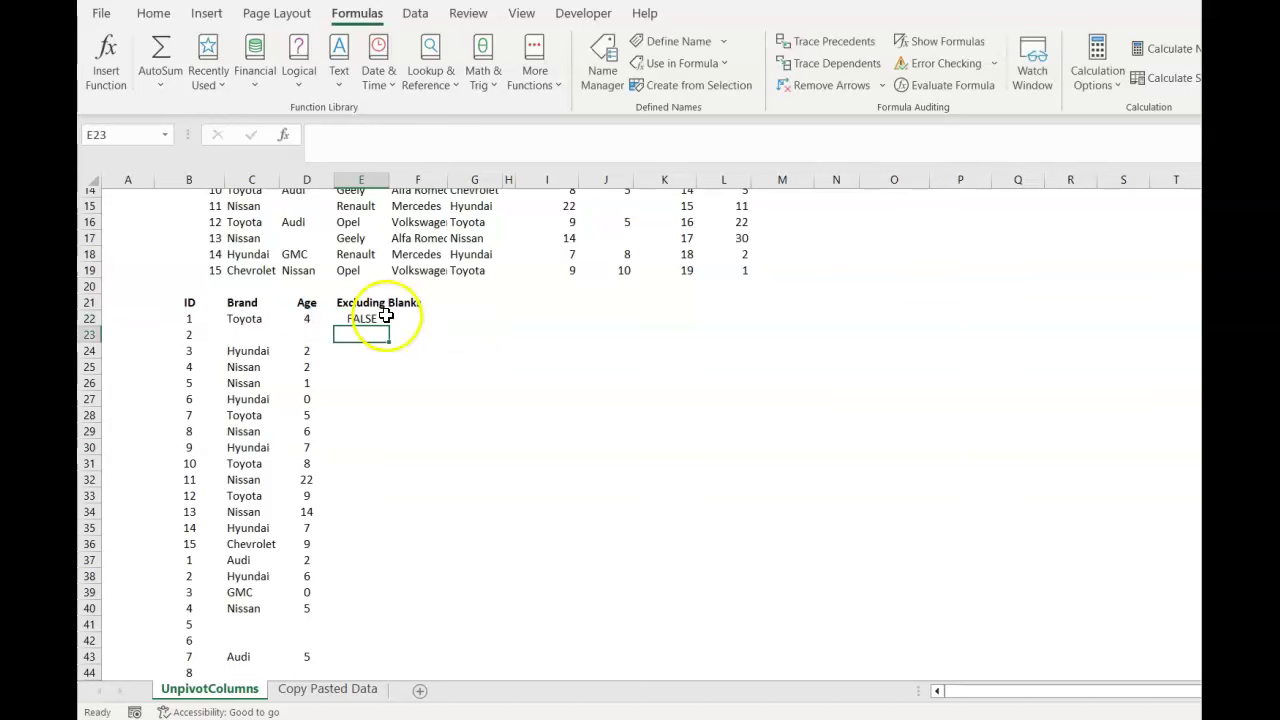
left_click(383, 316)
double_click(387, 325)
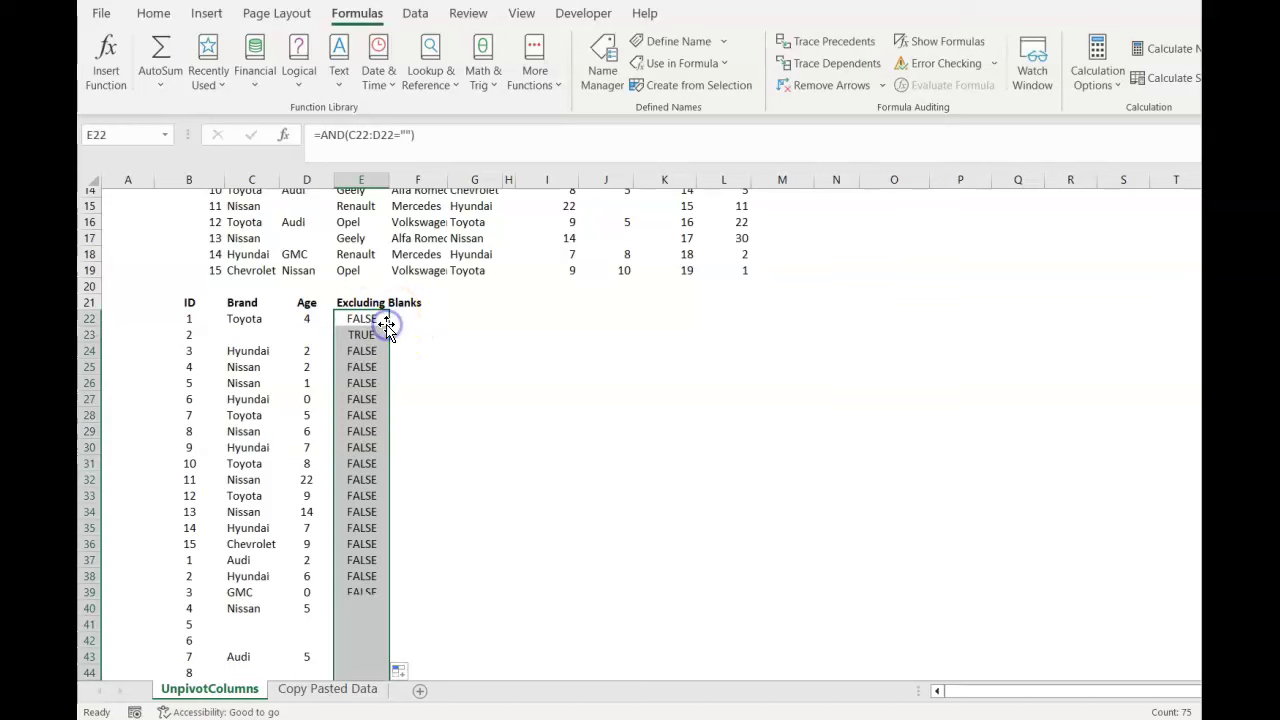
Highlight the empty Brand and Age rows flagged TRUE, such as those for IDs 2, 5 and 6
left_click_drag(365, 334, 235, 332)
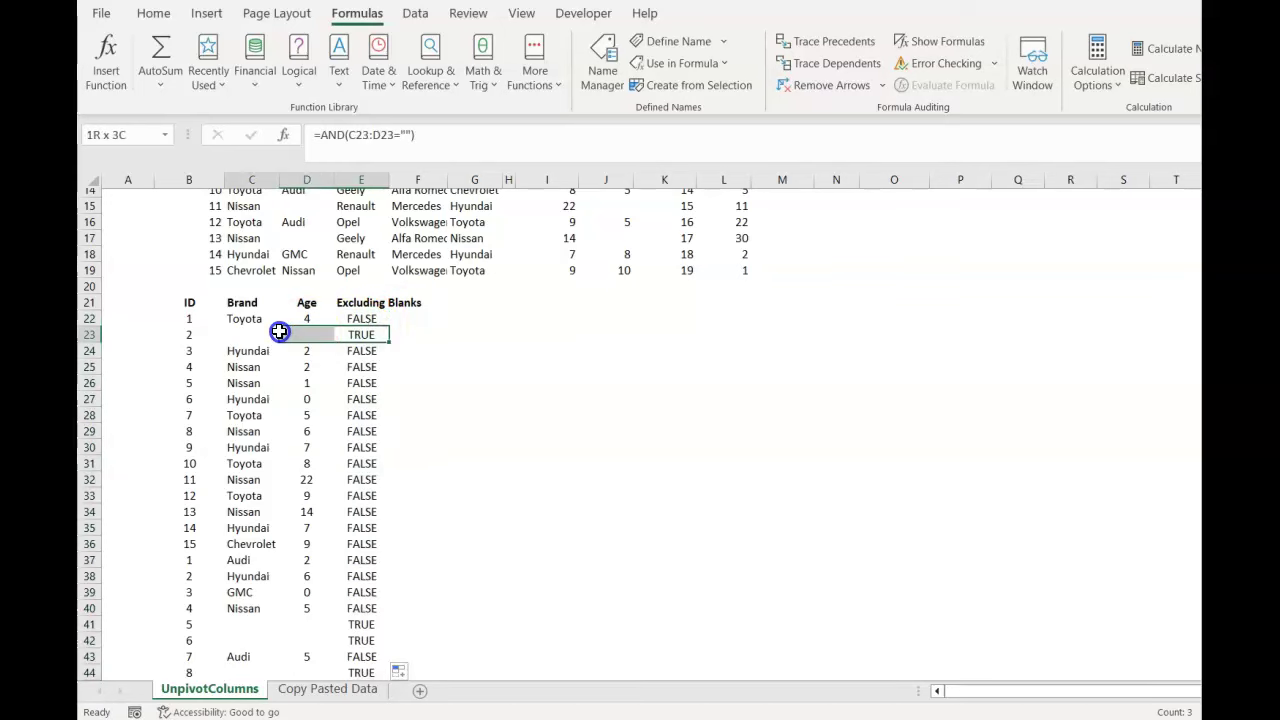
scroll(306, 403, "down", 3)
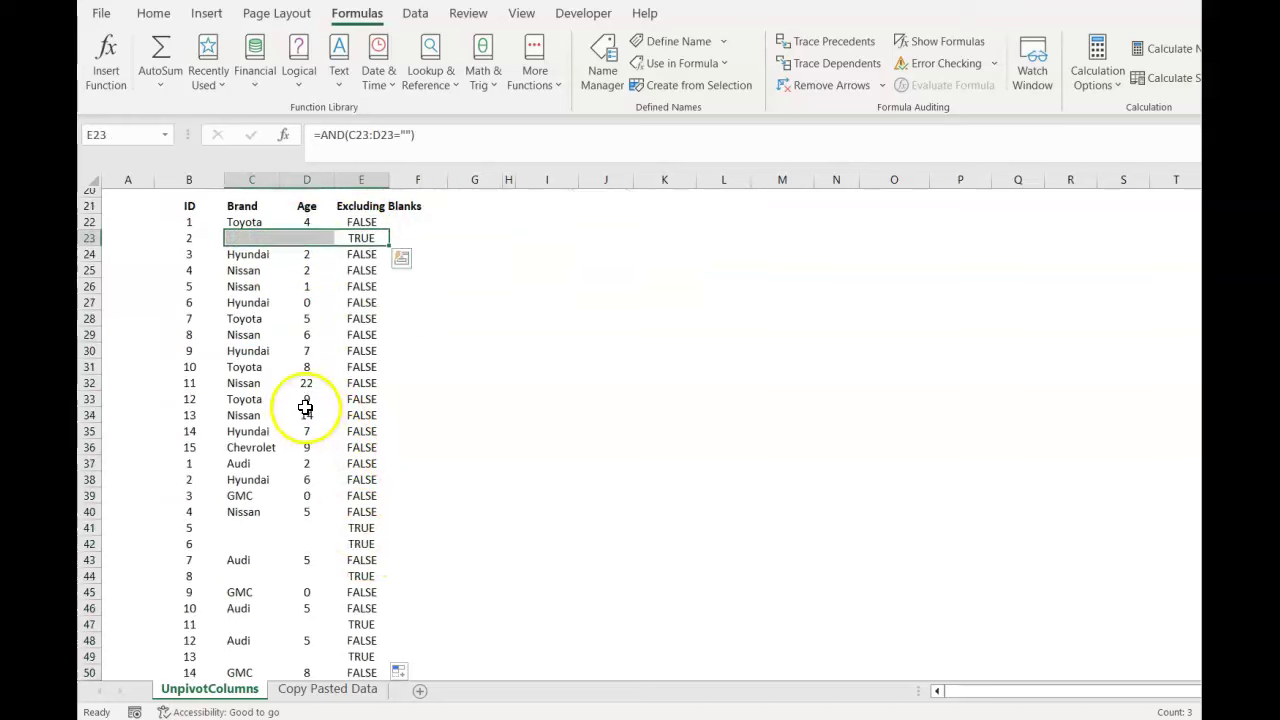
left_click(359, 481, "ctrl")
left_click_drag(359, 481, 231, 489)
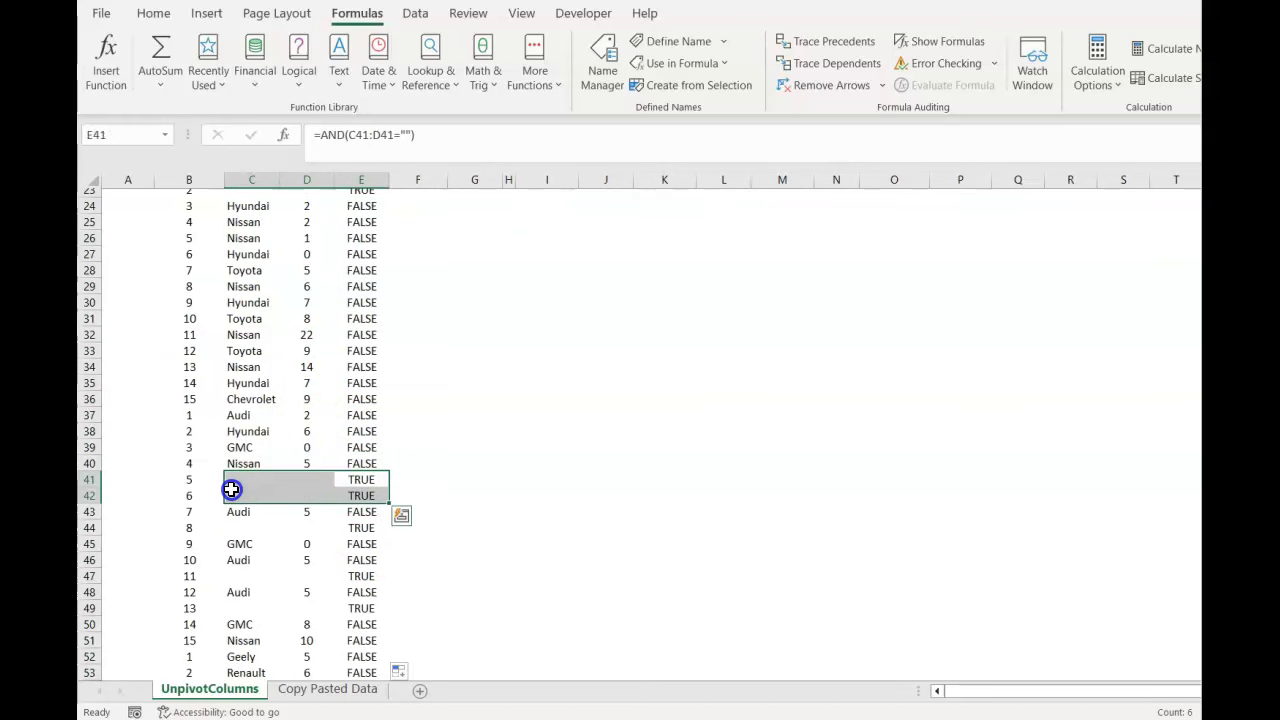
scroll(329, 466, "down", 5)
left_click_drag(343, 334, 264, 334)
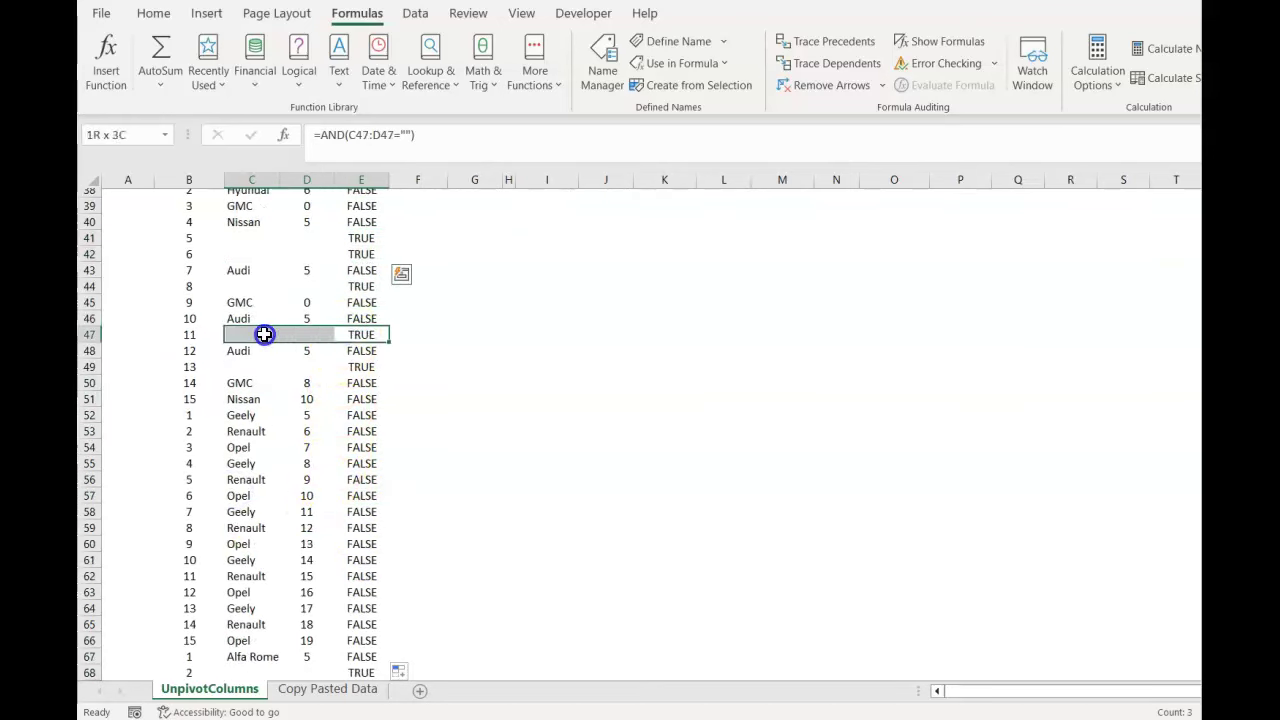
scroll(567, 393, "up", 11)
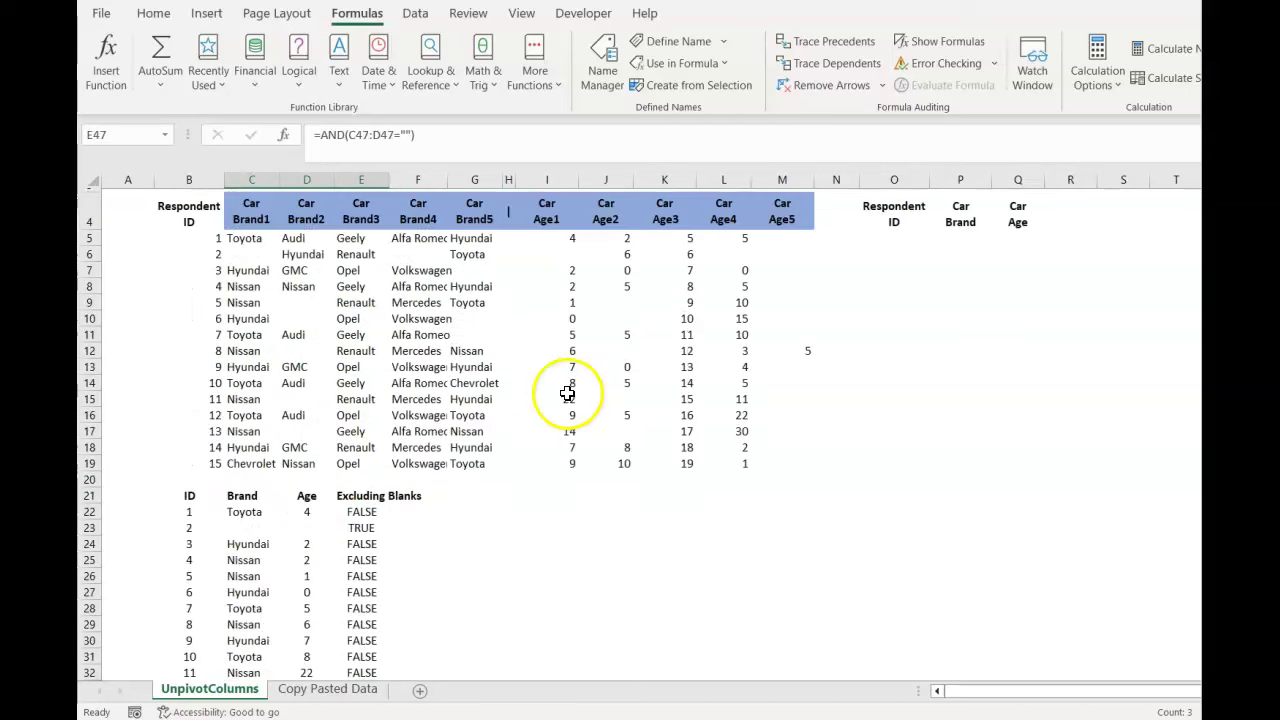
scroll(567, 393, "up", 1)
Title cell O2 'Excluding blanks using Filter function'
left_click(897, 285)
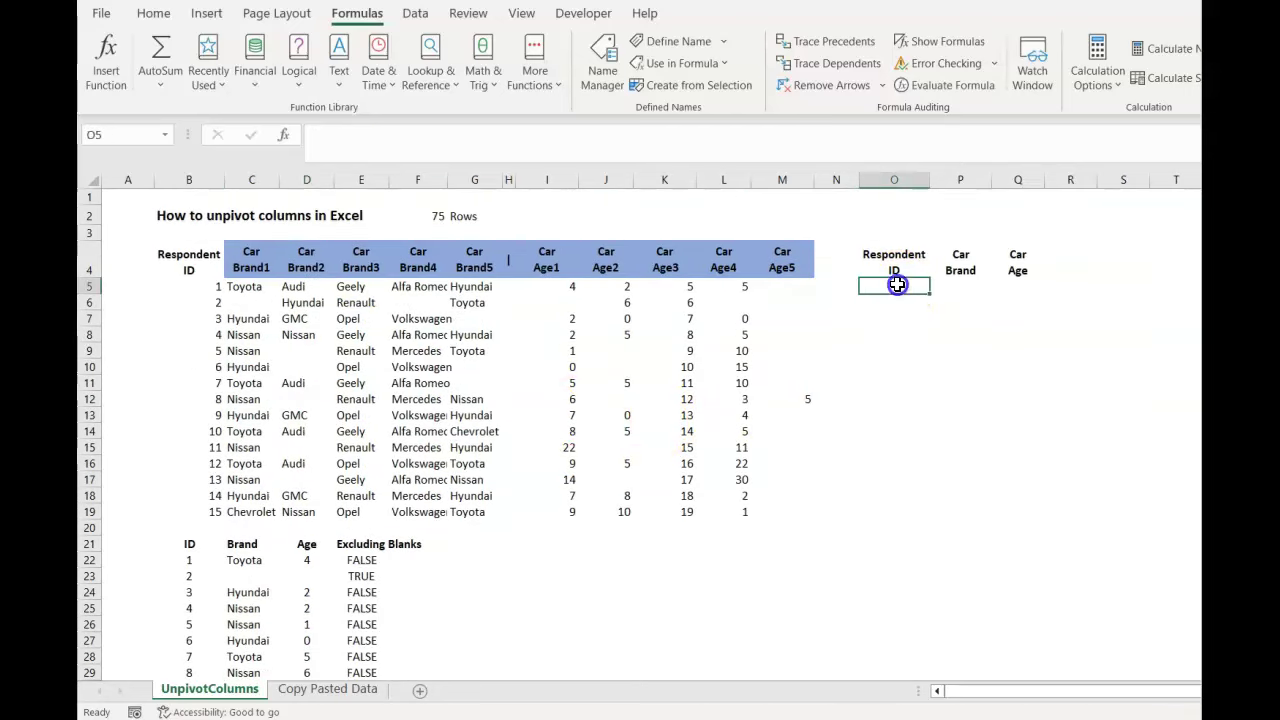
left_click(893, 214)
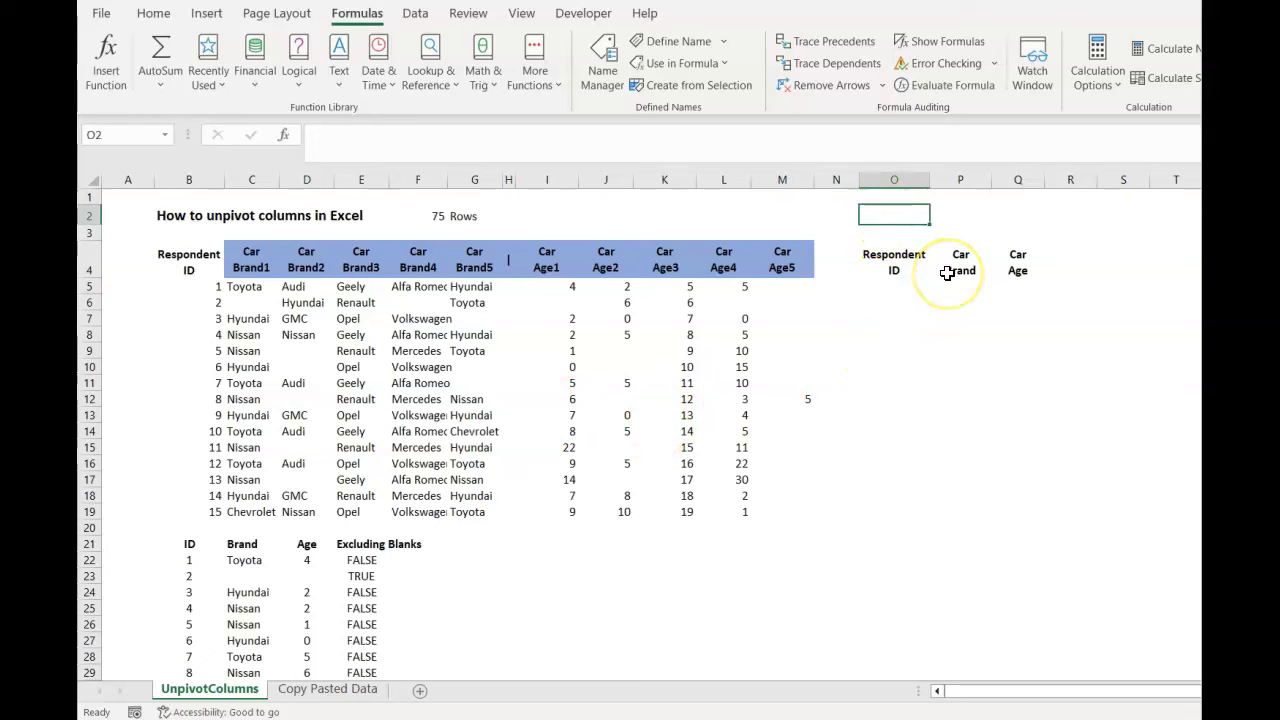
type("Ex")
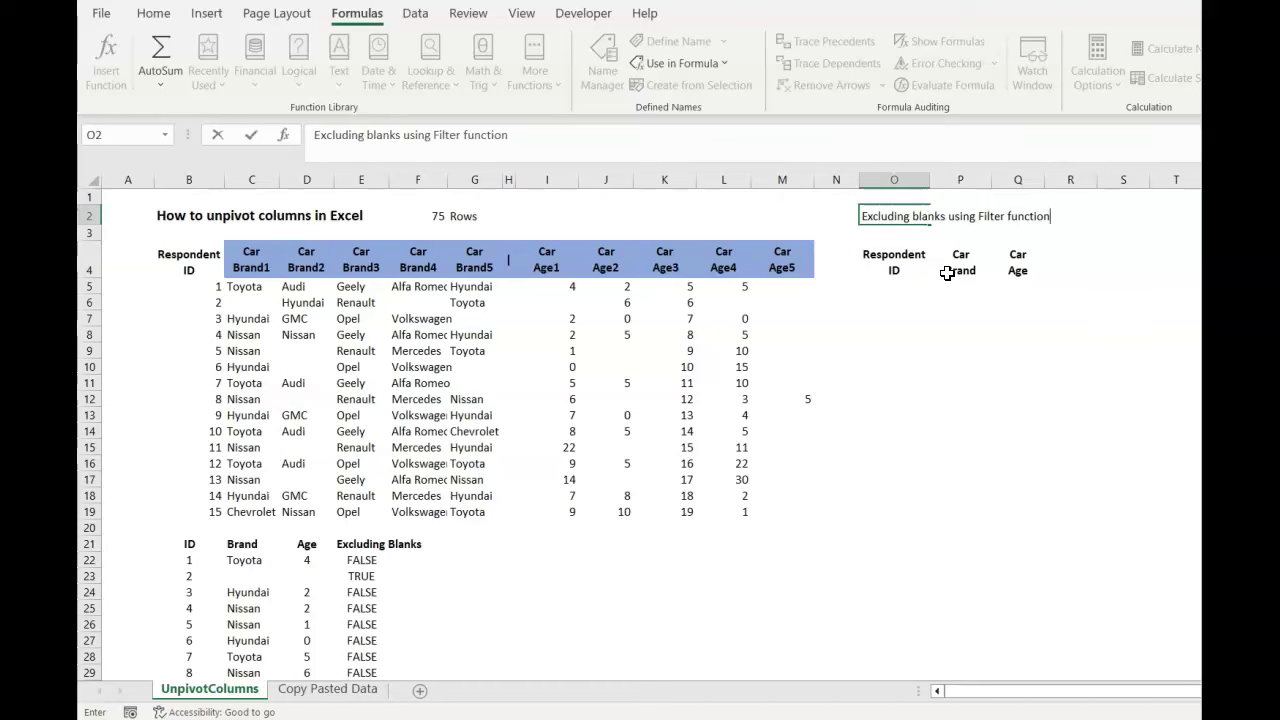
key("Return")
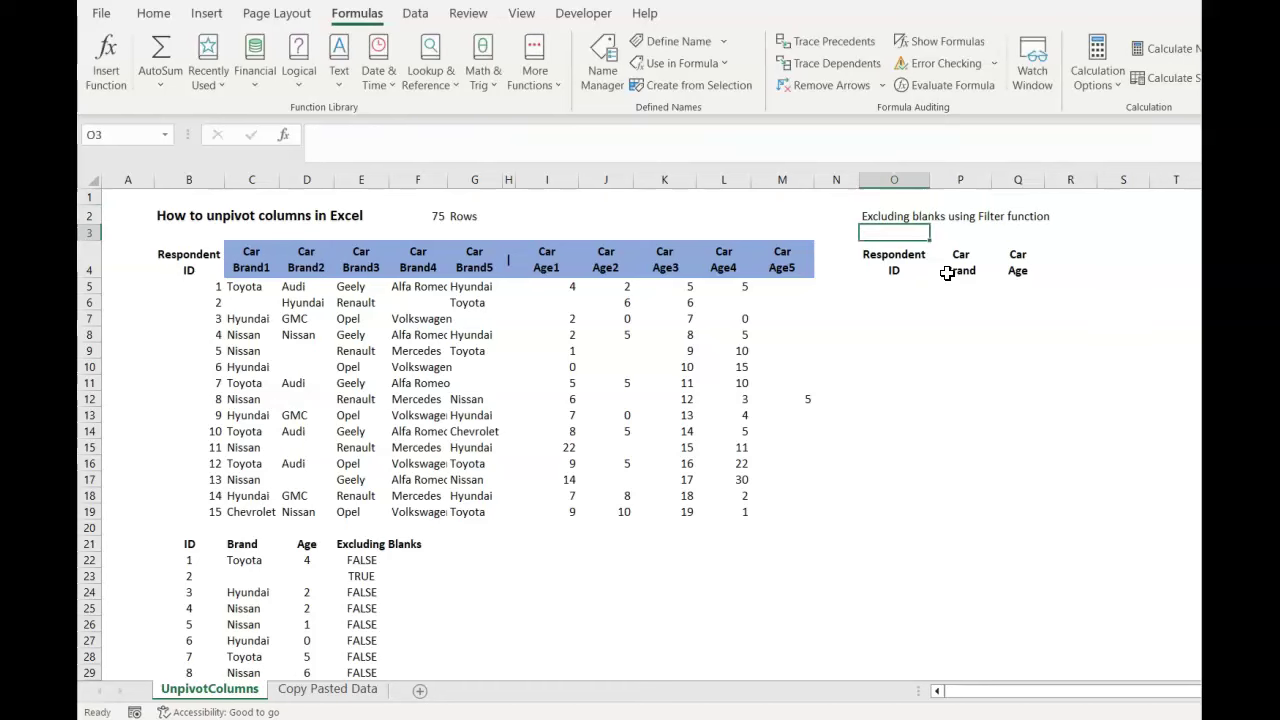
left_click(894, 285)
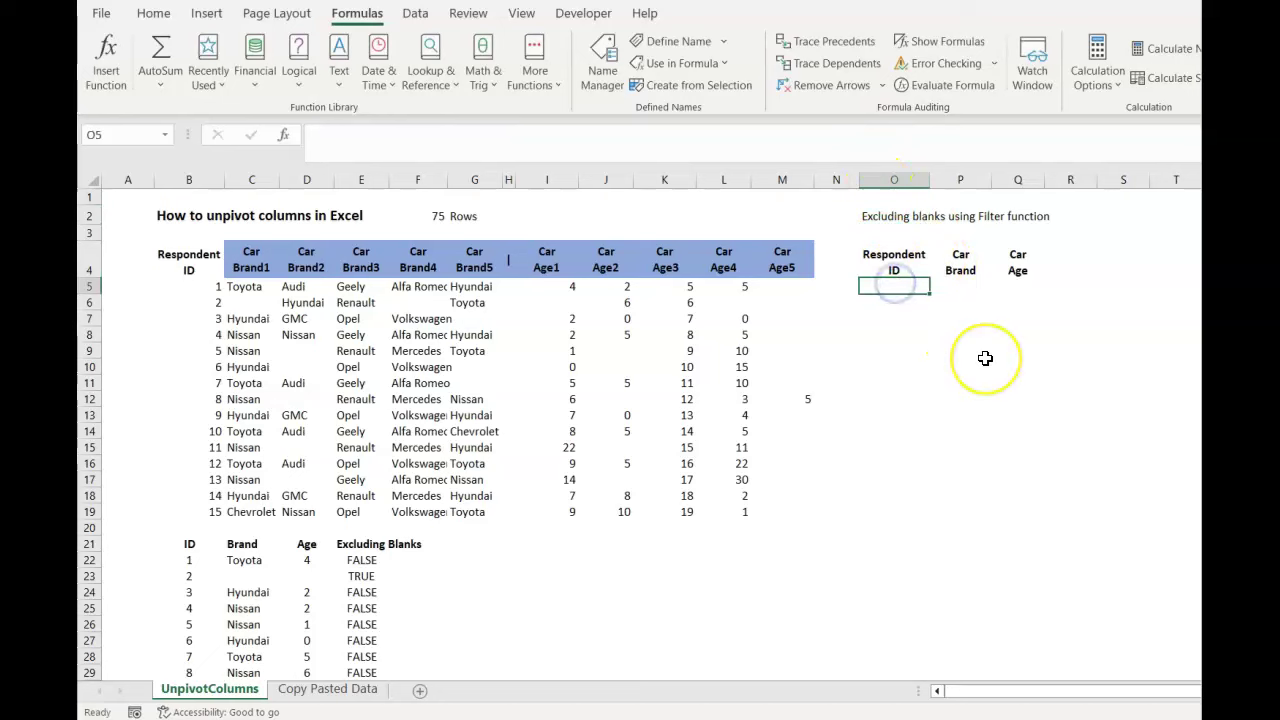
Enter =FILTER(B22#,E22:E96=FALSE) in O5 to spill only the non-blank respondent IDs
type("=filter")
key("Tab")
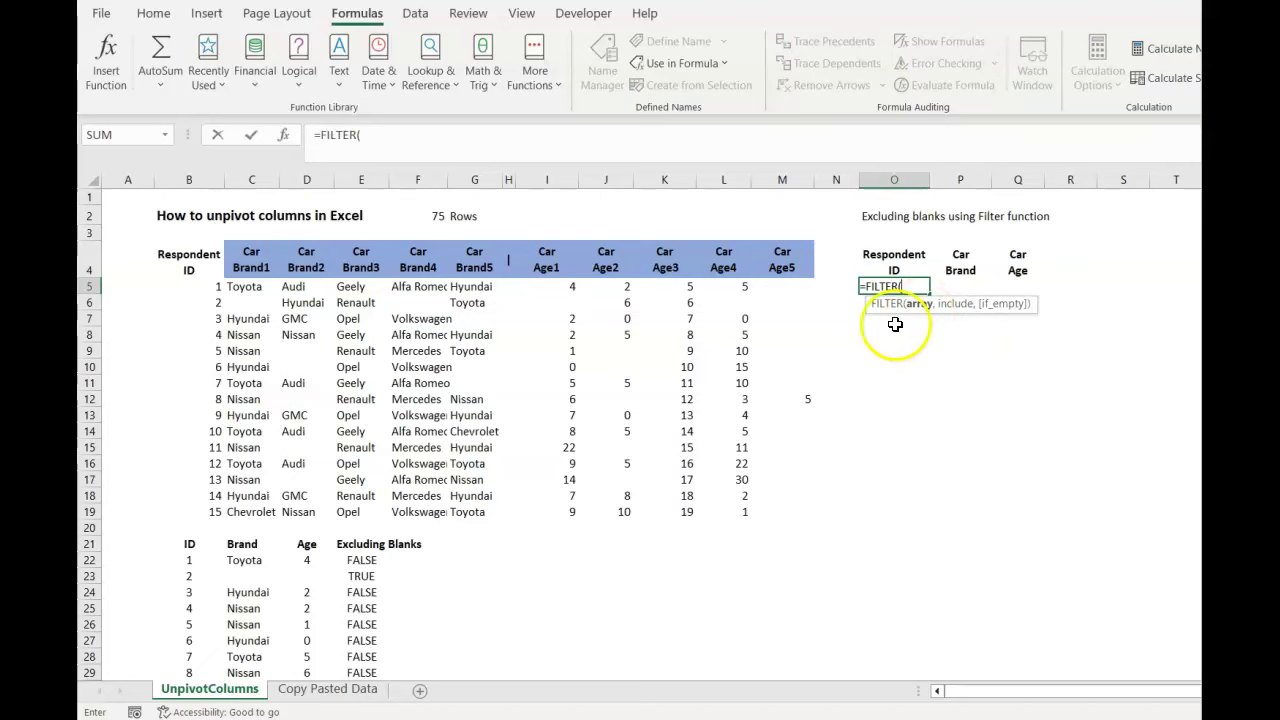
left_click(186, 566)
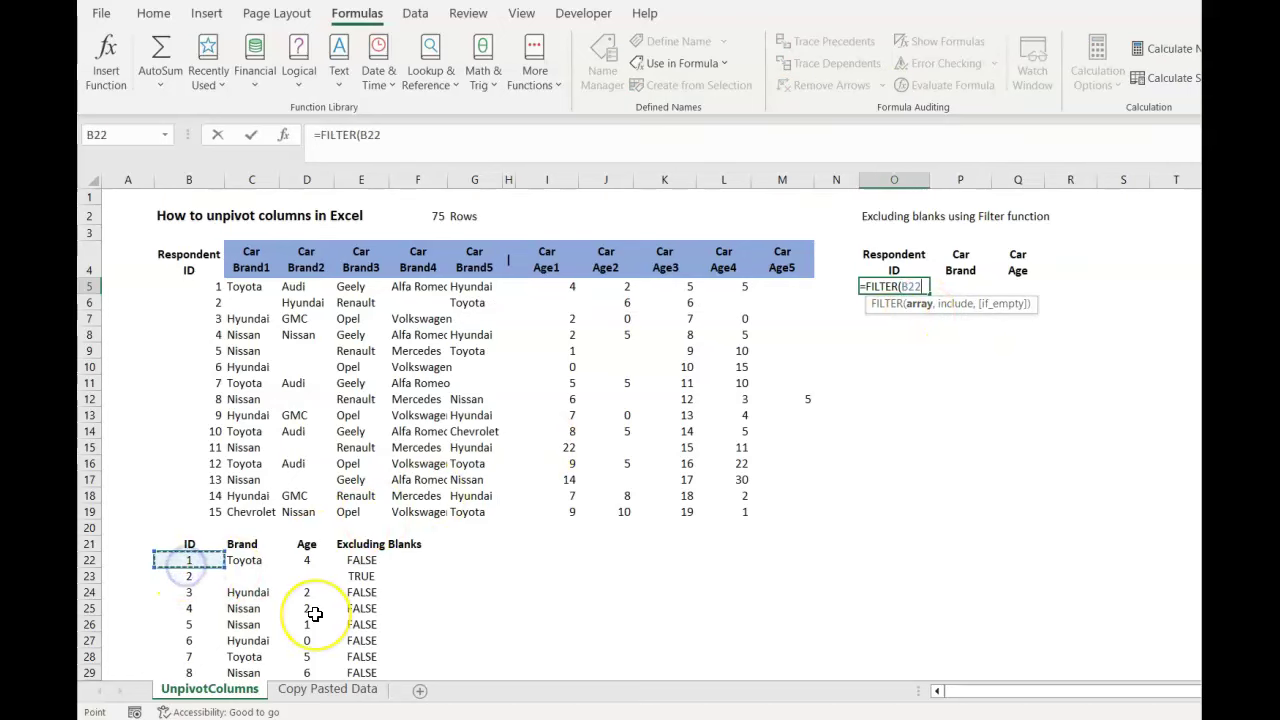
key("ctrl+shift+Down")
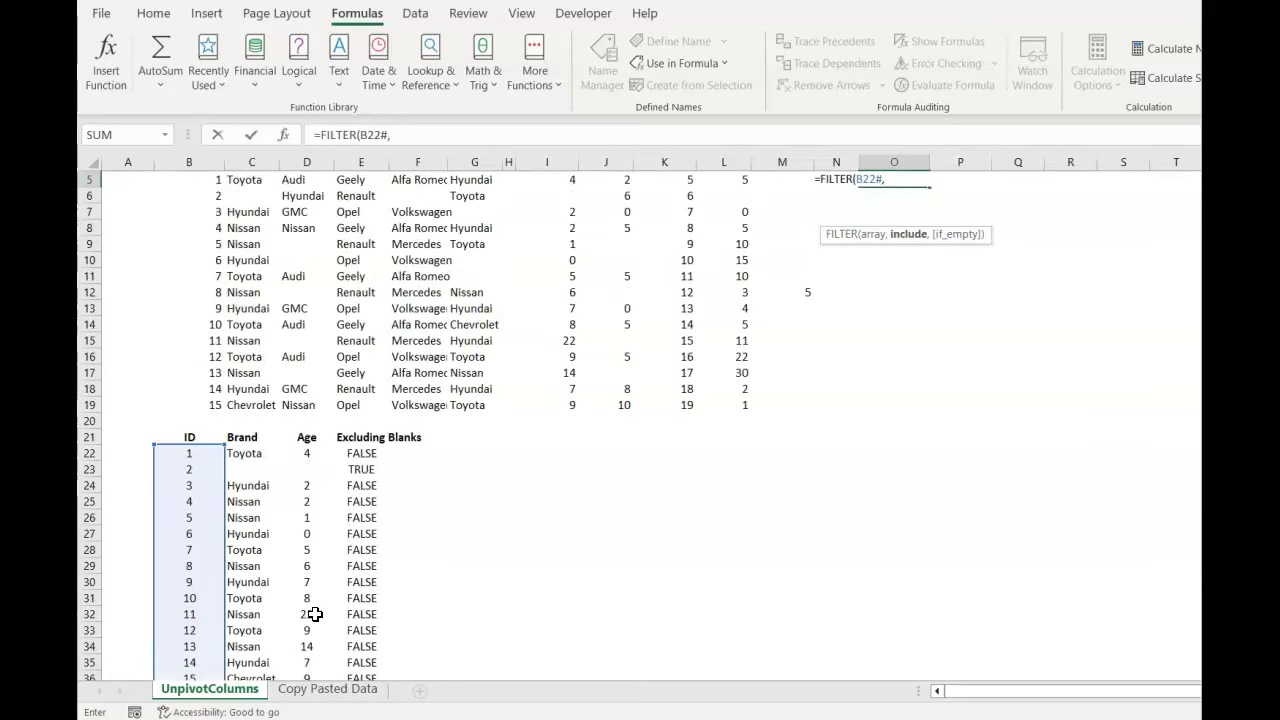
left_click(352, 453)
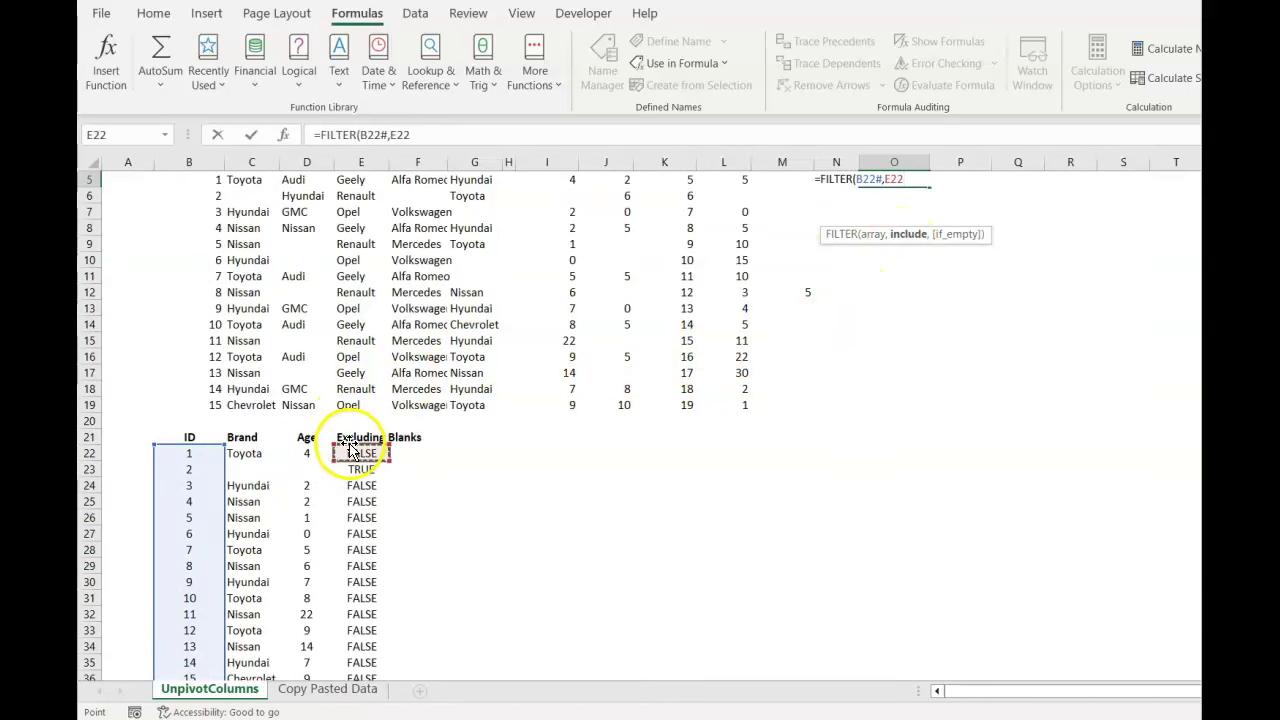
key("ctrl+shift+Down")
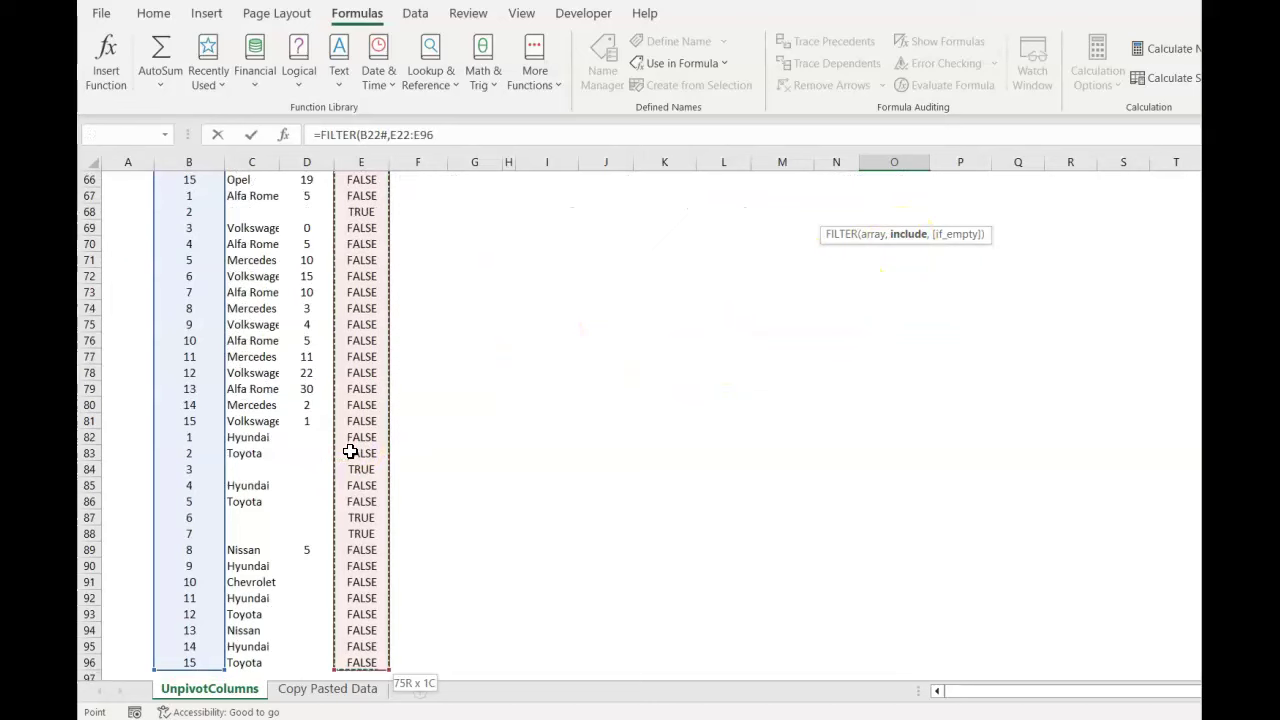
type("=")
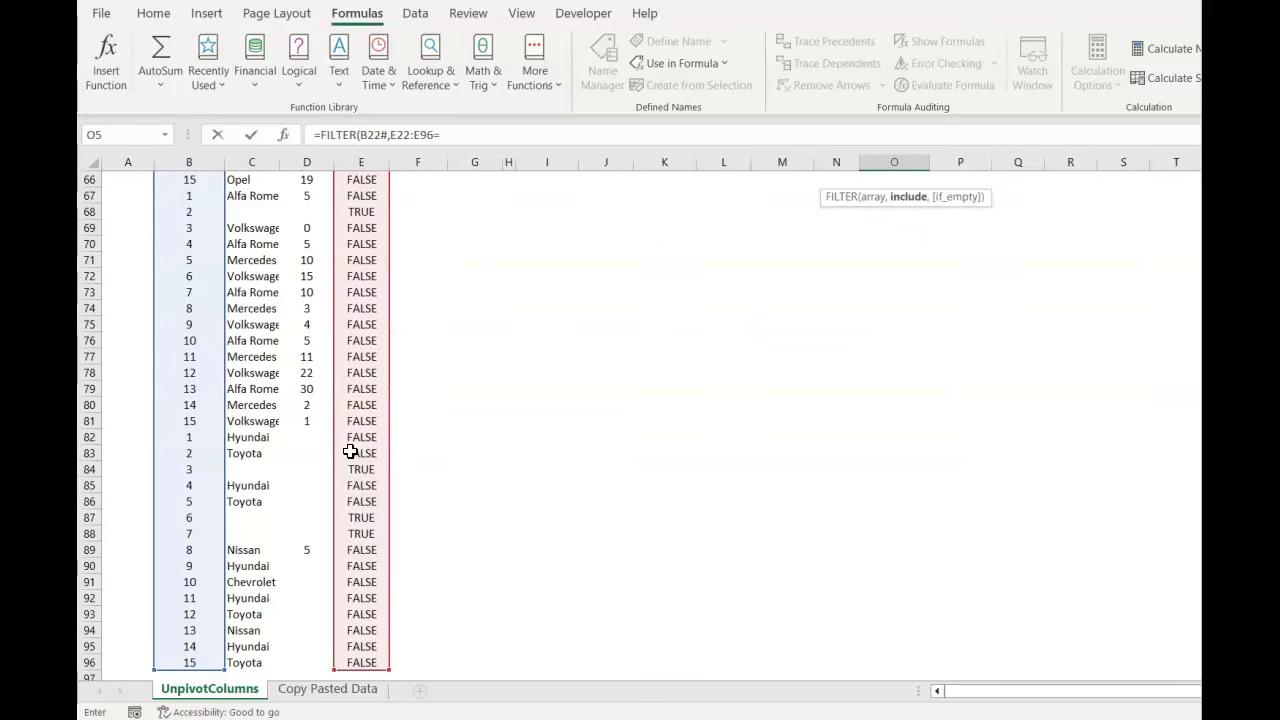
scroll(350, 452, "up", 9)
scroll(350, 452, "up", 12)
type("FALSE)")
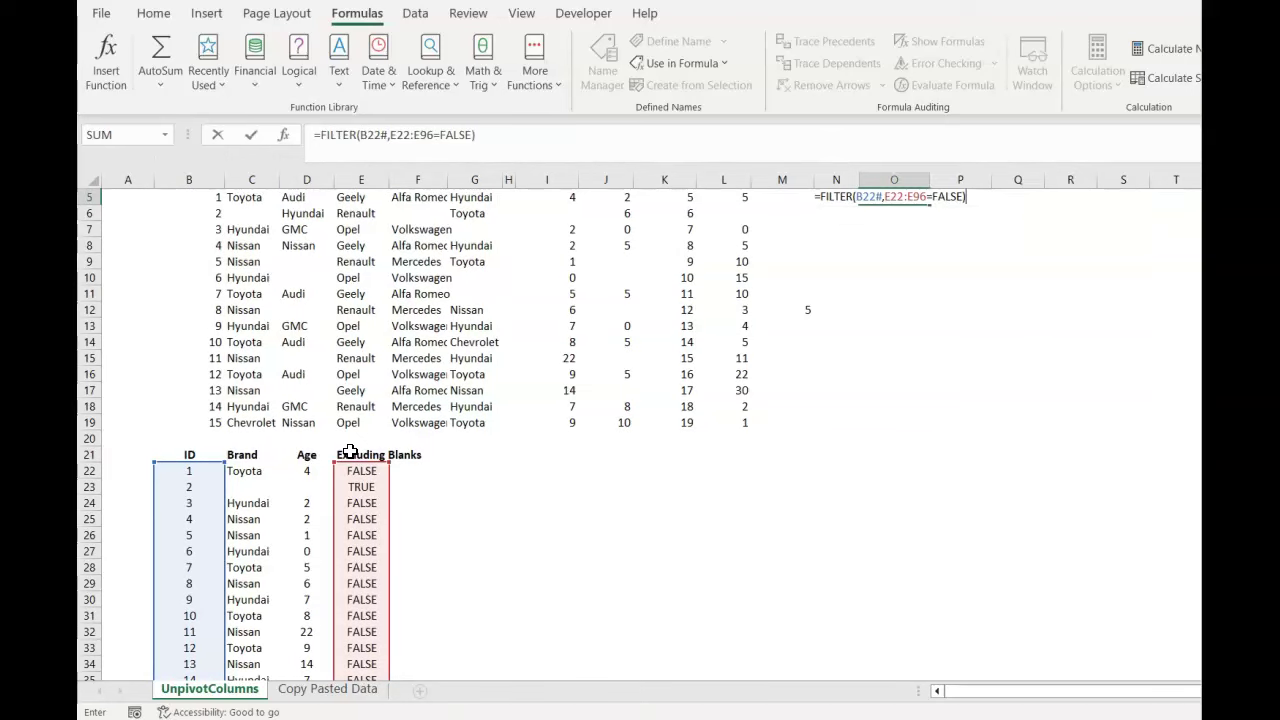
key("Return")
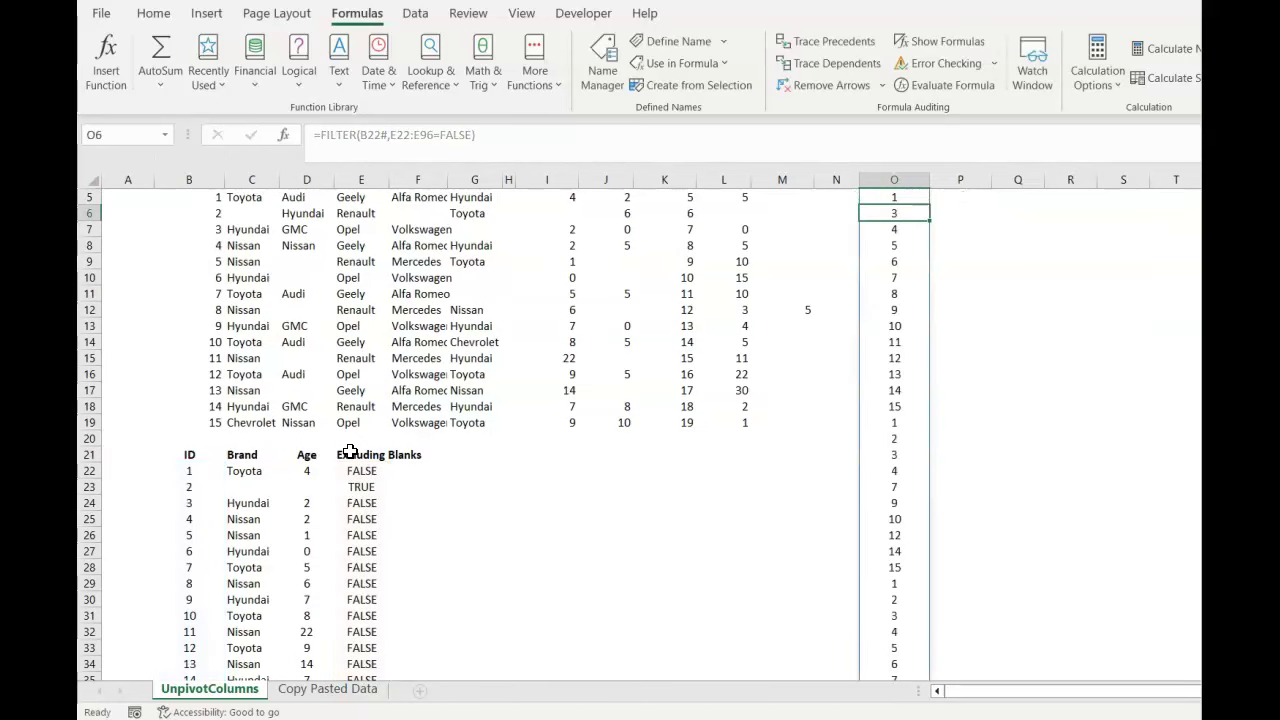
Review the filtered IDs to see where blank rows dropped out (IDs 1, 2, 3, 4, 7)
scroll(850, 360, "up", 2)
mouse_move(903, 286)
left_mouse_down()
mouse_move(911, 395)
mouse_move(901, 318)
mouse_move(911, 380)
mouse_move(916, 370)
left_mouse_up()
scroll(900, 400, "down", 4)
left_click_drag(917, 371, 917, 384)
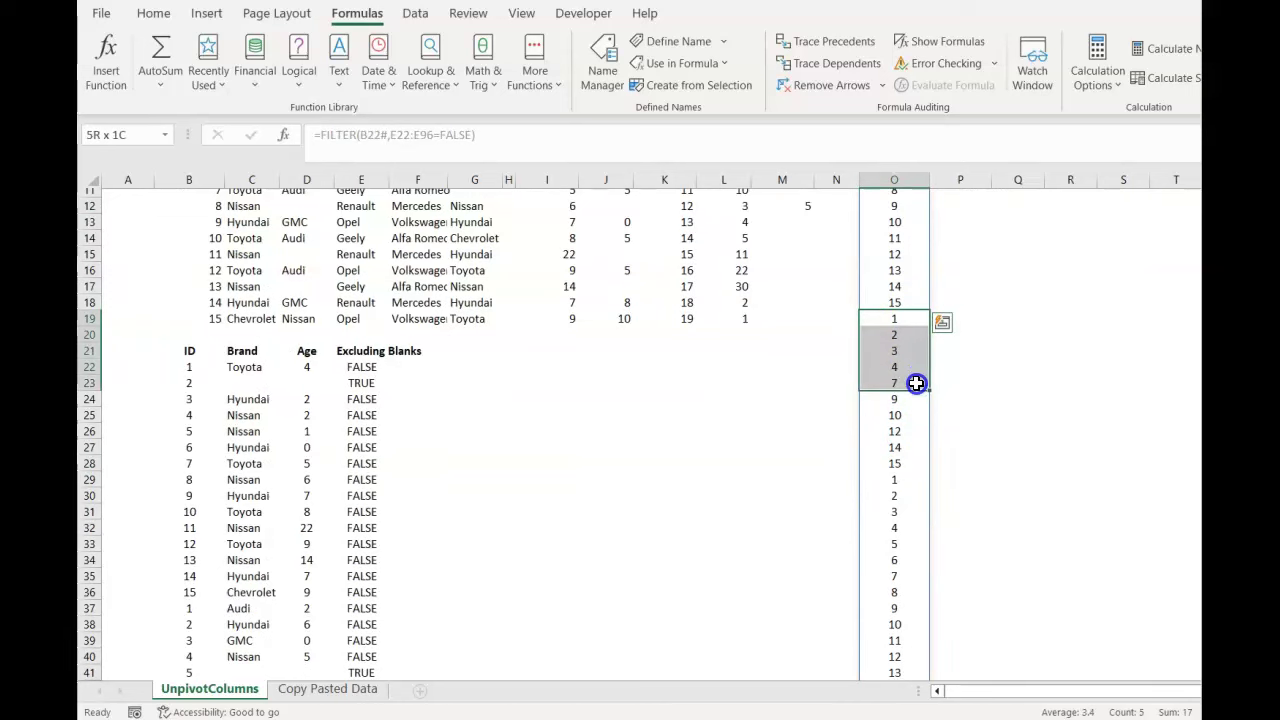
scroll(910, 440, "down", 6)
scroll(913, 425, "down", 10)
scroll(903, 429, "up", 10)
scroll(929, 400, "up", 8)
scroll(966, 334, "up", 2)
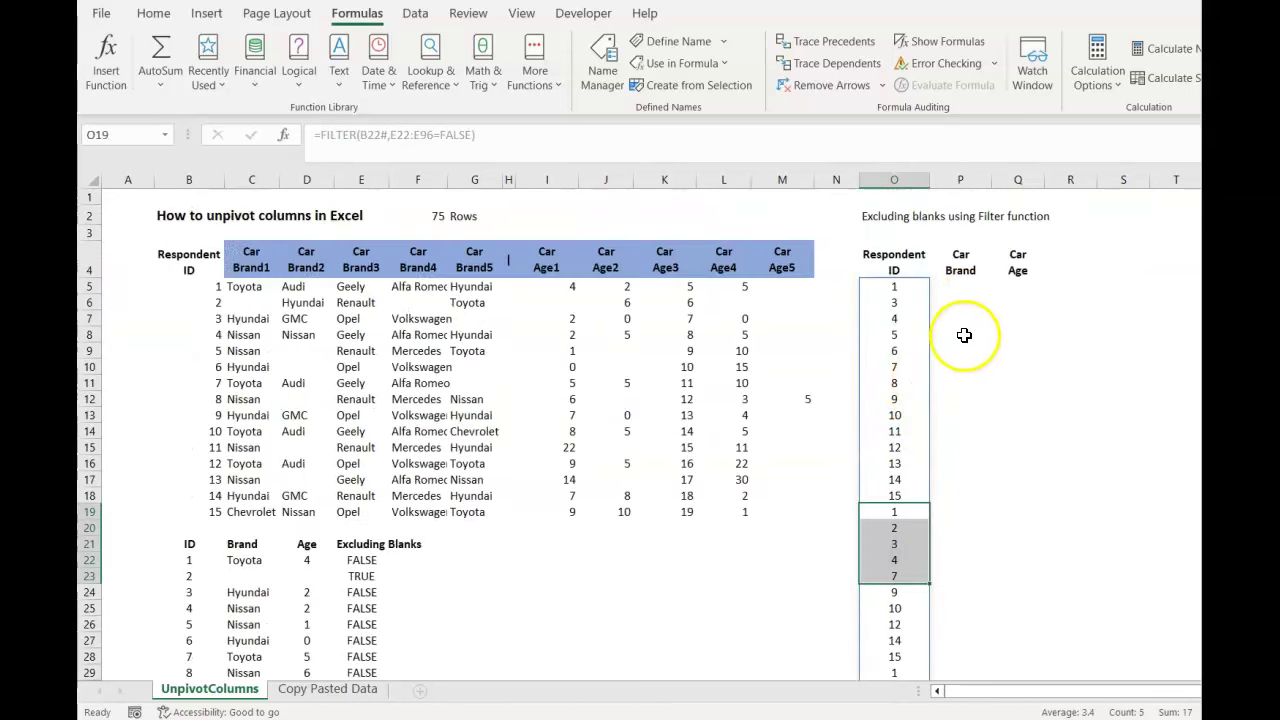
left_click(958, 280)
left_click(964, 289)
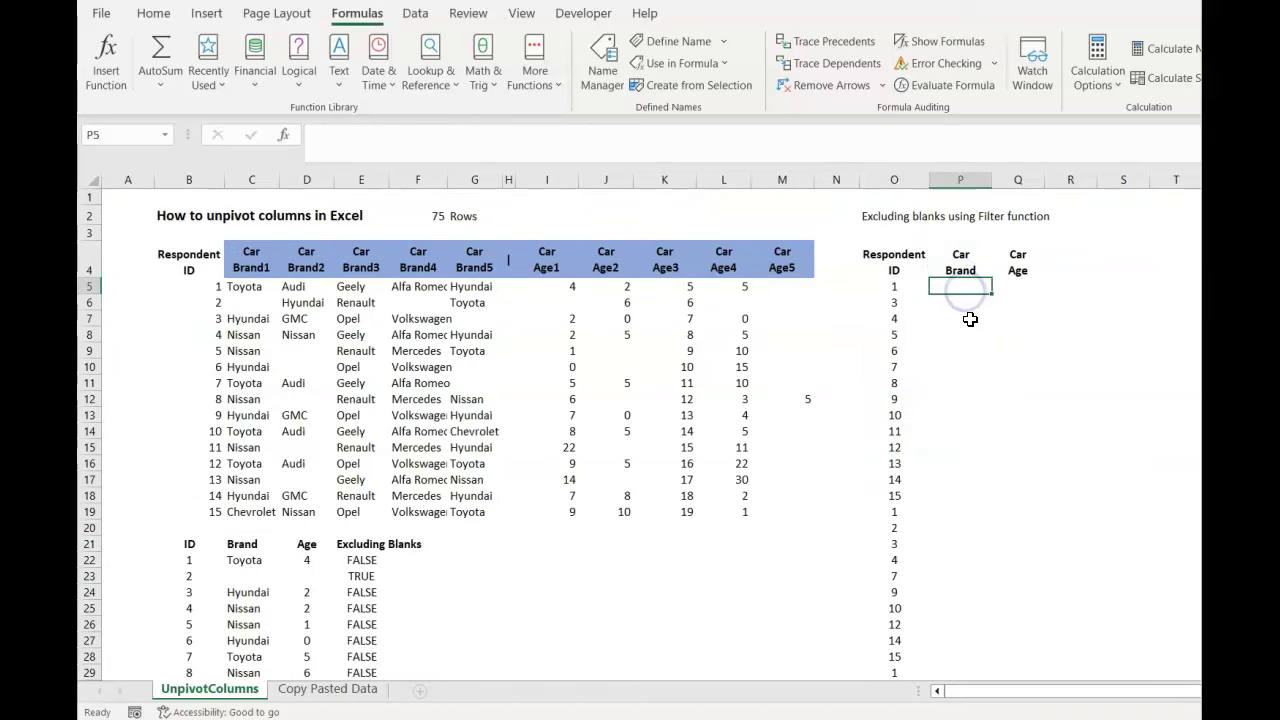
Enter =FILTER(C22#,E22:E96=FALSE) in P5 to spill the non-blank car brands
scroll(971, 343, "down", 2)
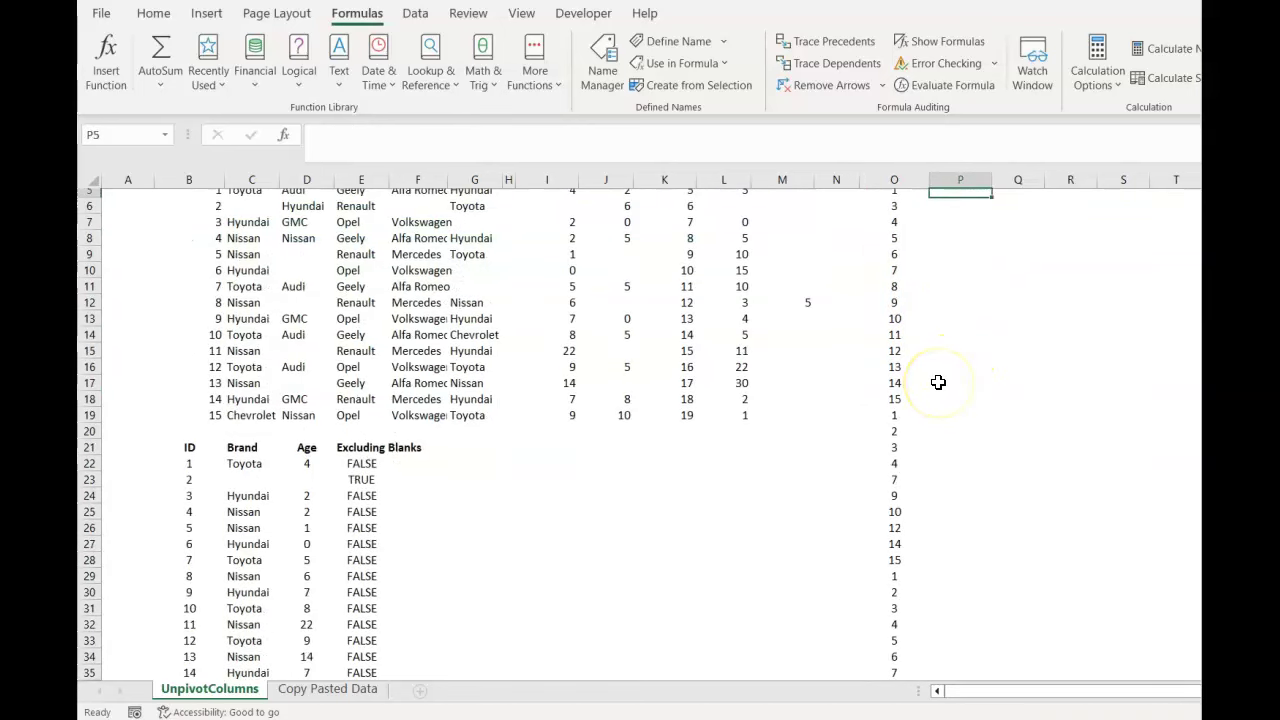
scroll(938, 382, "up", 2)
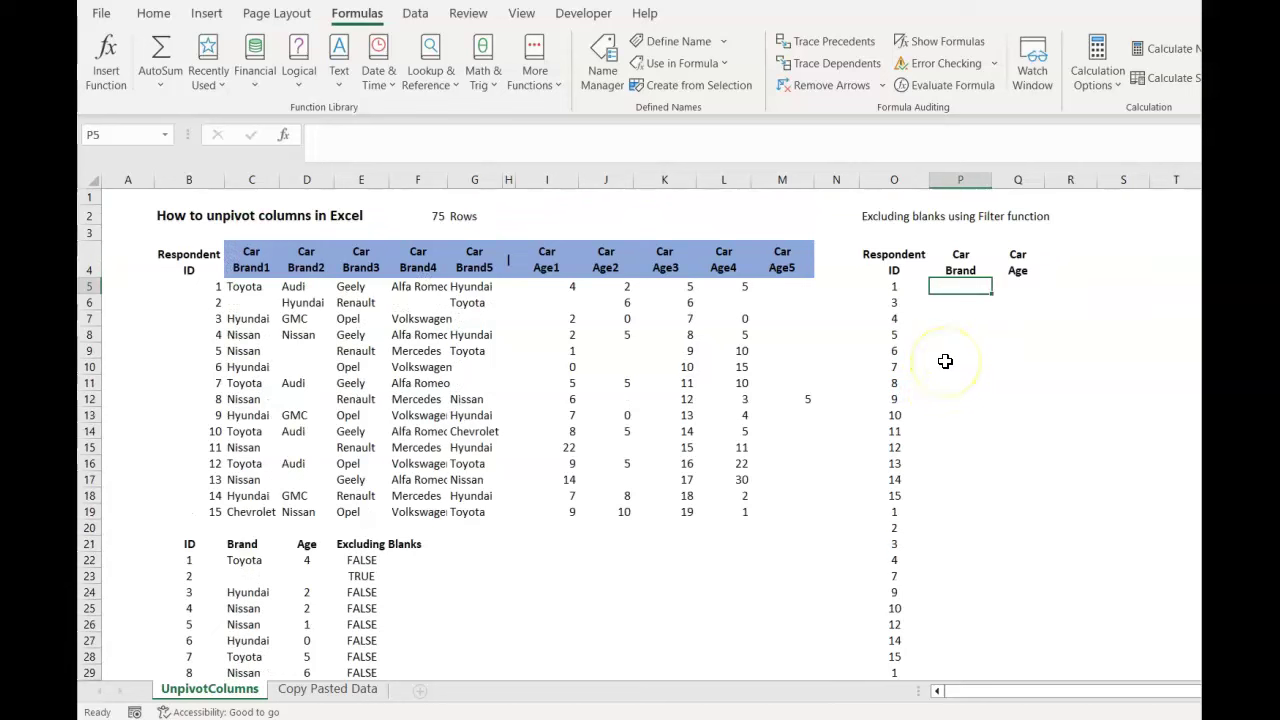
type("=fitl")
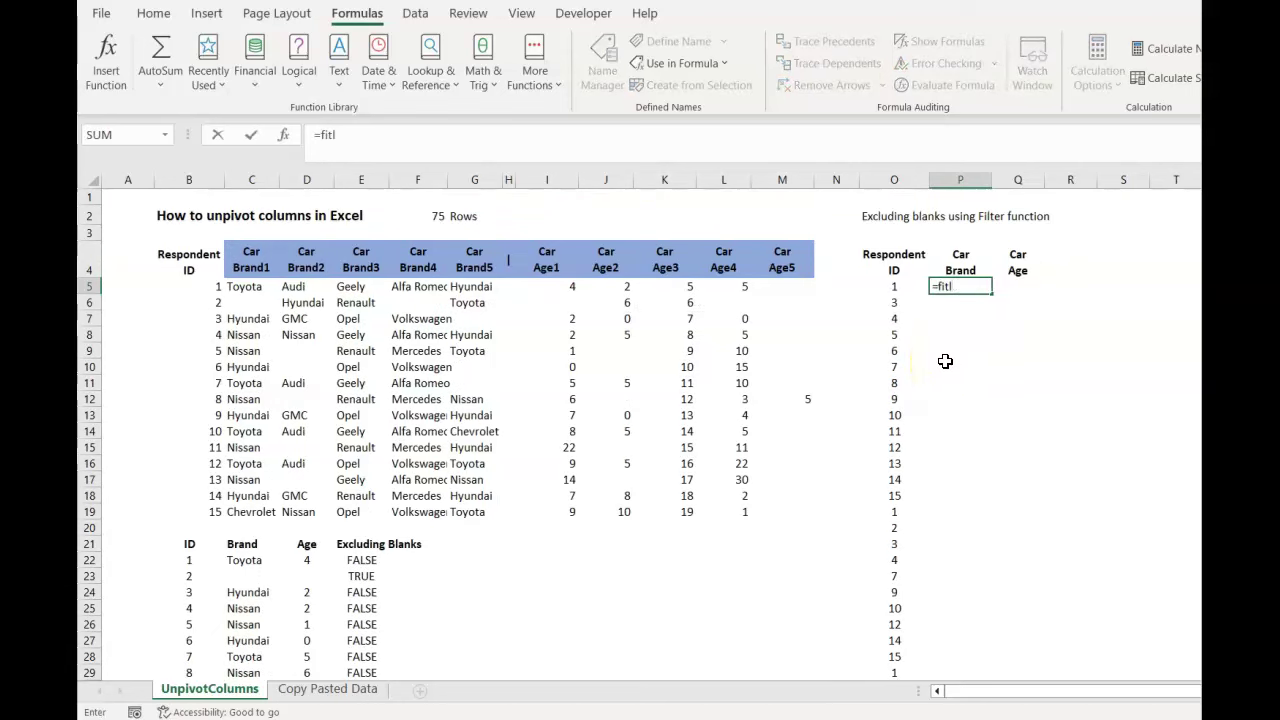
key("BackSpace")
key("BackSpace")
type("lt")
key("Tab")
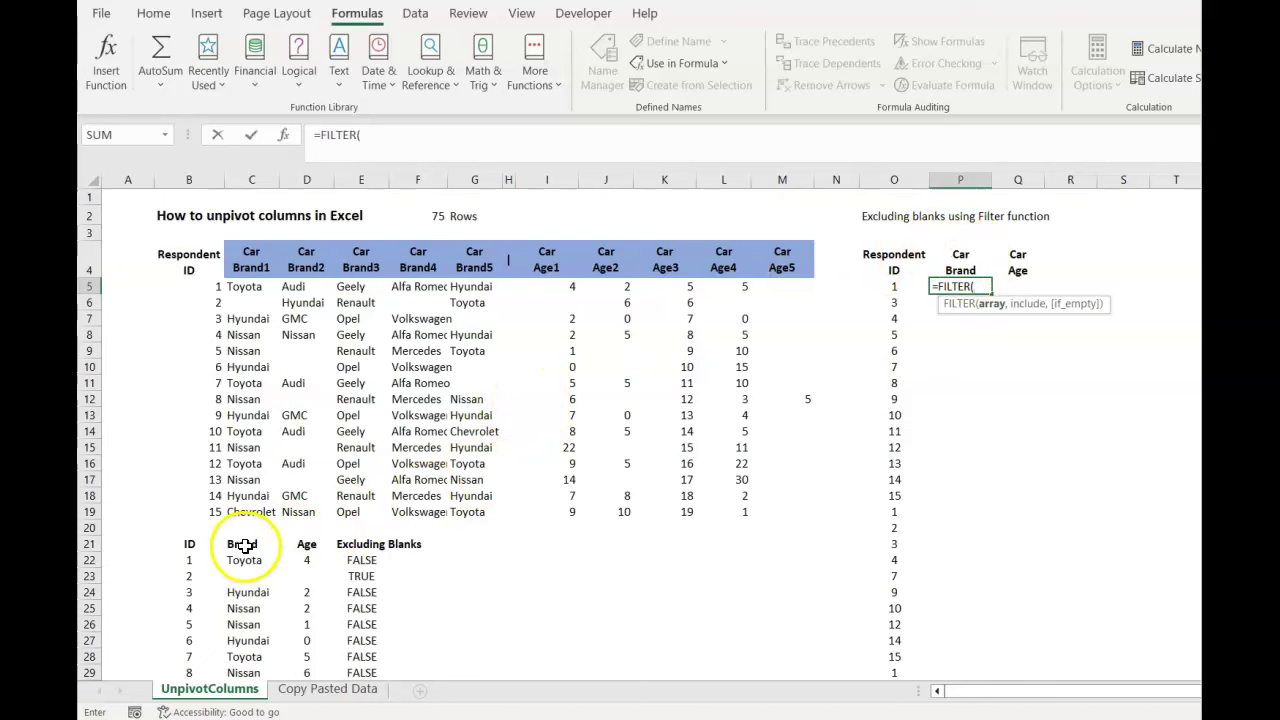
scroll(250, 475, "down", 2)
left_click(250, 469)
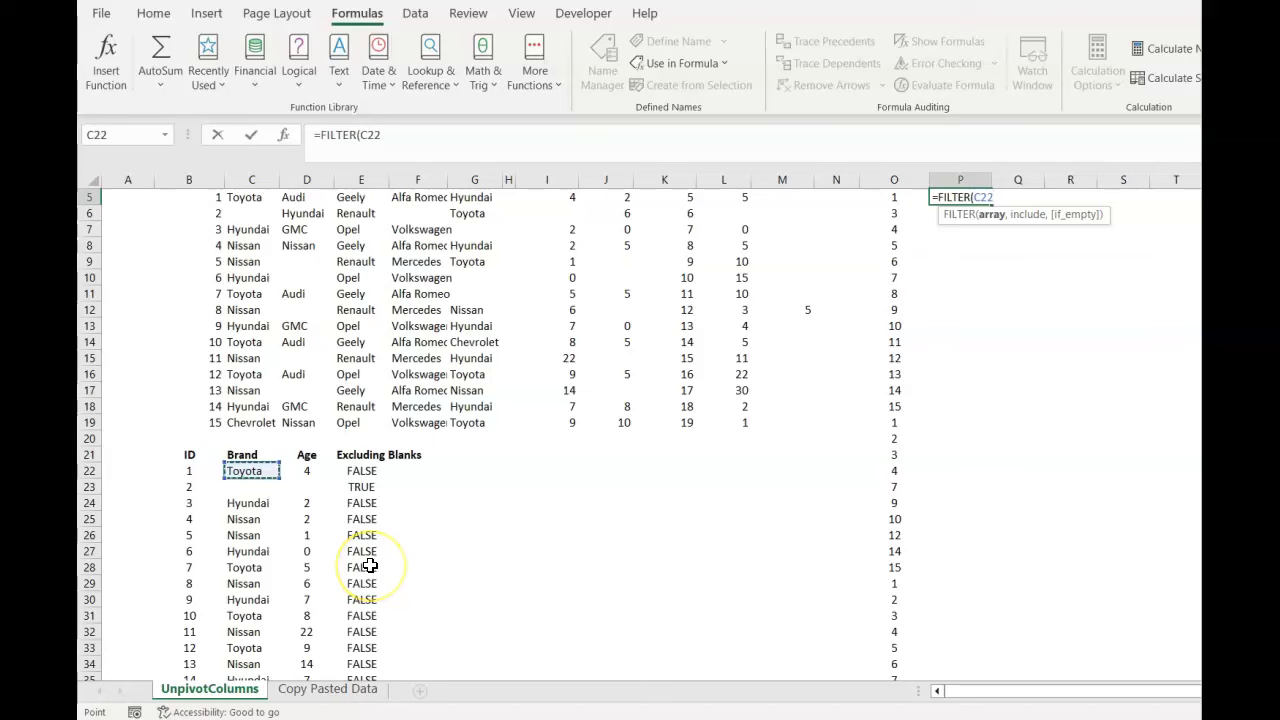
key("ctrl+shift+Down")
type("#,")
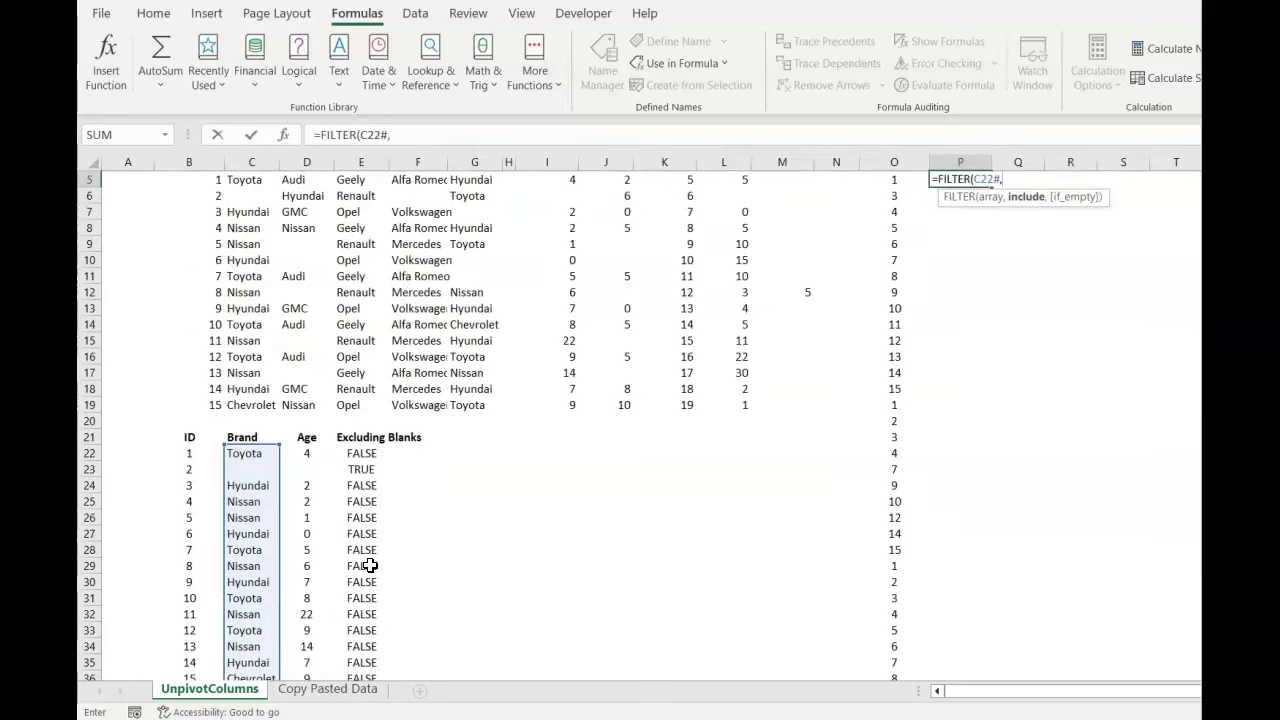
left_click(358, 453)
key("ctrl+shift+Down")
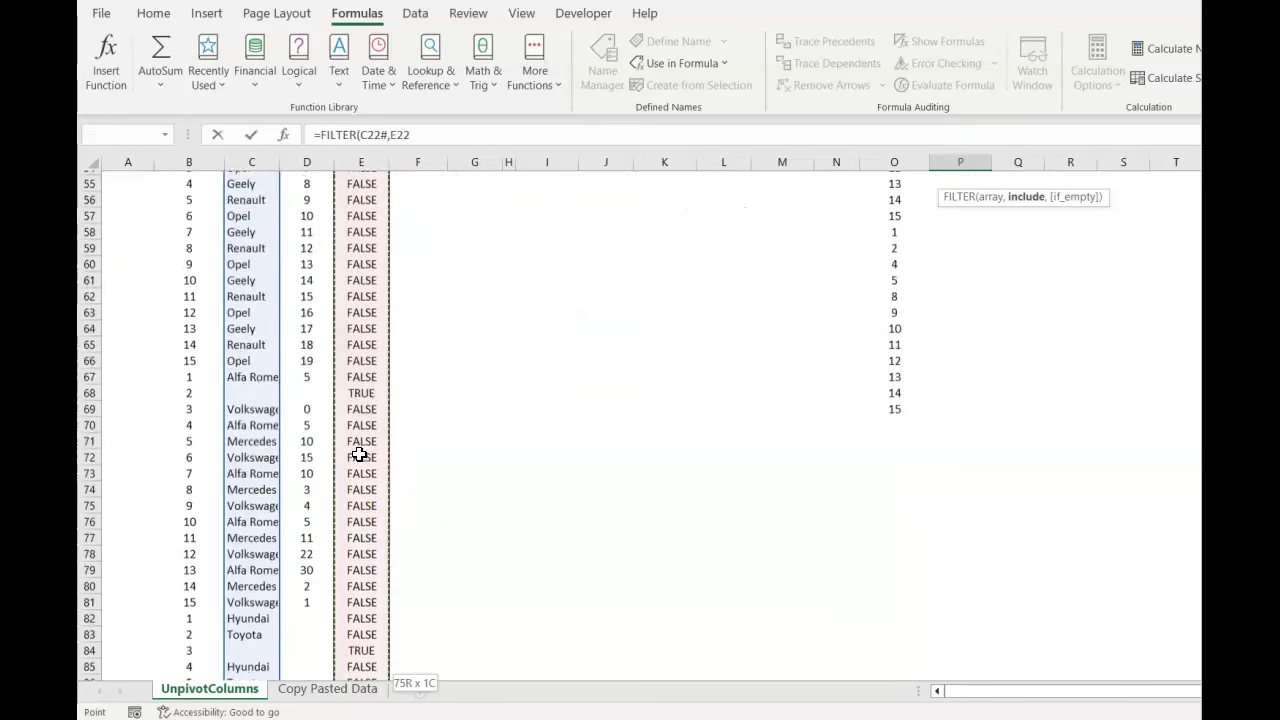
type(",")
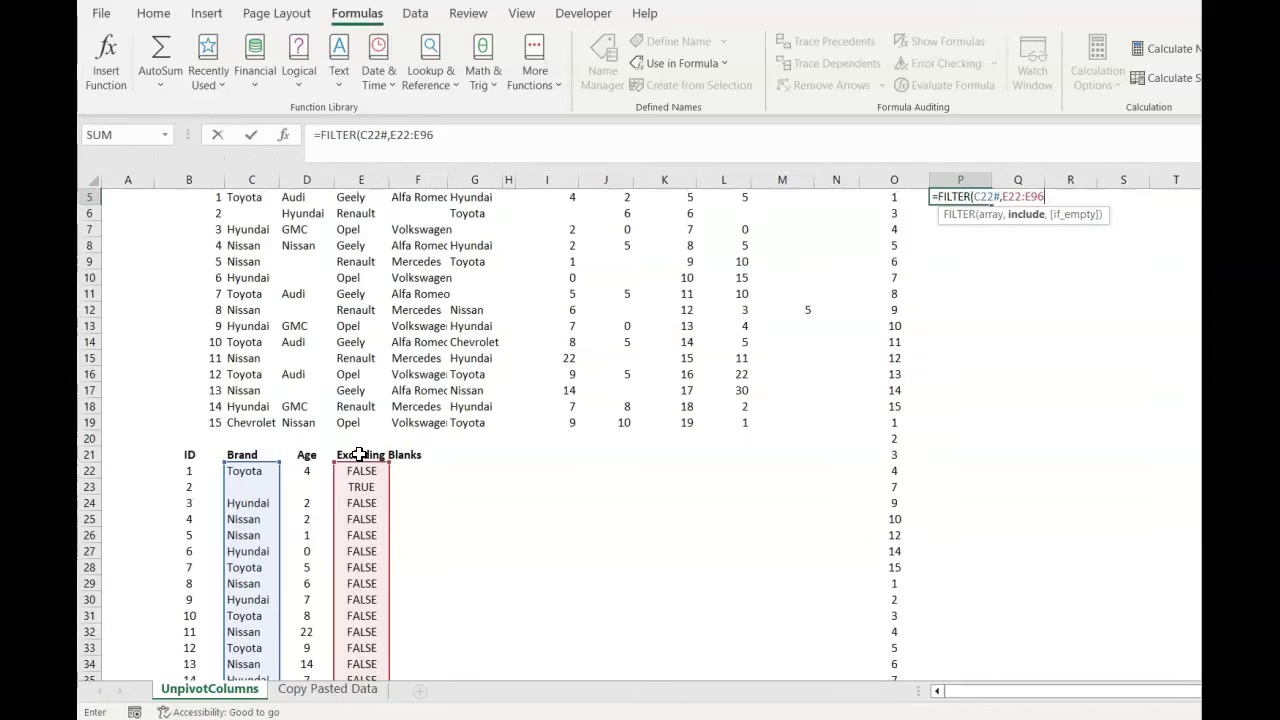
type("FALSE")
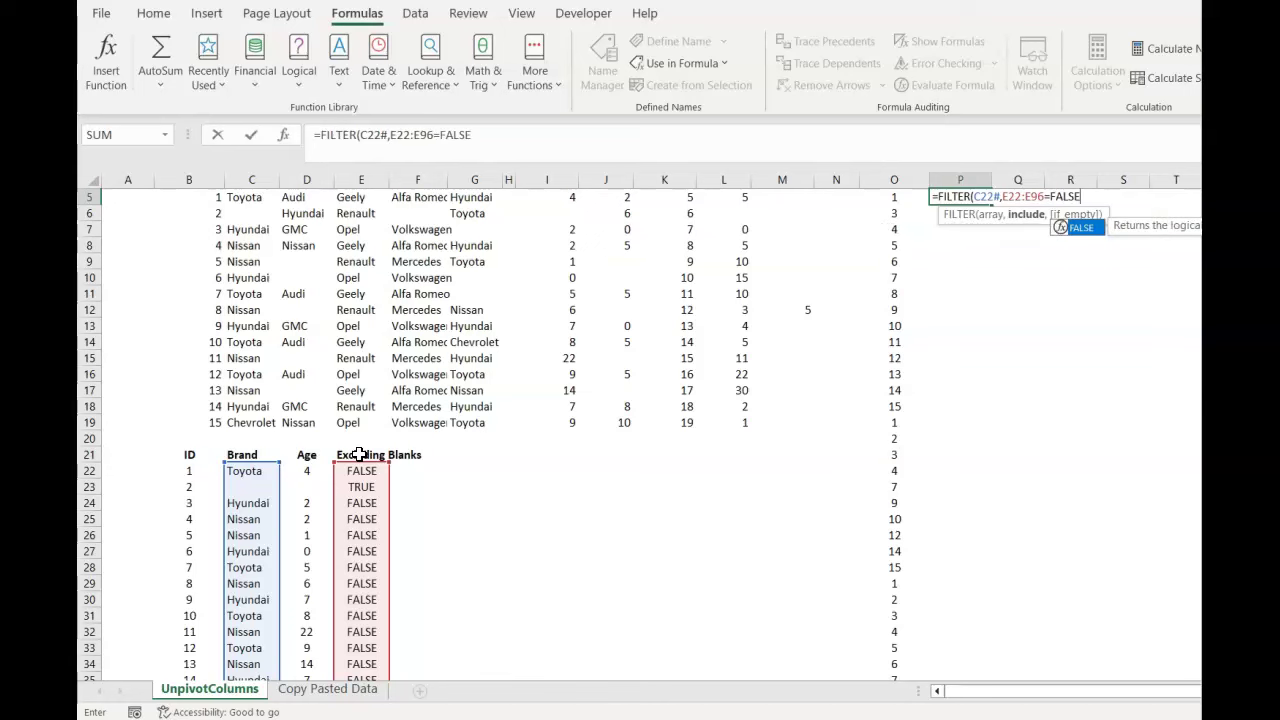
type(")")
key("Return")
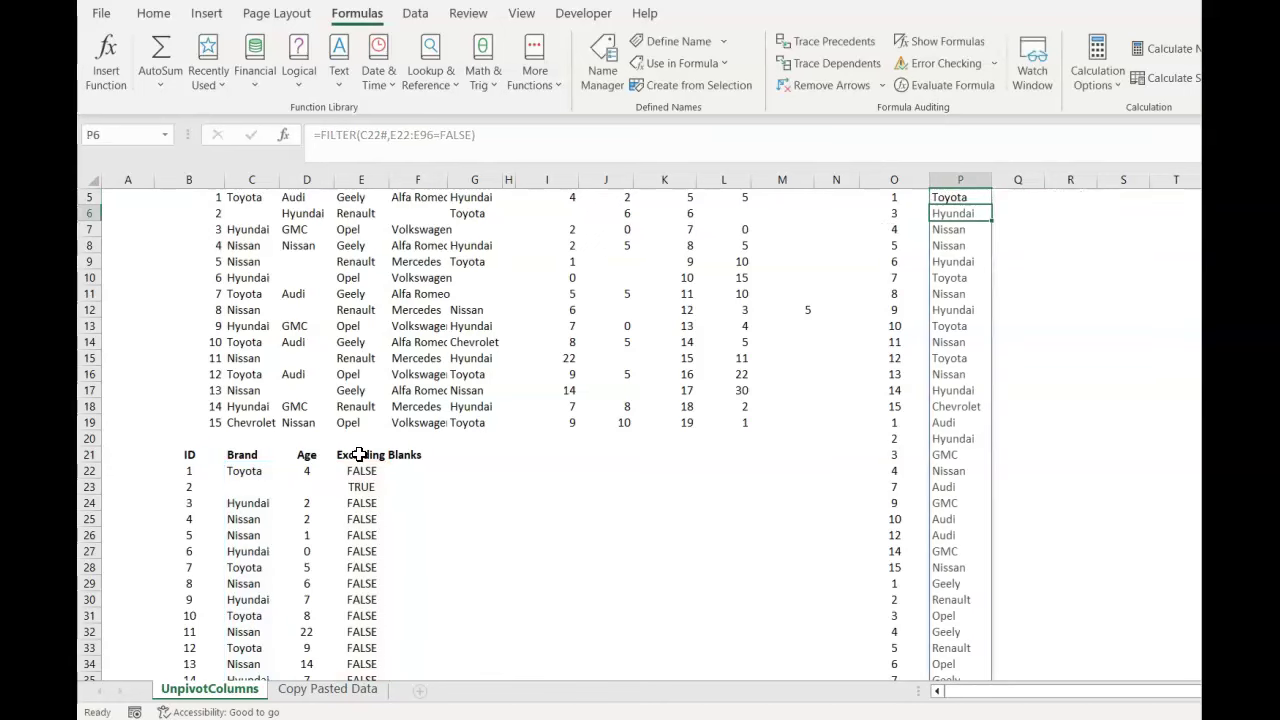
Check that the filtered brand results end at row 69
scroll(908, 528, "down", 8)
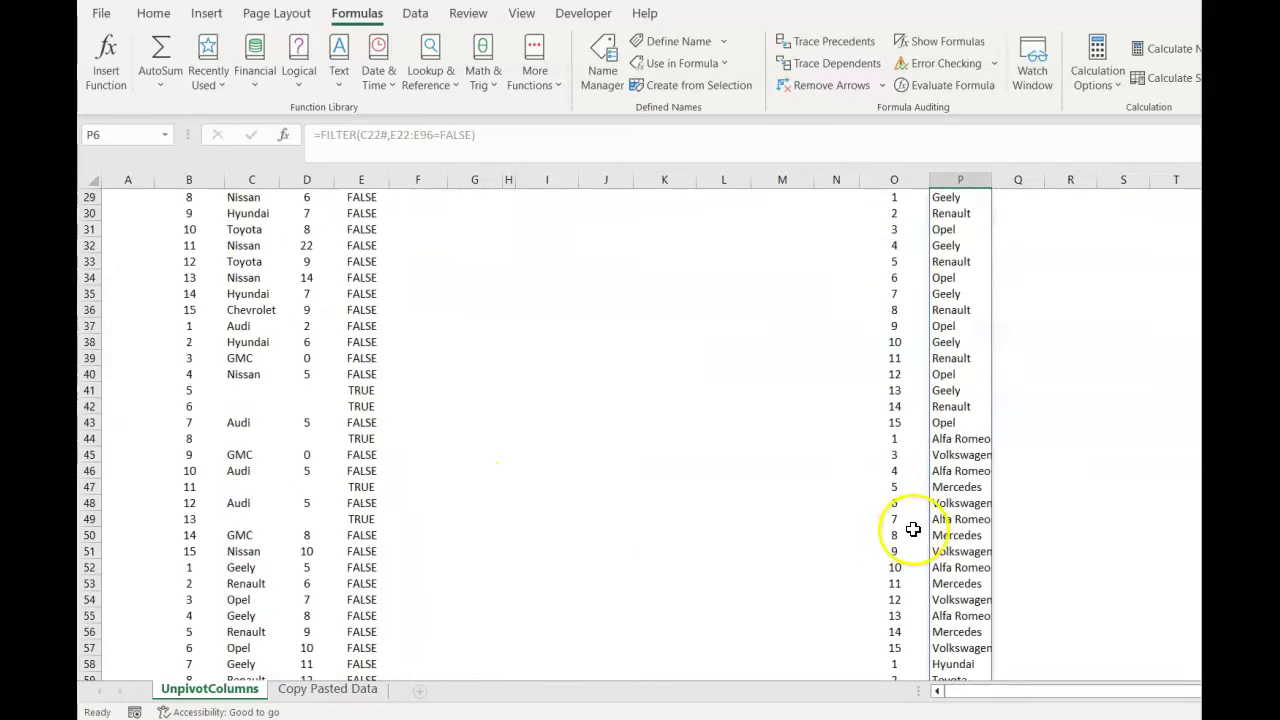
scroll(894, 508, "down", 6)
left_click(894, 551)
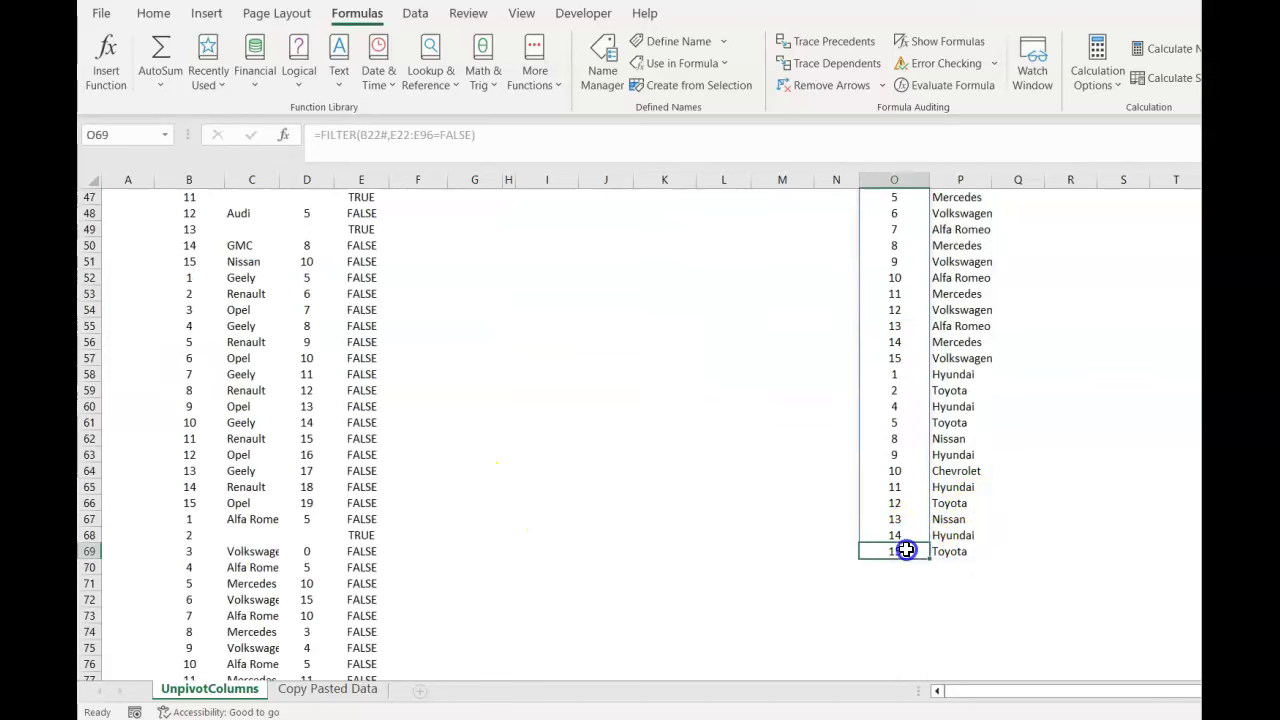
scroll(974, 444, "up", 7)
scroll(974, 444, "up", 8)
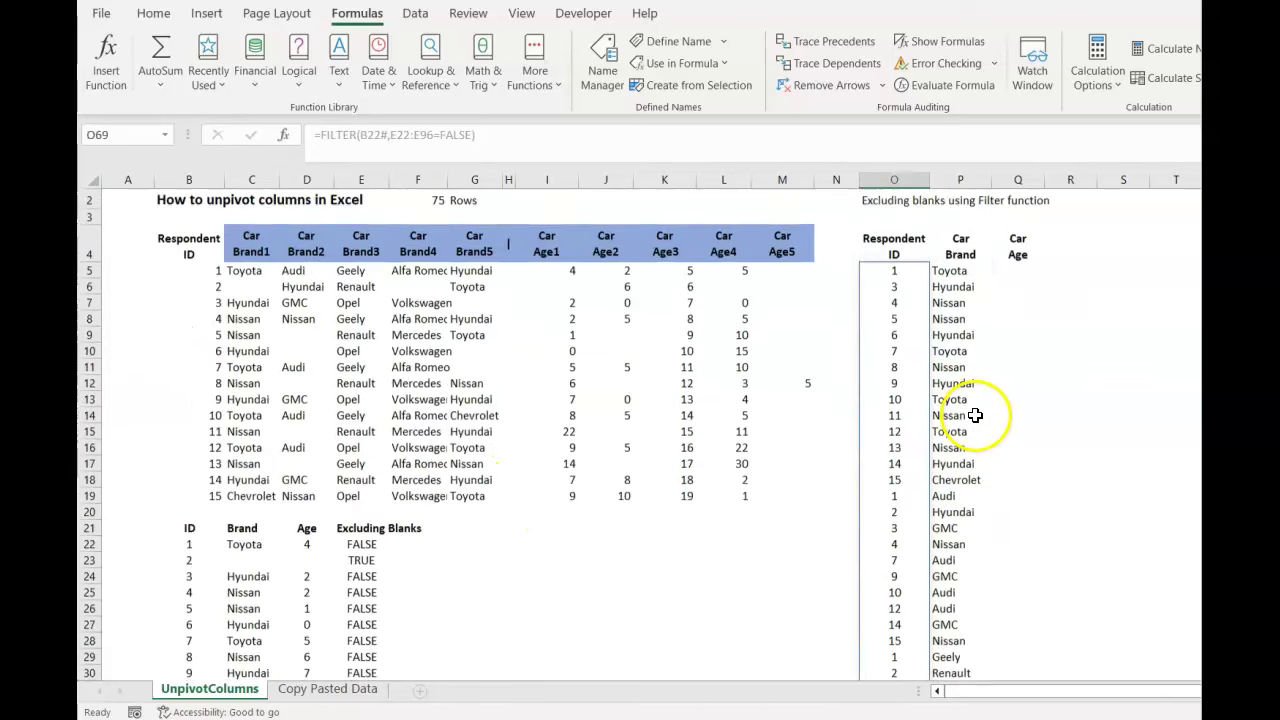
left_click(1007, 287)
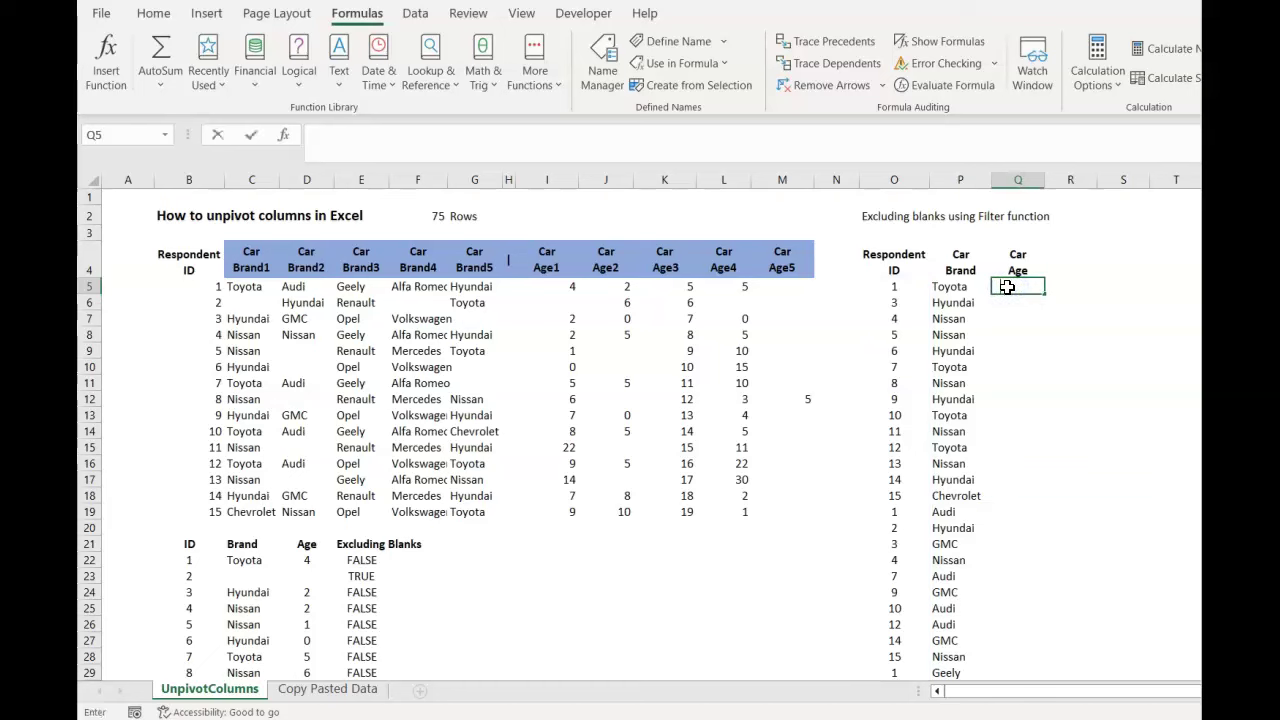
Enter =FILTER(D22#,E22:E96=FALSE) in Q5 so car ages spill beside the filtered IDs and brands
type("=filter")
key("Tab")
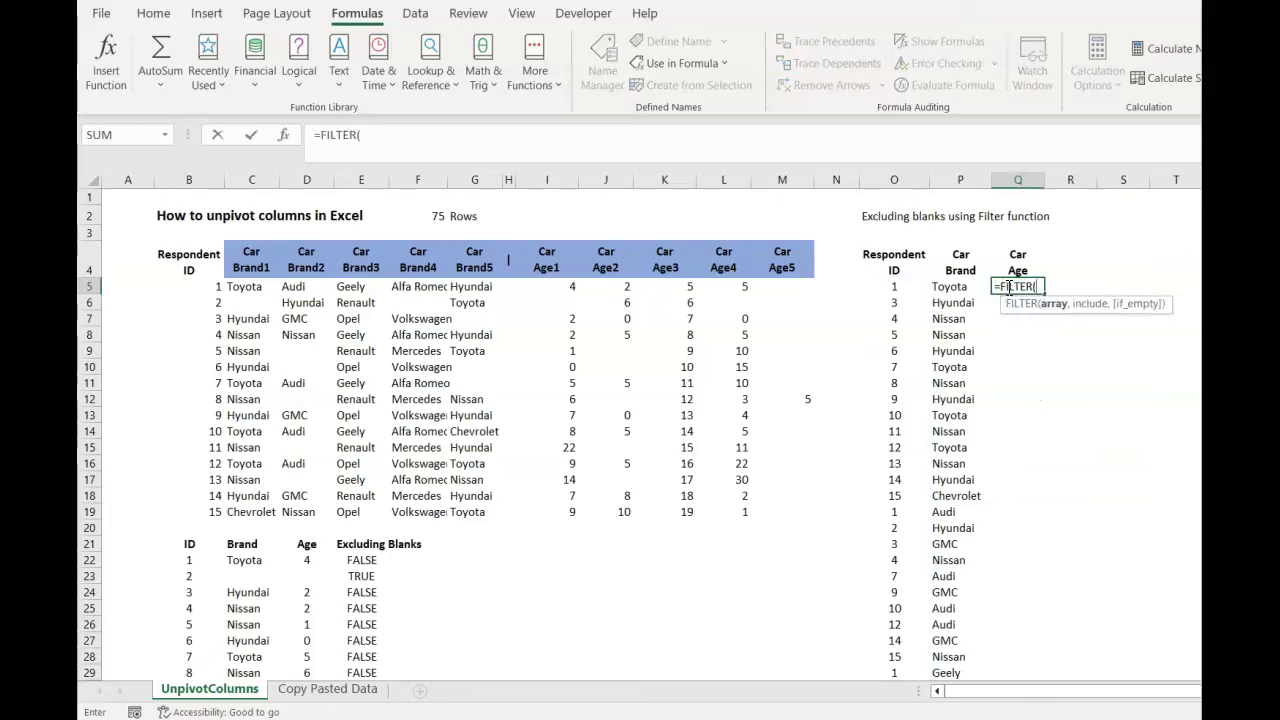
left_click(307, 557)
key("ctrl+shift+Down")
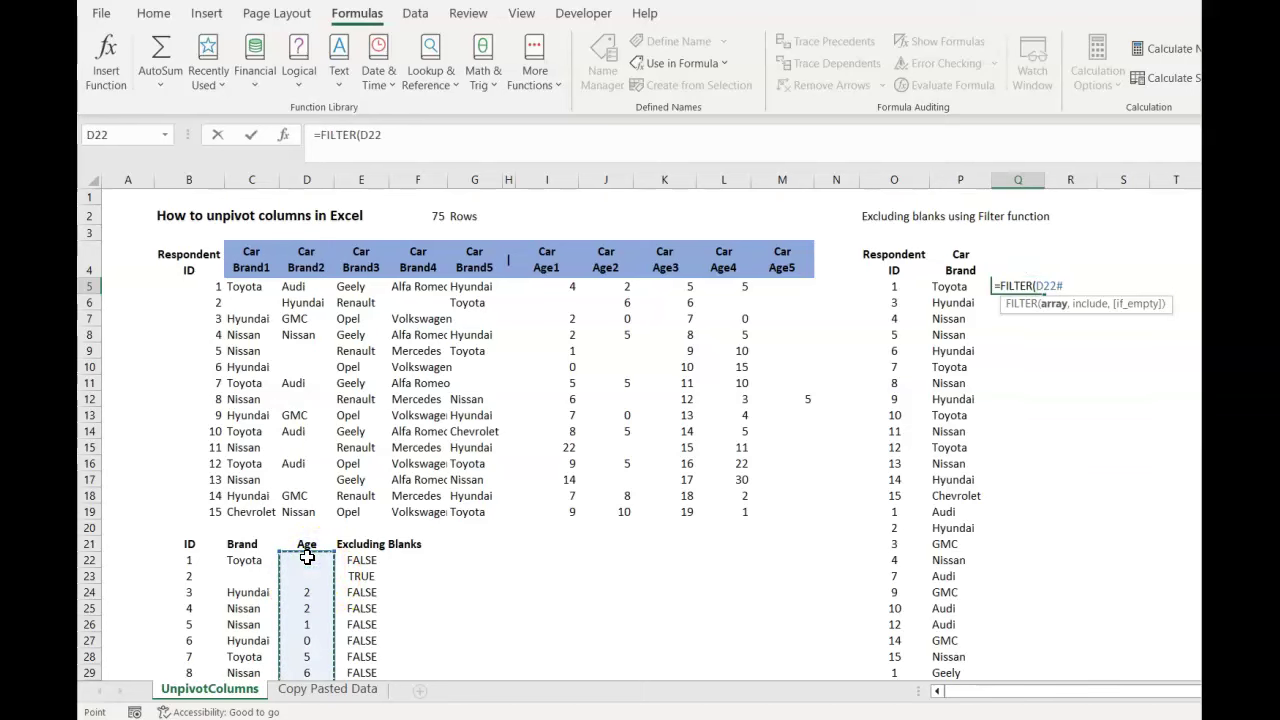
type(",")
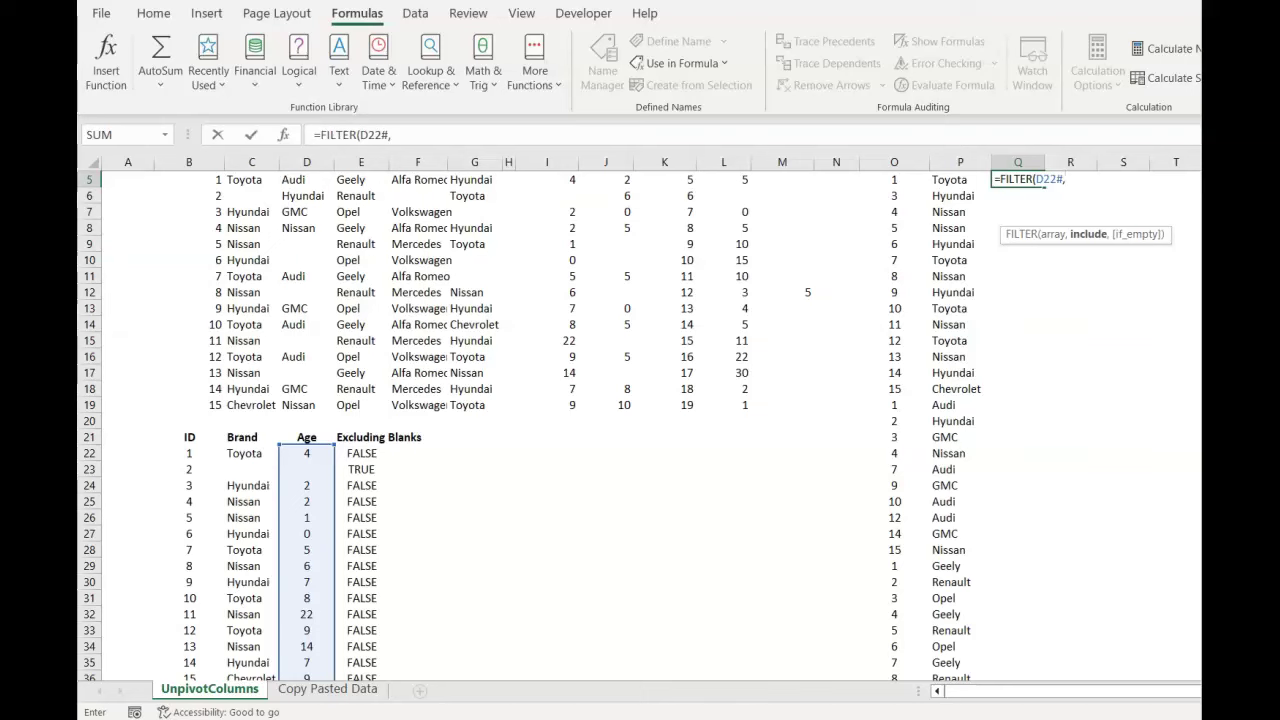
left_click(362, 453)
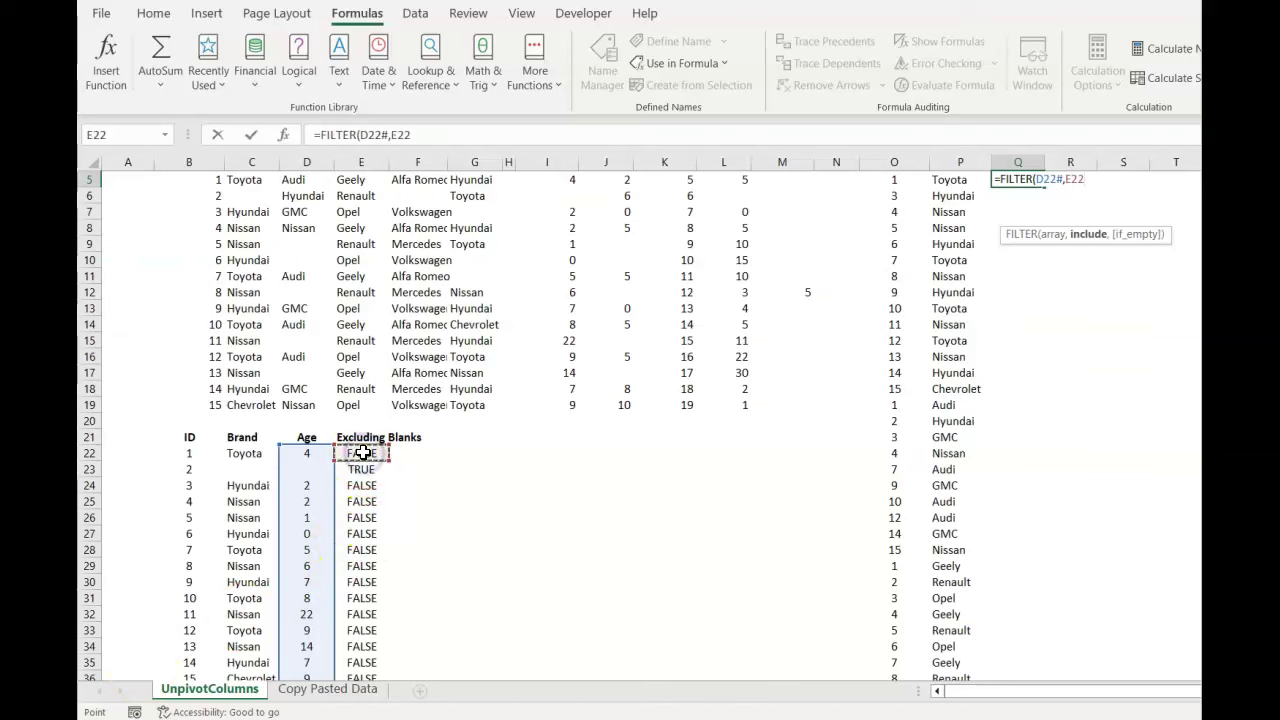
key("ctrl+shift+Down")
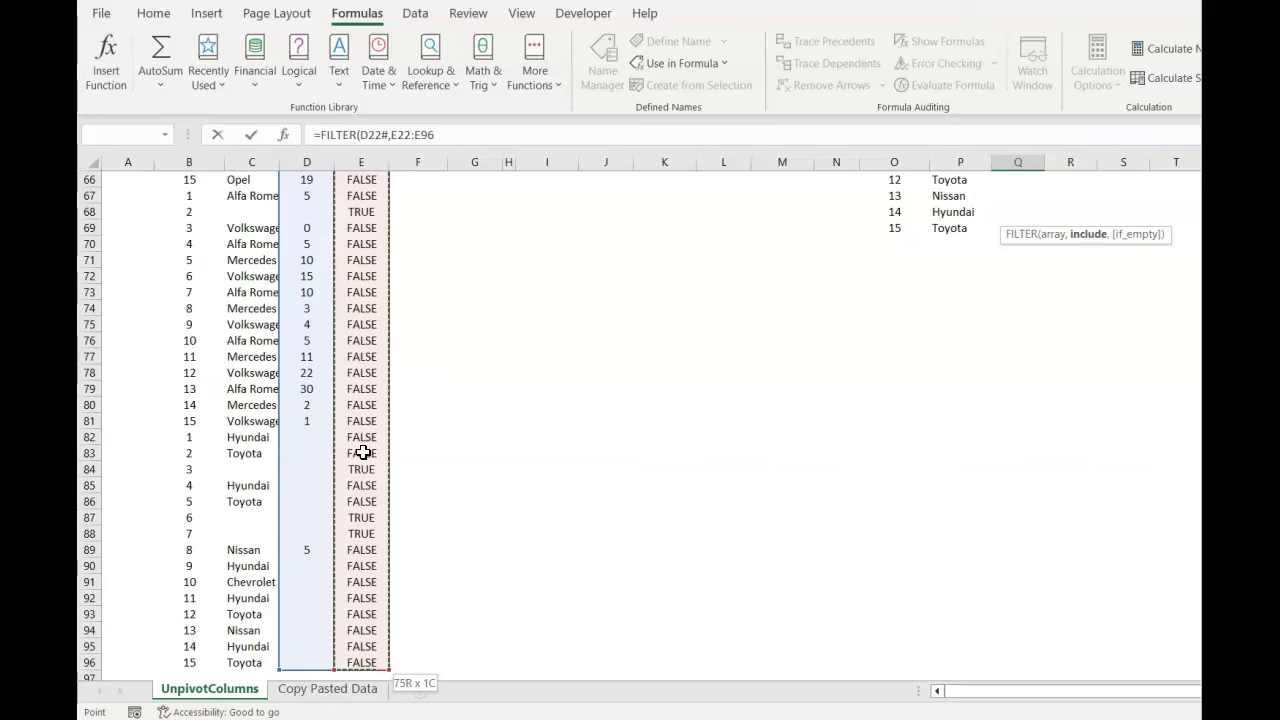
key("ctrl+BackSpace")
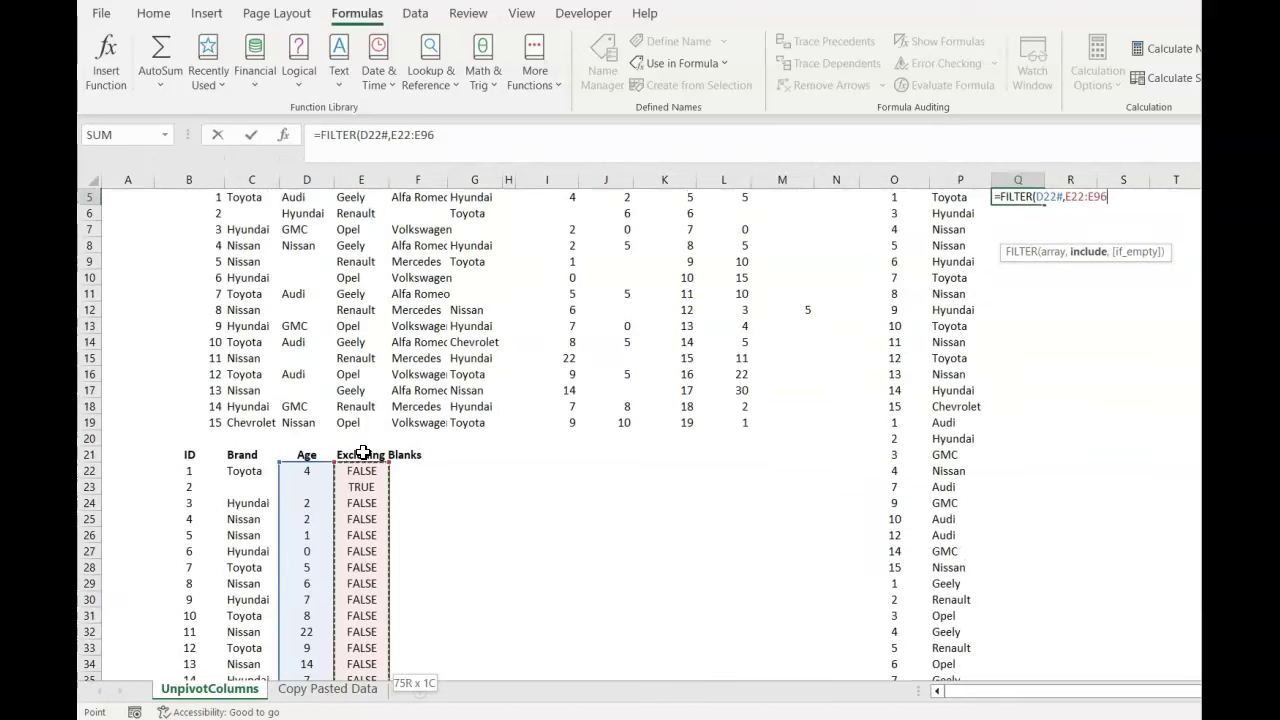
type("=FALSE")
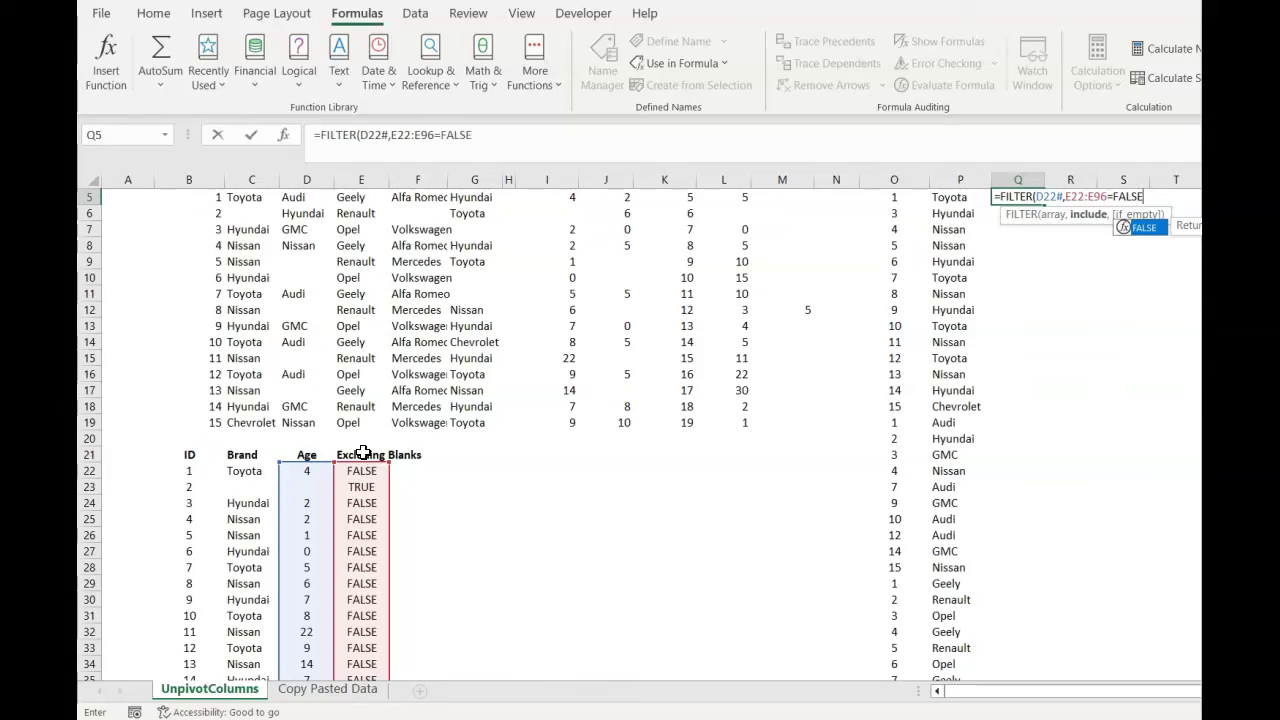
type(")")
key("Return")
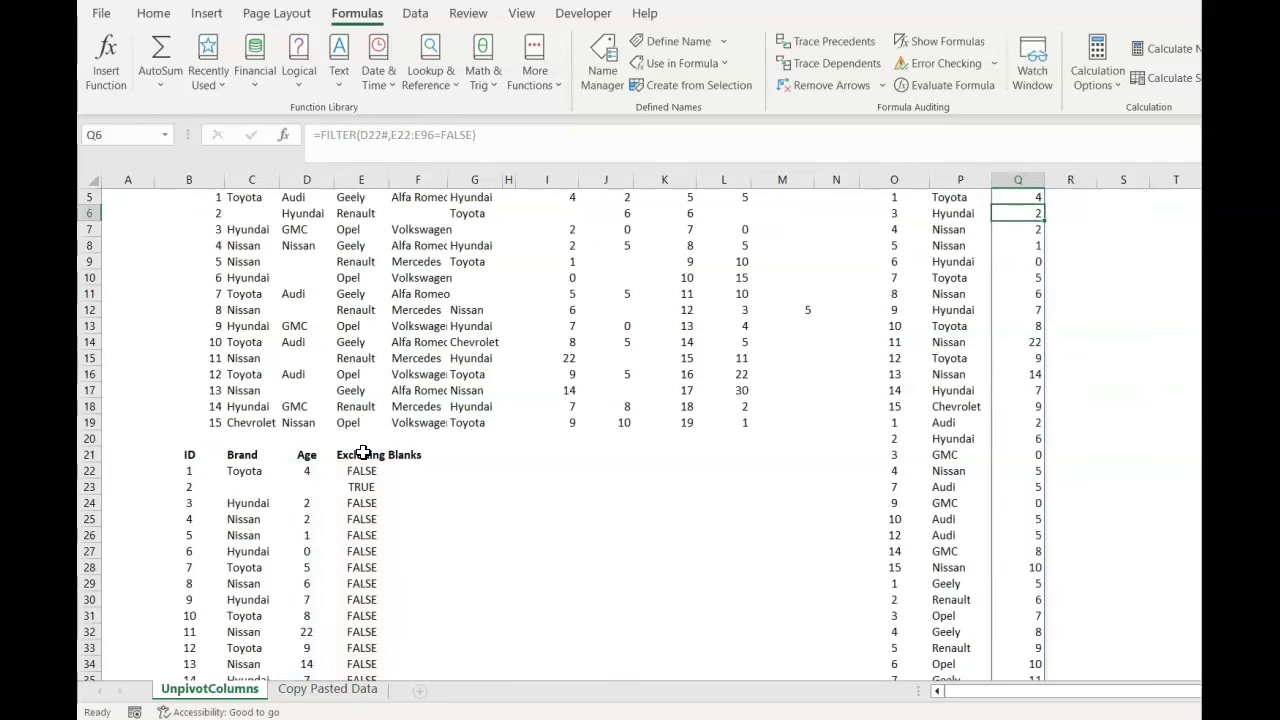
scroll(686, 386, "up", 2)
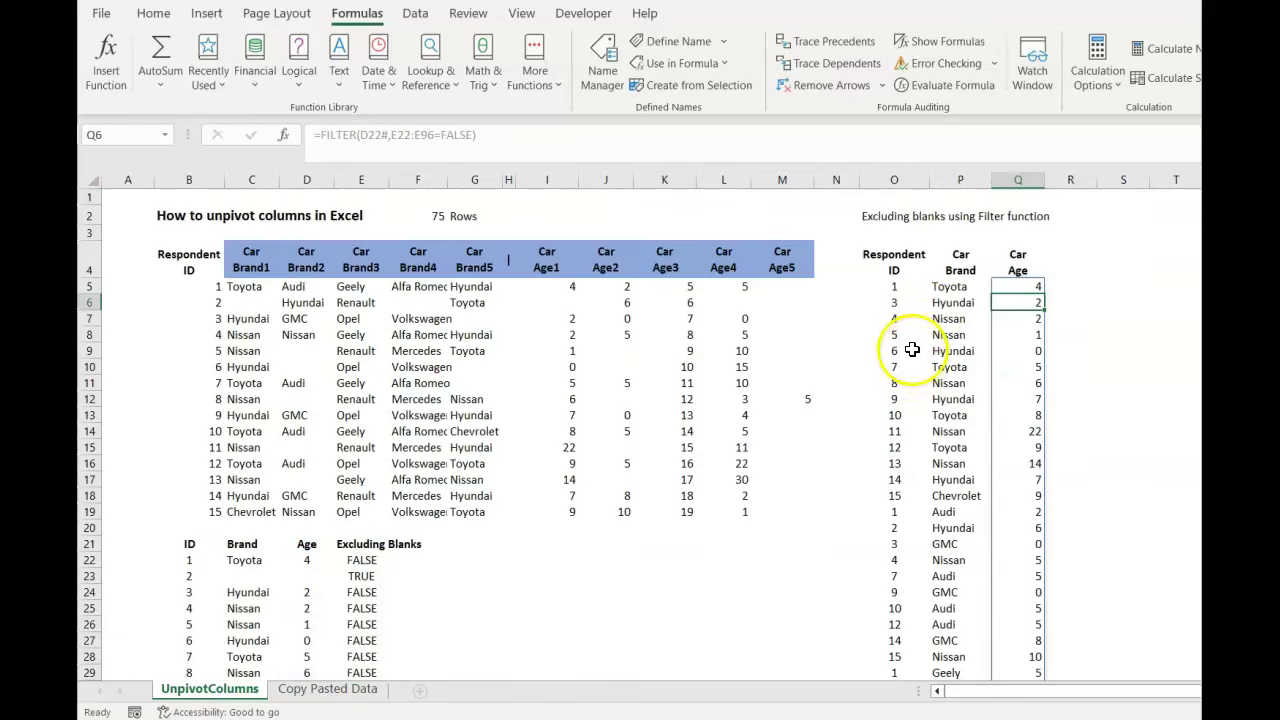
Copy the Respondent ID, Car Brand and Car Age table (O4 to row 69) into the Copy Pasted Data sheet
left_click(907, 266)
left_click_drag(907, 266, 1019, 313)
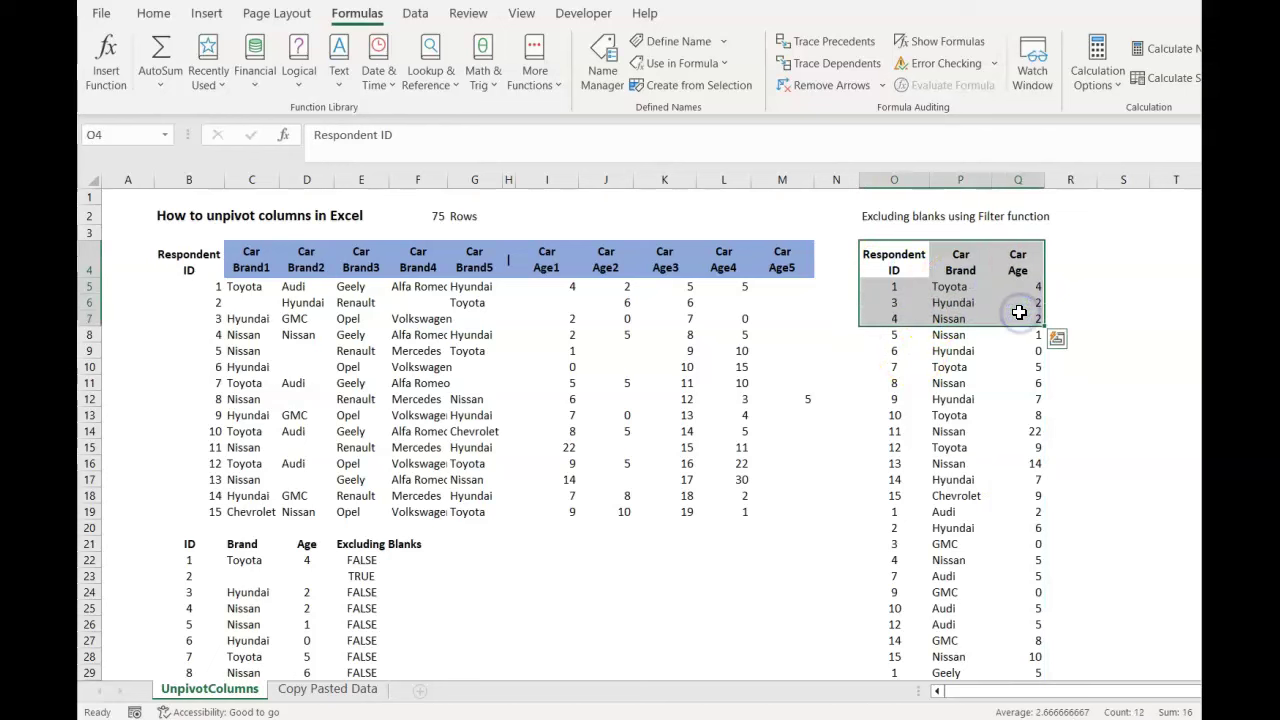
key("ctrl+shift+Down")
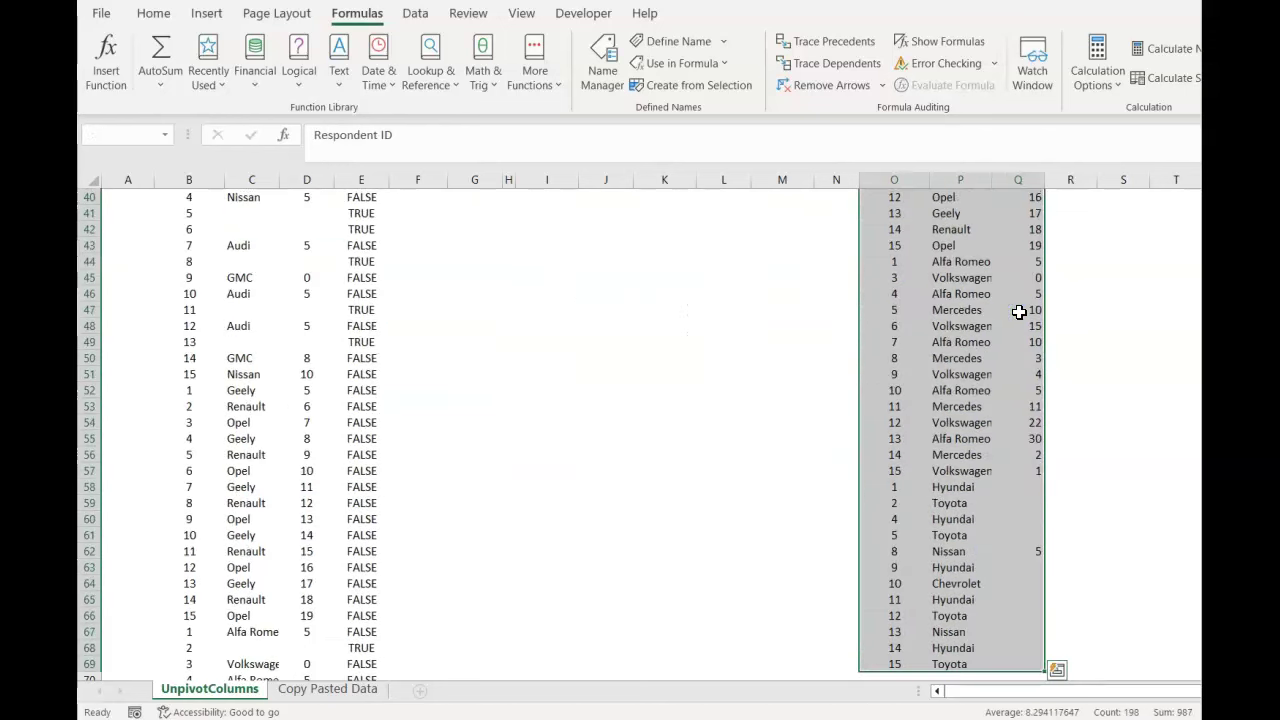
key("ctrl+c")
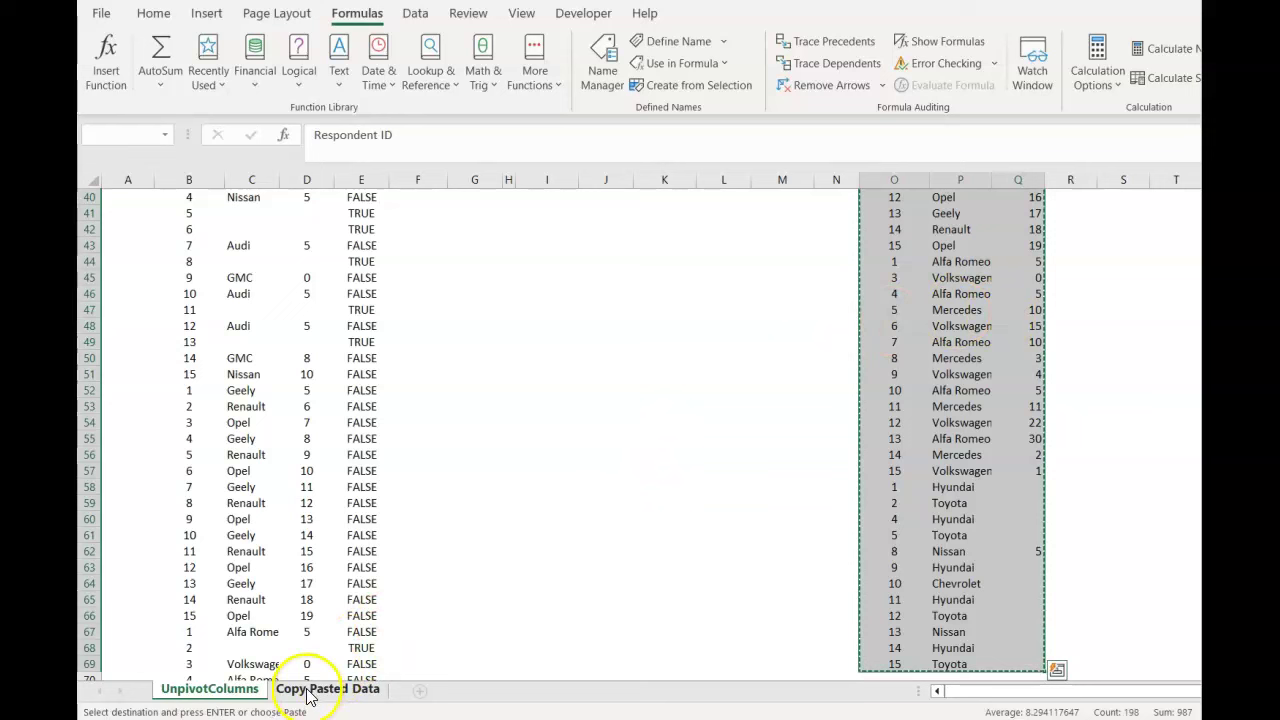
left_click(357, 690)
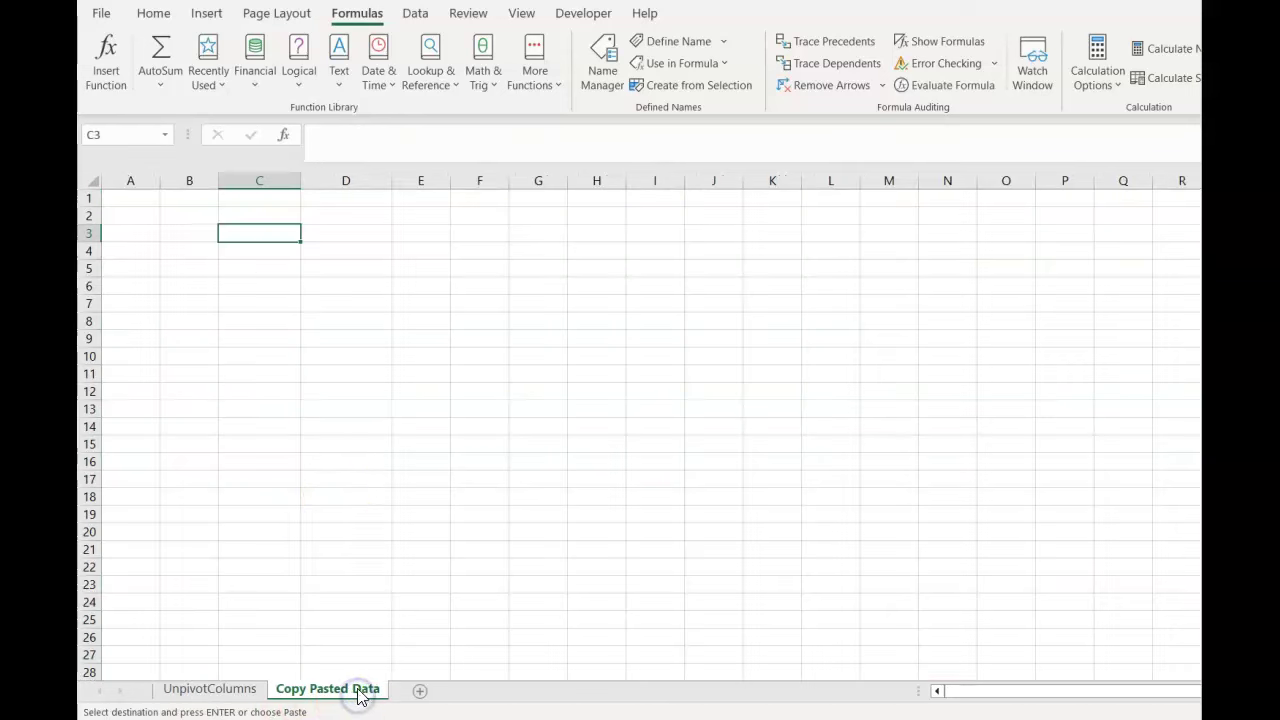
right_click(266, 240)
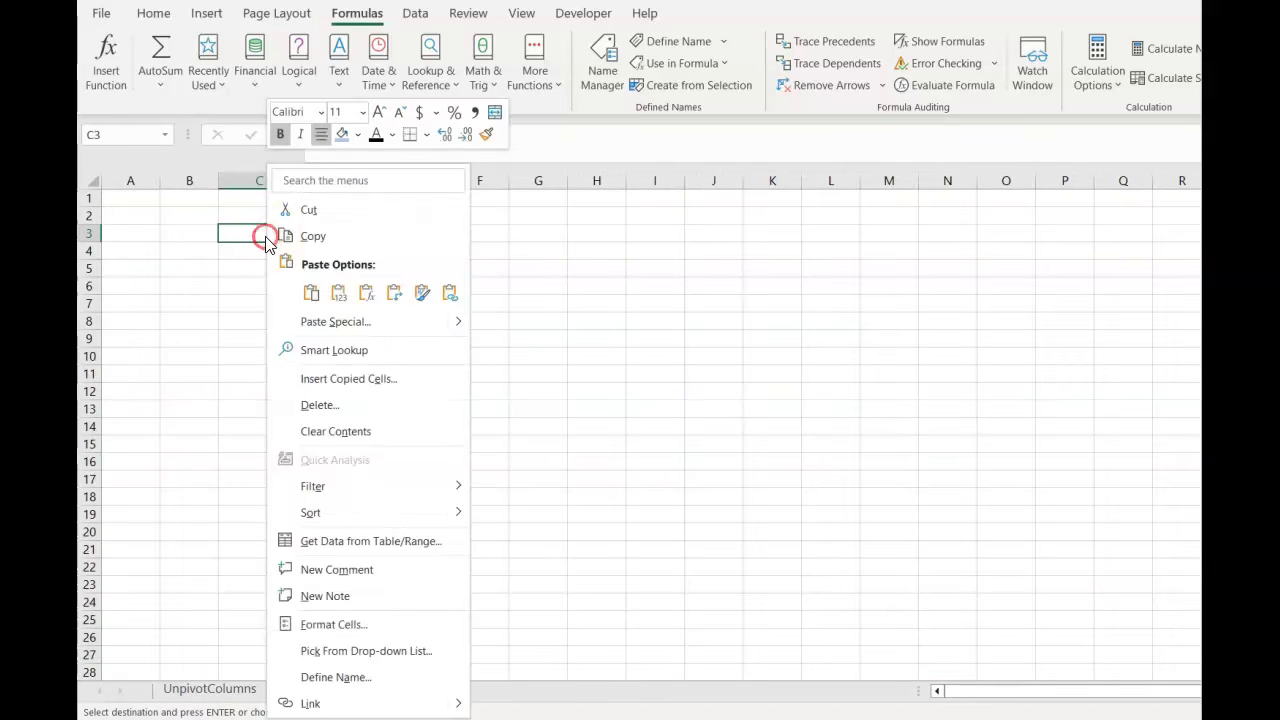
left_click(341, 297)
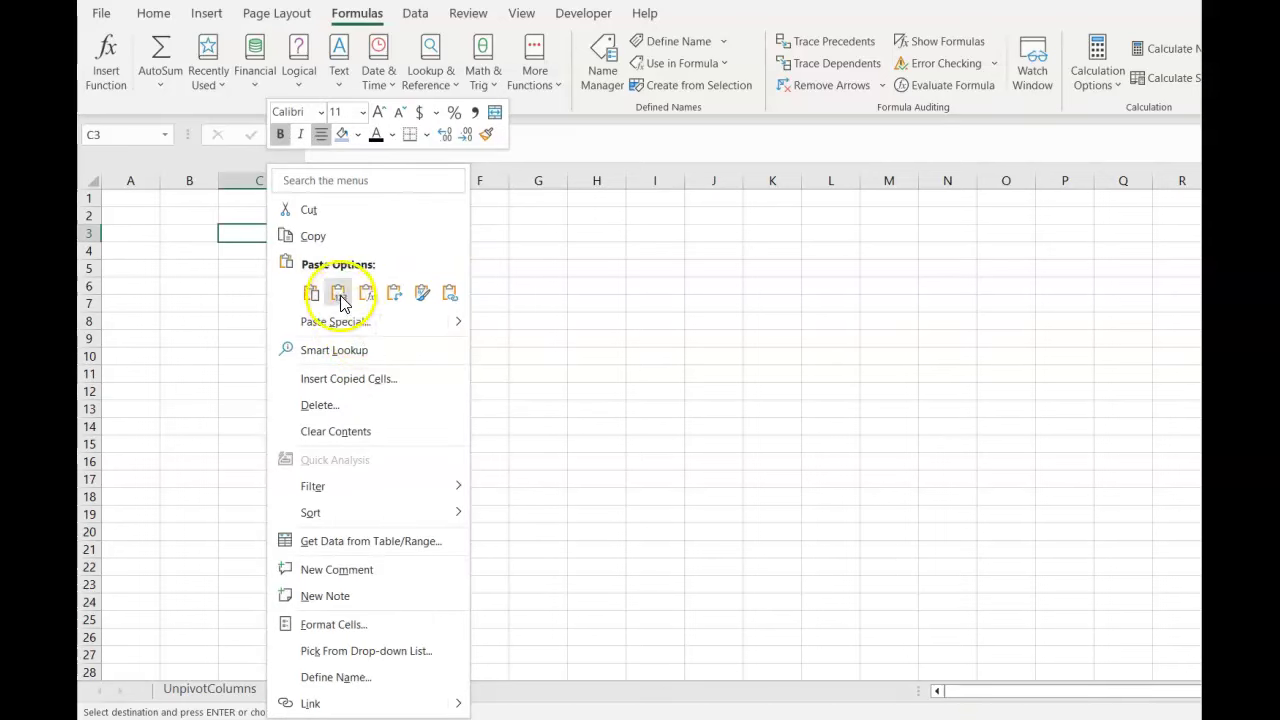
left_click(340, 293)
left_click(343, 296)
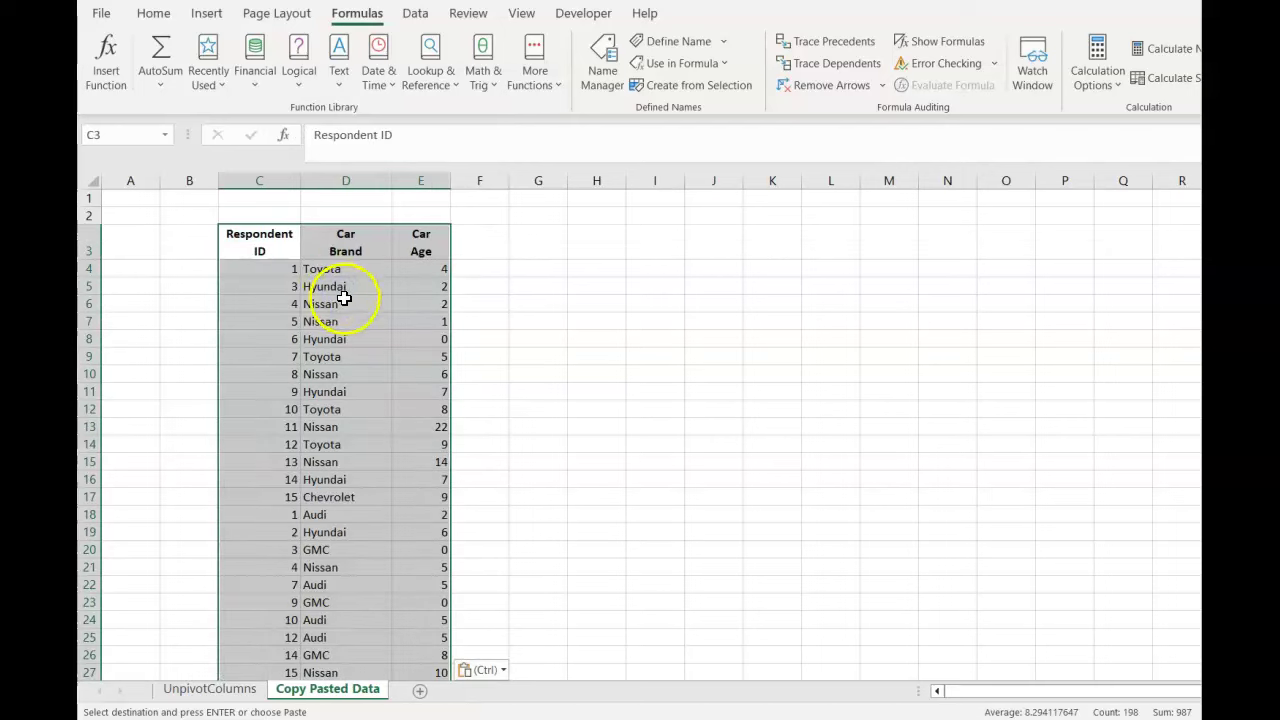
left_click(334, 286)
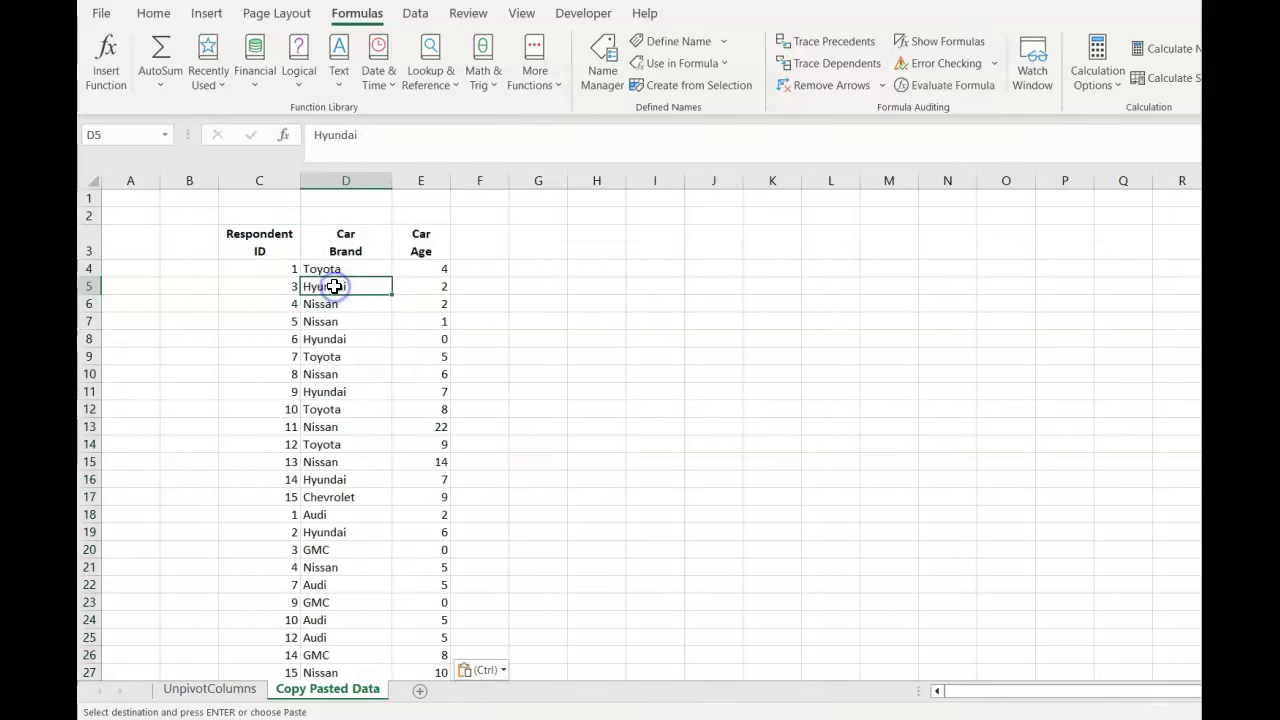
left_click(271, 269)
Sort the Copy Pasted Data table by Respondent ID, smallest to largest
right_click(272, 269)
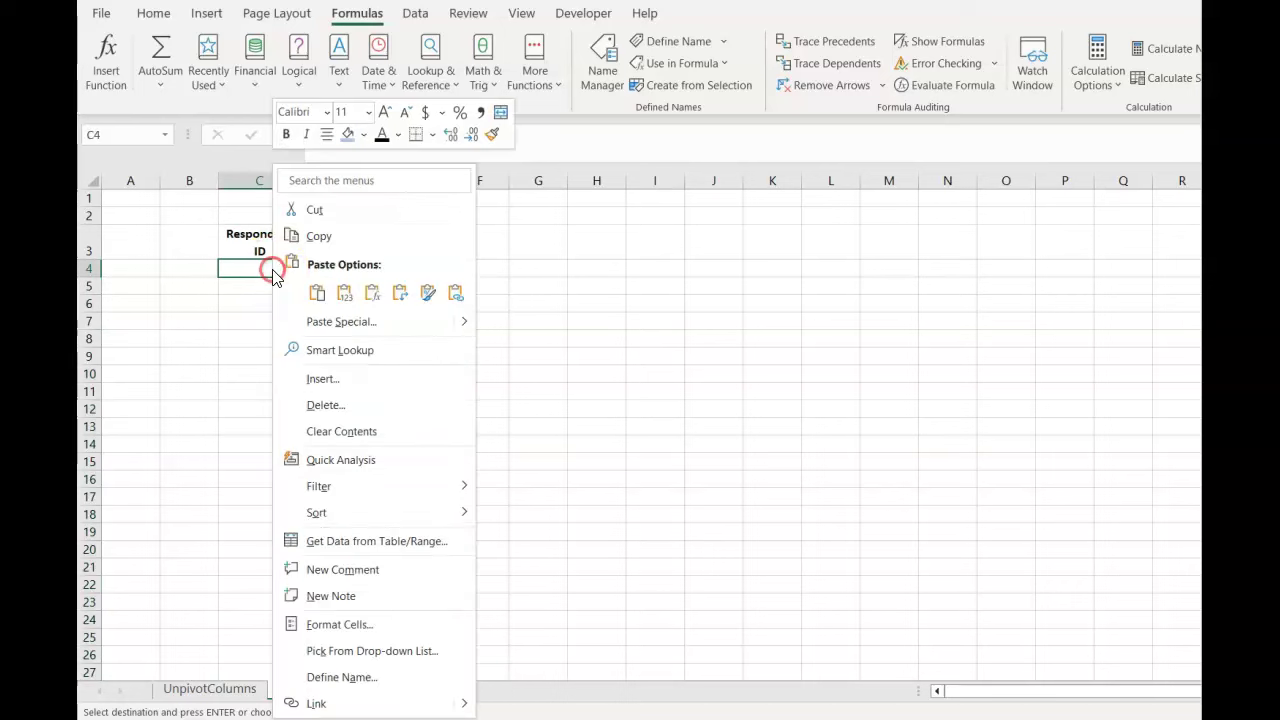
left_click(381, 522)
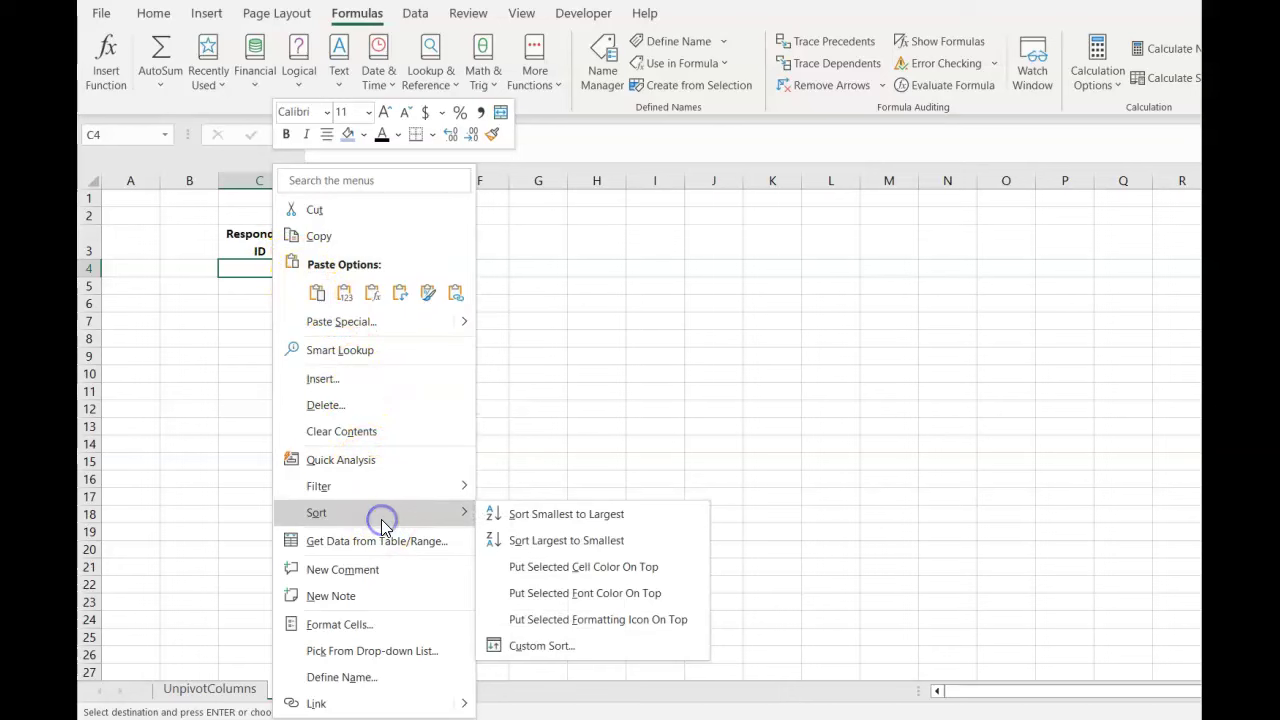
left_click(617, 521)
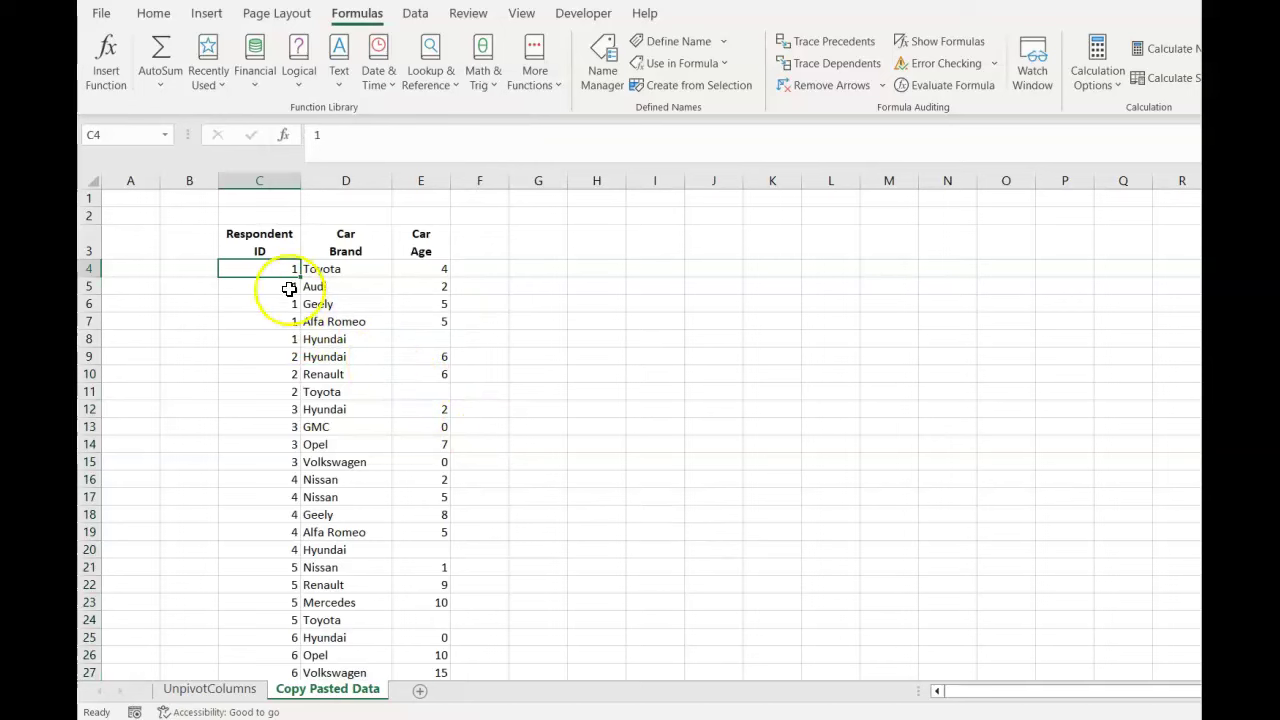
Highlight the grouped rows of respondents 1, 3, 6 and 7 to show their cars together
left_click_drag(281, 268, 417, 334)
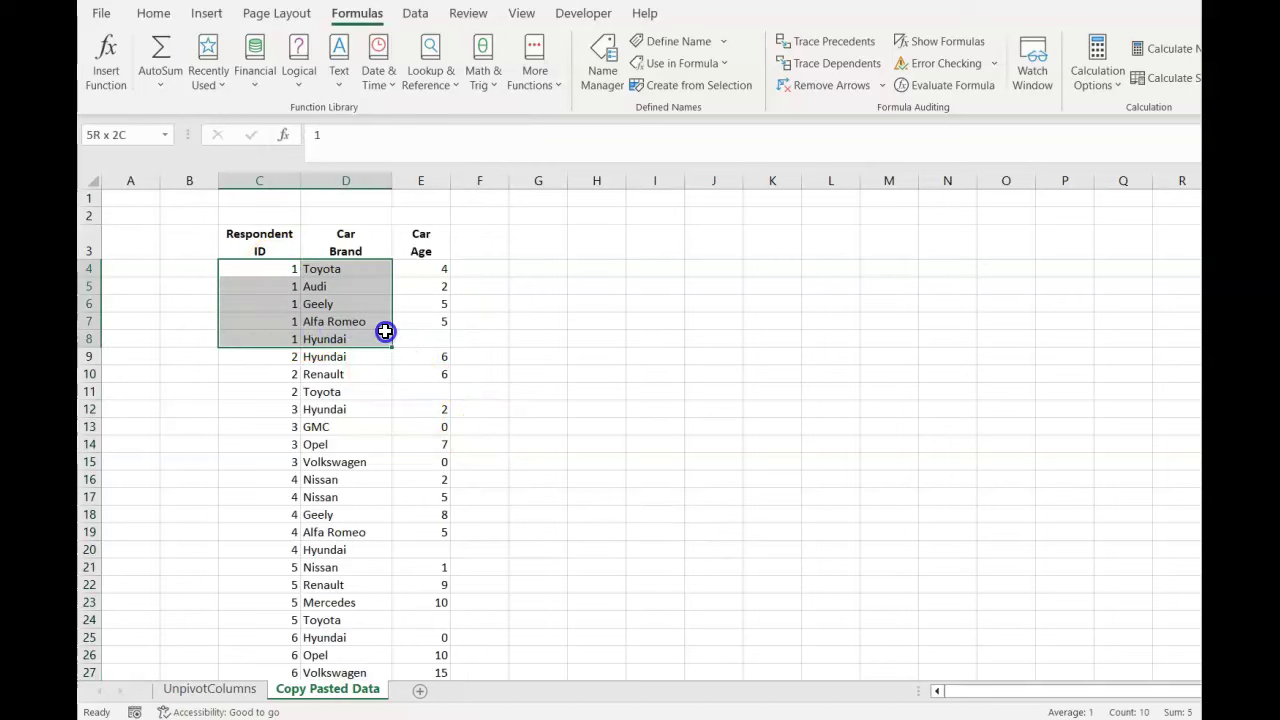
scroll(417, 334, "down", 2)
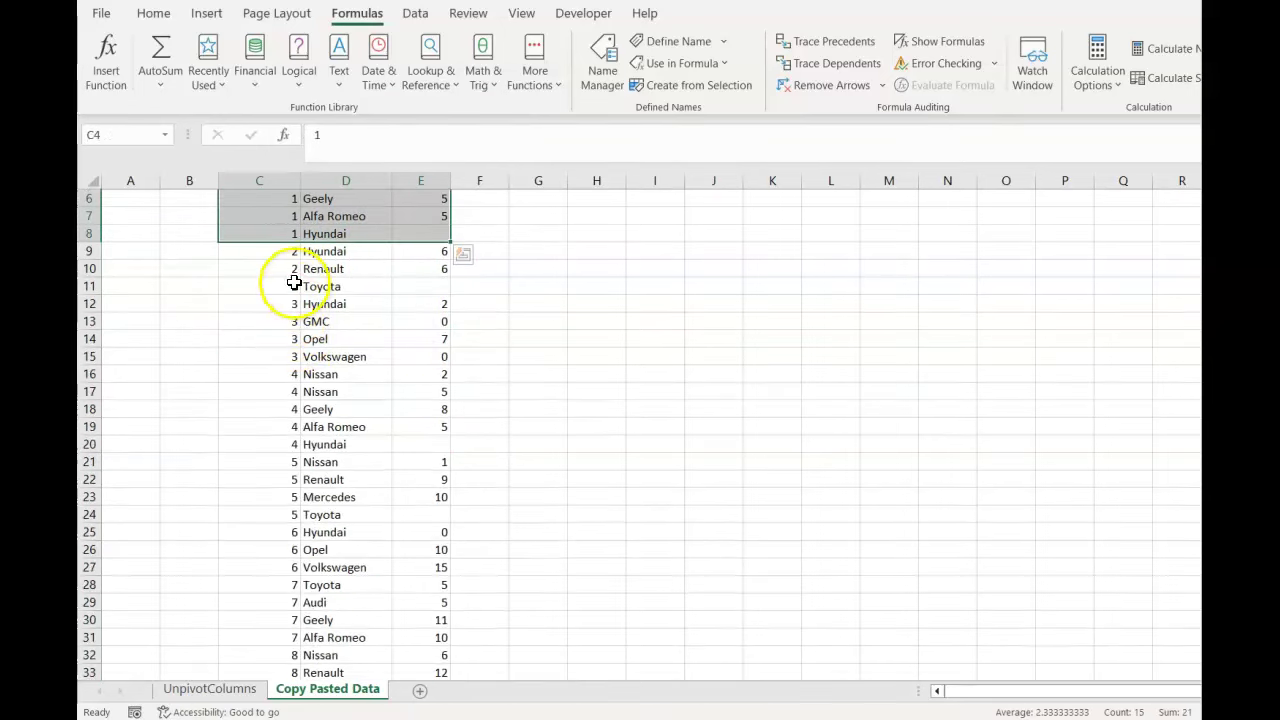
mouse_move(286, 251)
left_mouse_down()
mouse_move(338, 304)
mouse_move(429, 279)
left_mouse_up()
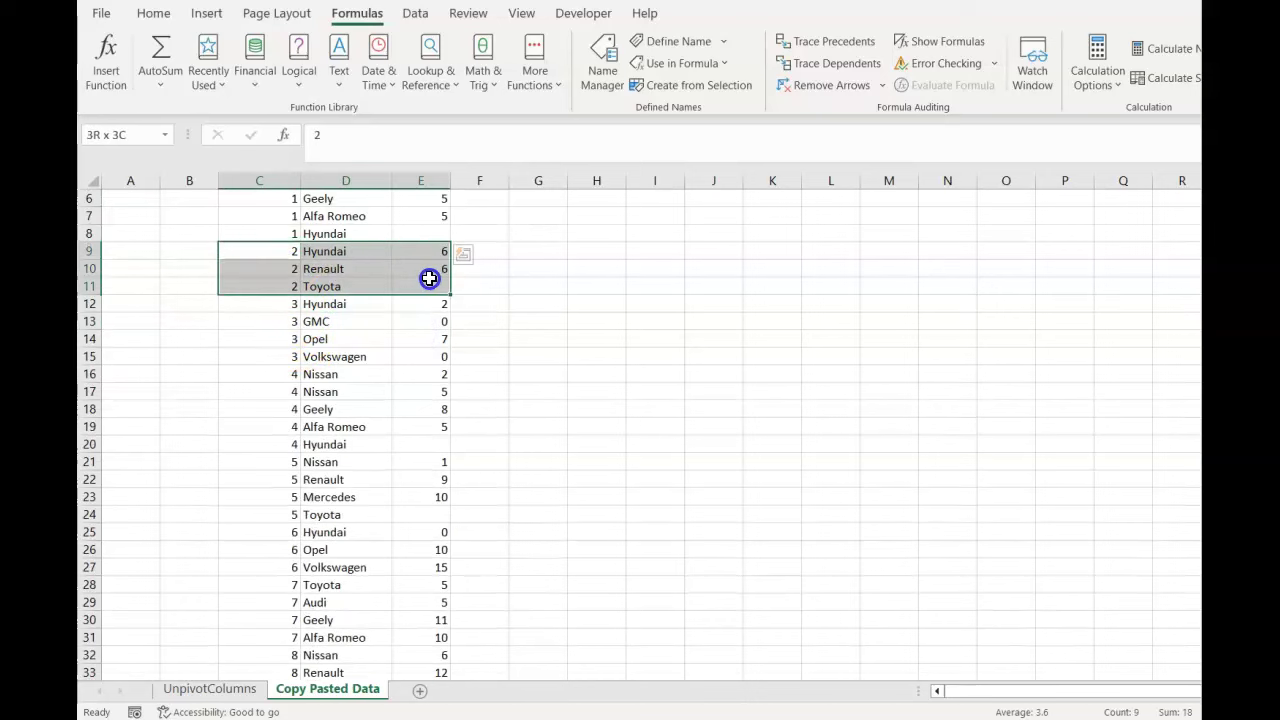
left_click_drag(288, 304, 418, 356)
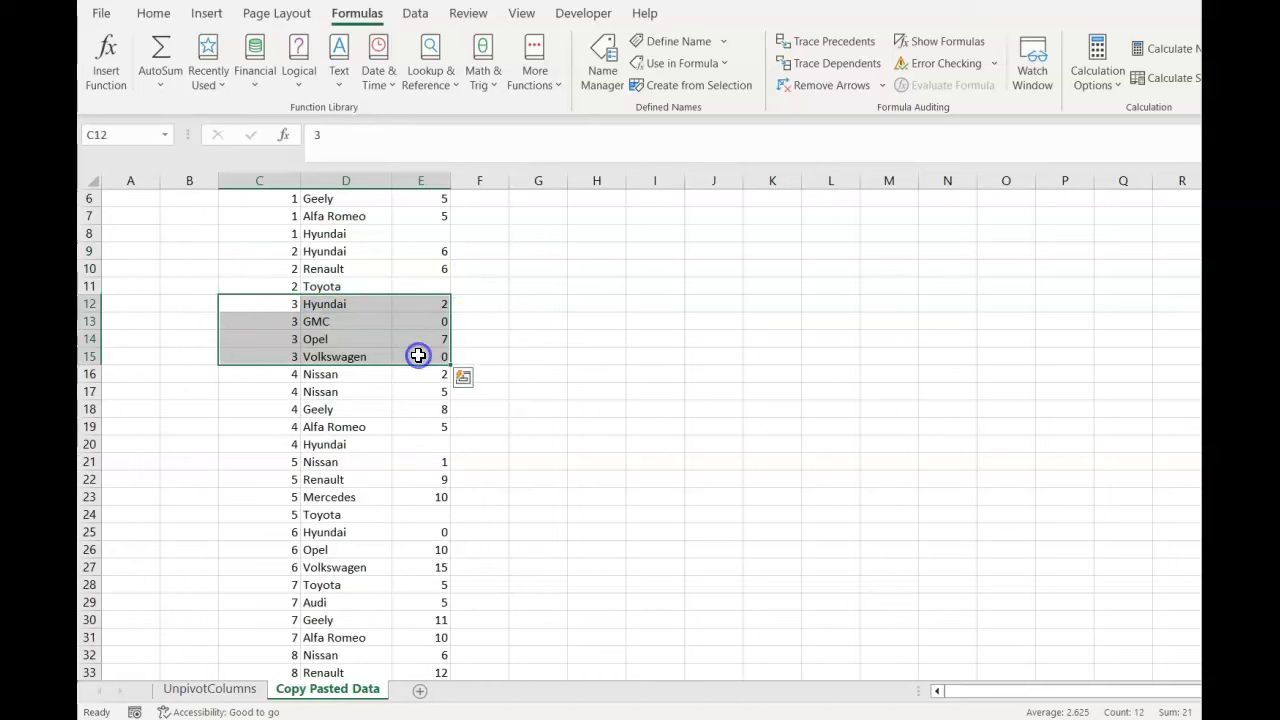
left_click(293, 569)
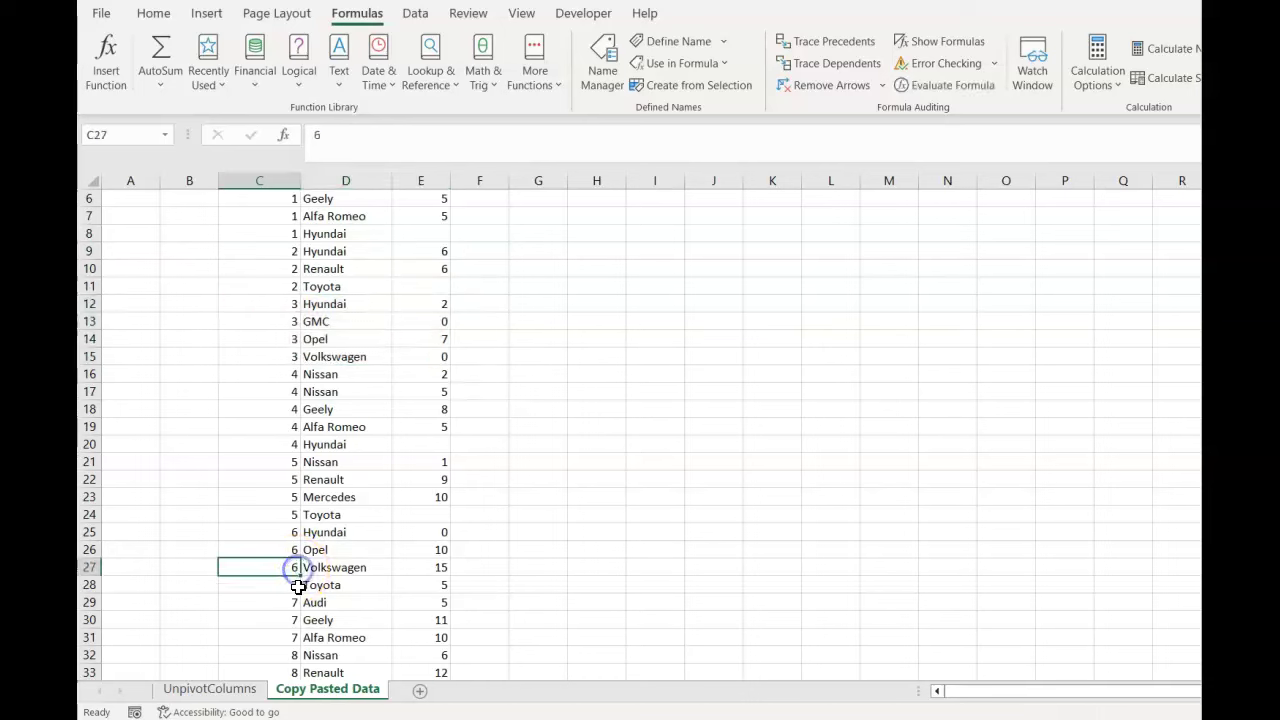
scroll(329, 471, "down", 3)
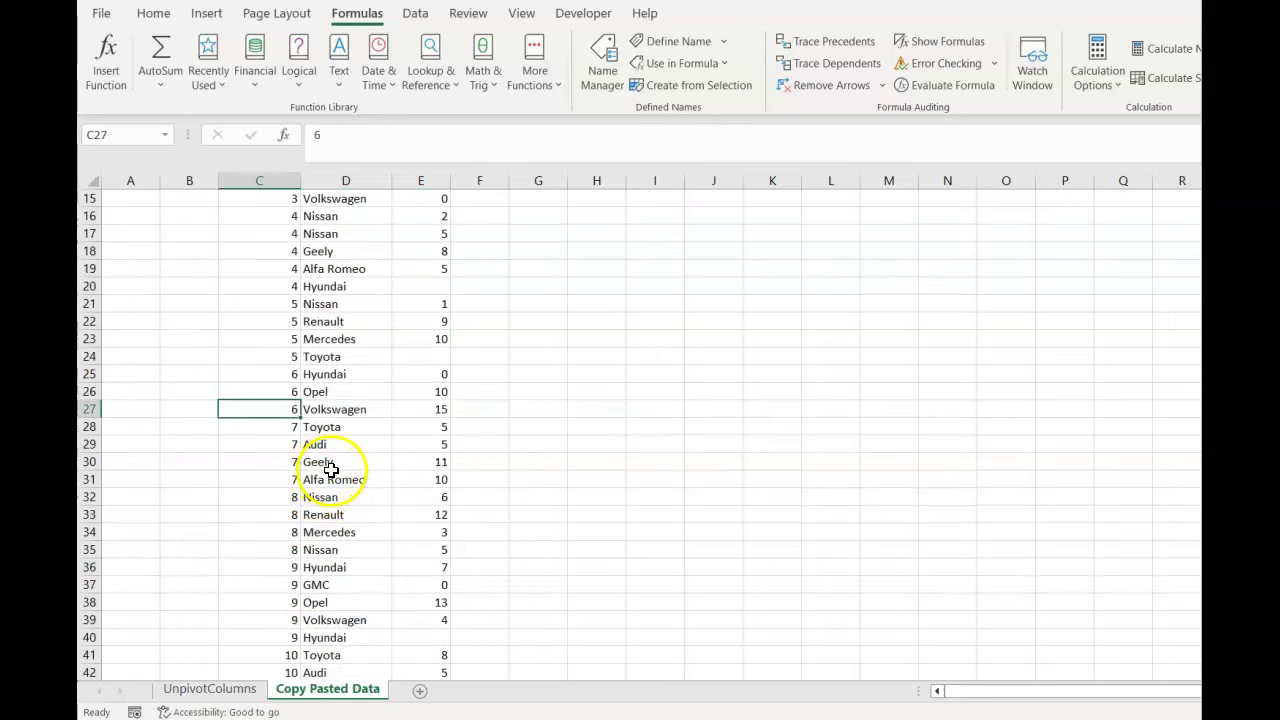
left_click(287, 427)
left_click_drag(287, 427, 400, 468)
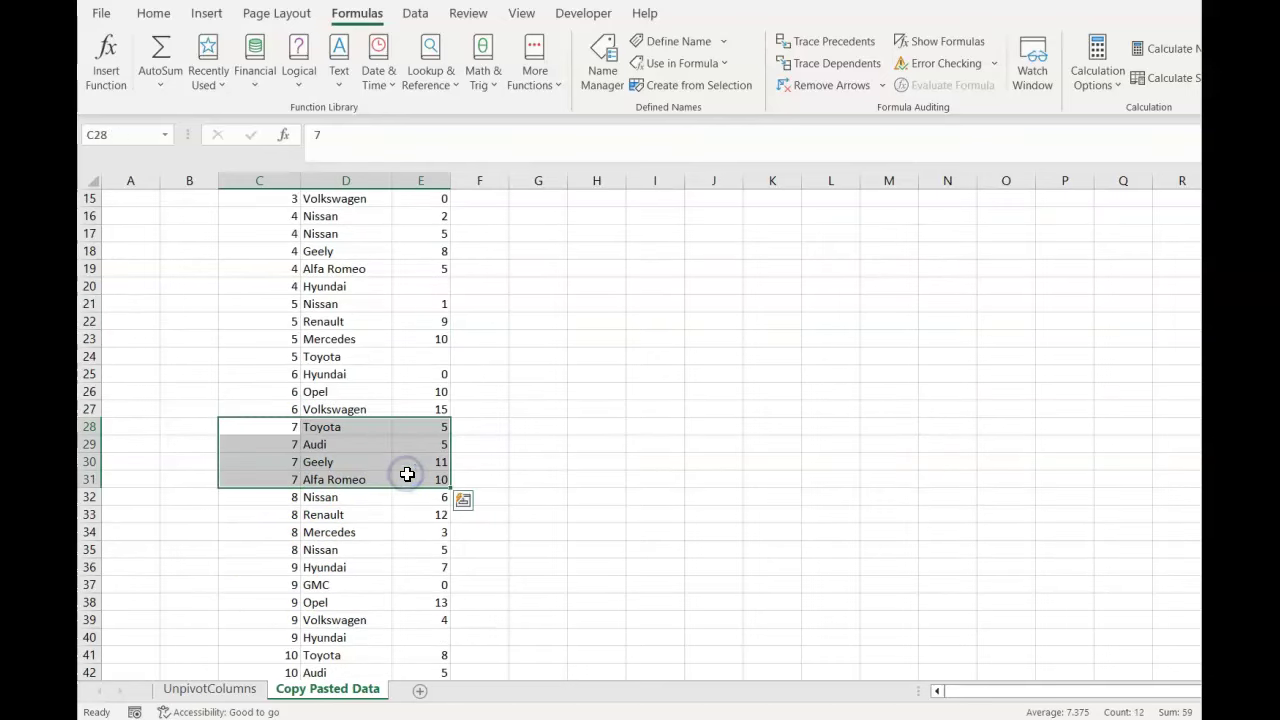
scroll(491, 429, "up", 5)
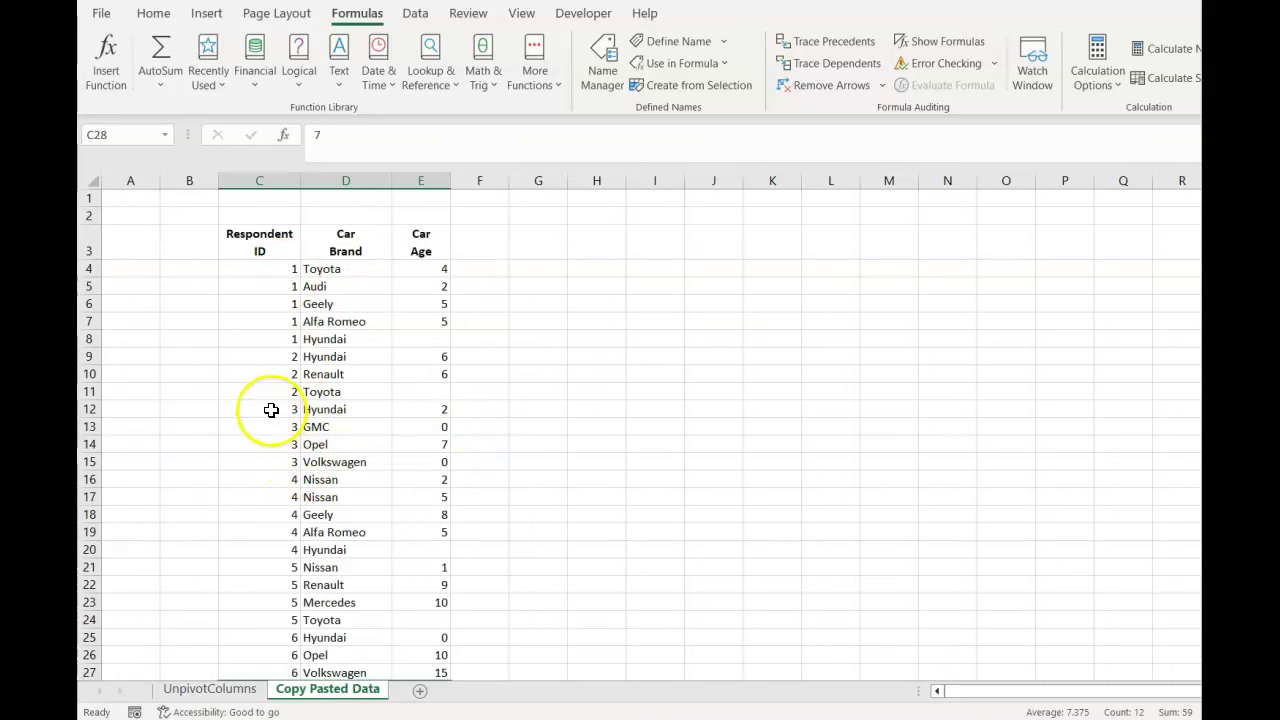
Copy respondent 2's three rows in C9:E11
left_click(283, 361)
left_click_drag(283, 361, 430, 393)
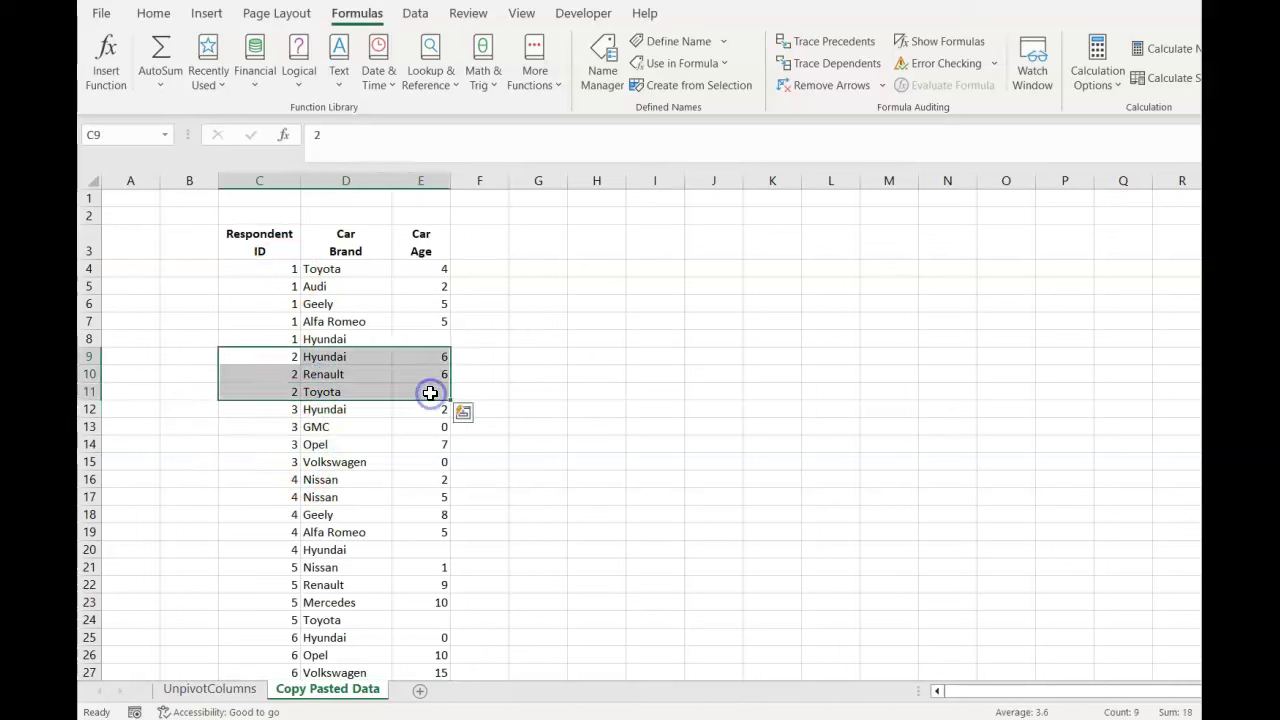
key("ctrl+c")
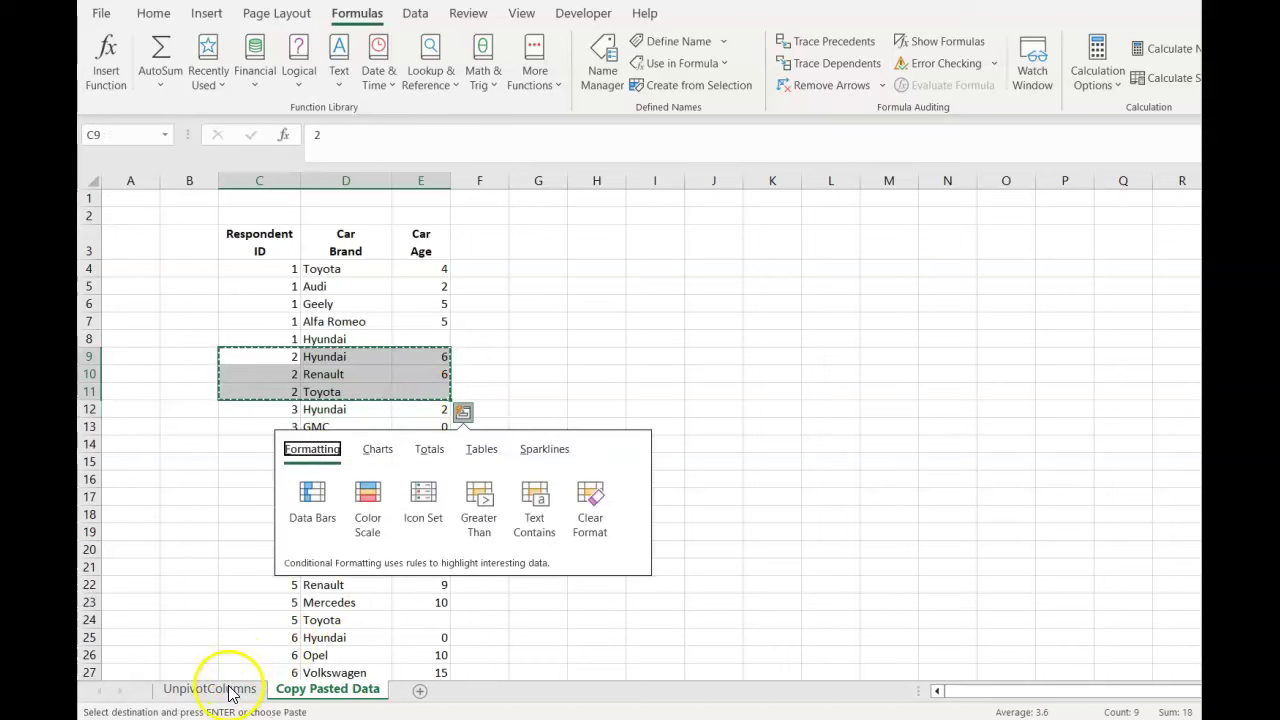
Paste respondent 2's Hyundai, Renault and Toyota rows into I22 on the UnpivotColumns sheet
left_click(210, 689)
scroll(561, 401, "up", 8)
scroll(575, 375, "up", 5)
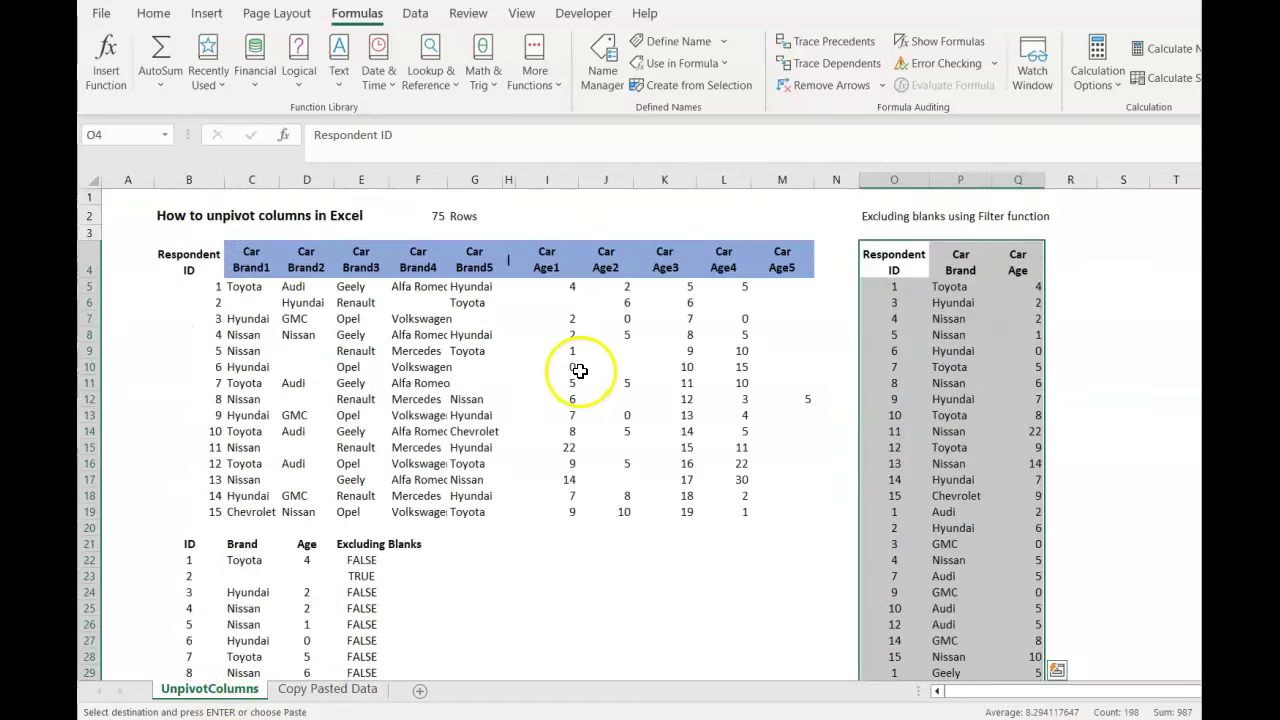
scroll(549, 424, "down", 1)
left_click(521, 514)
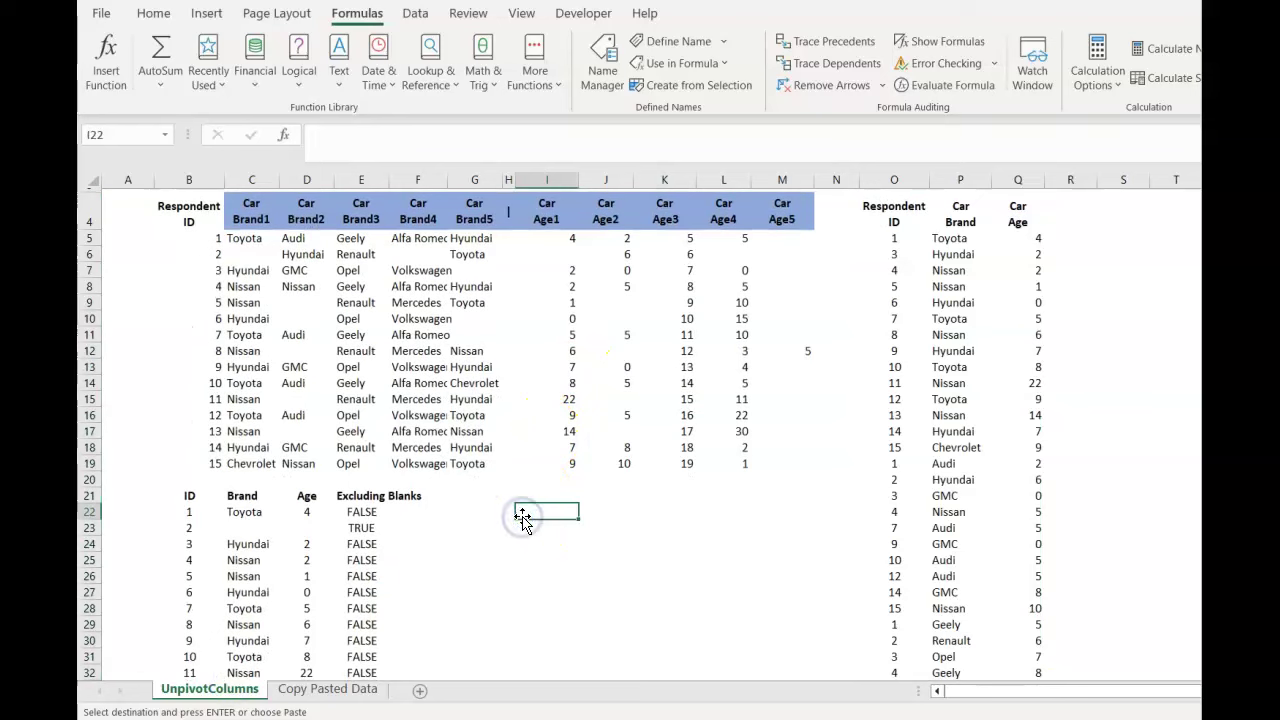
key("ctrl+v")
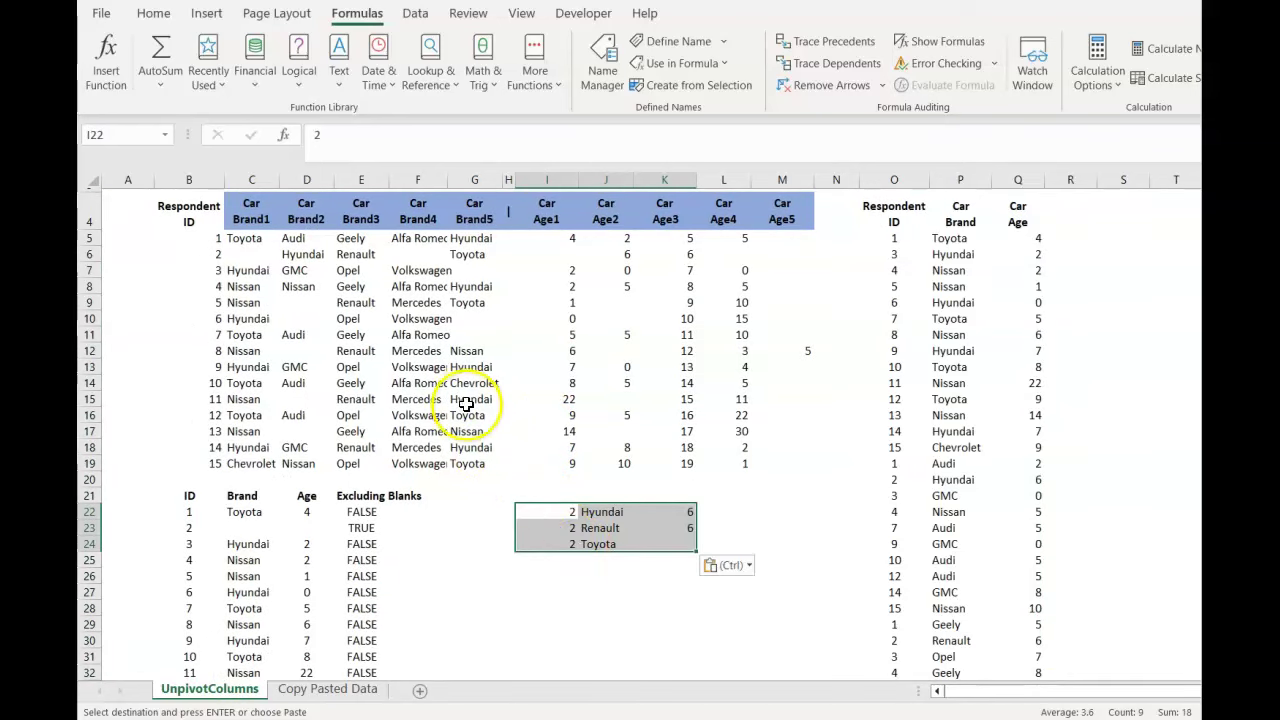
scroll(467, 399, "up", 1)
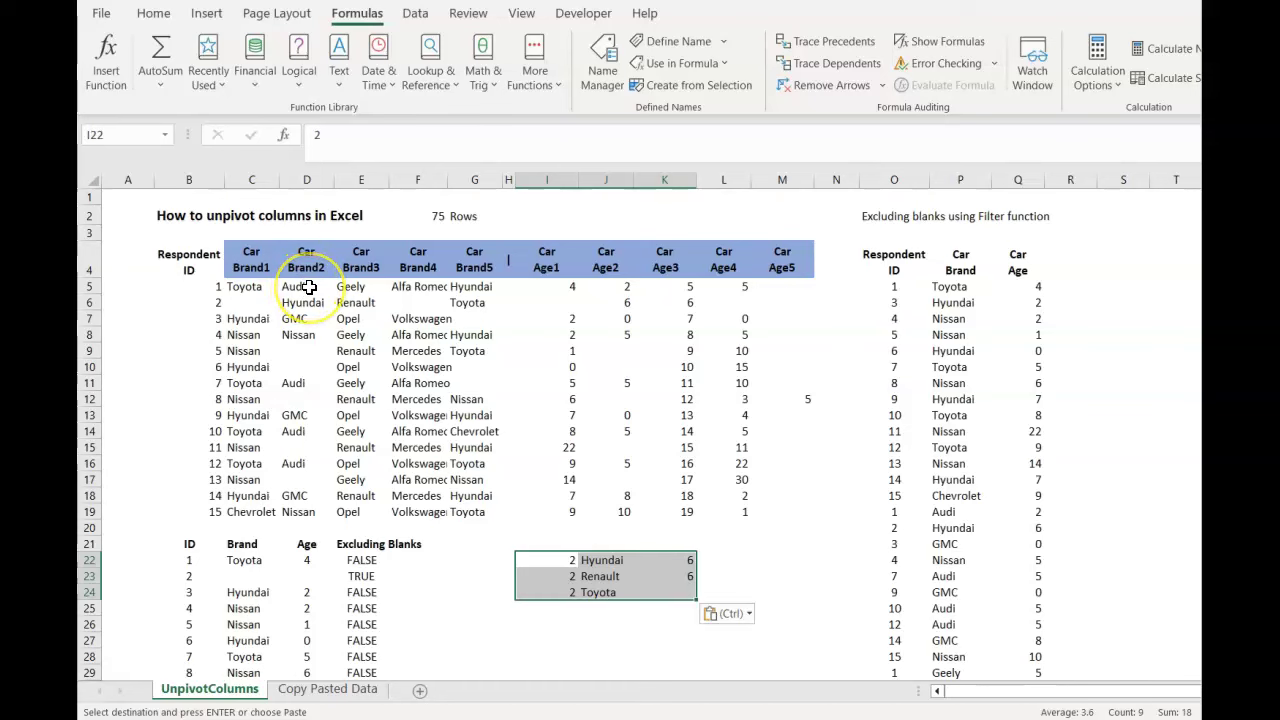
left_click(313, 302)
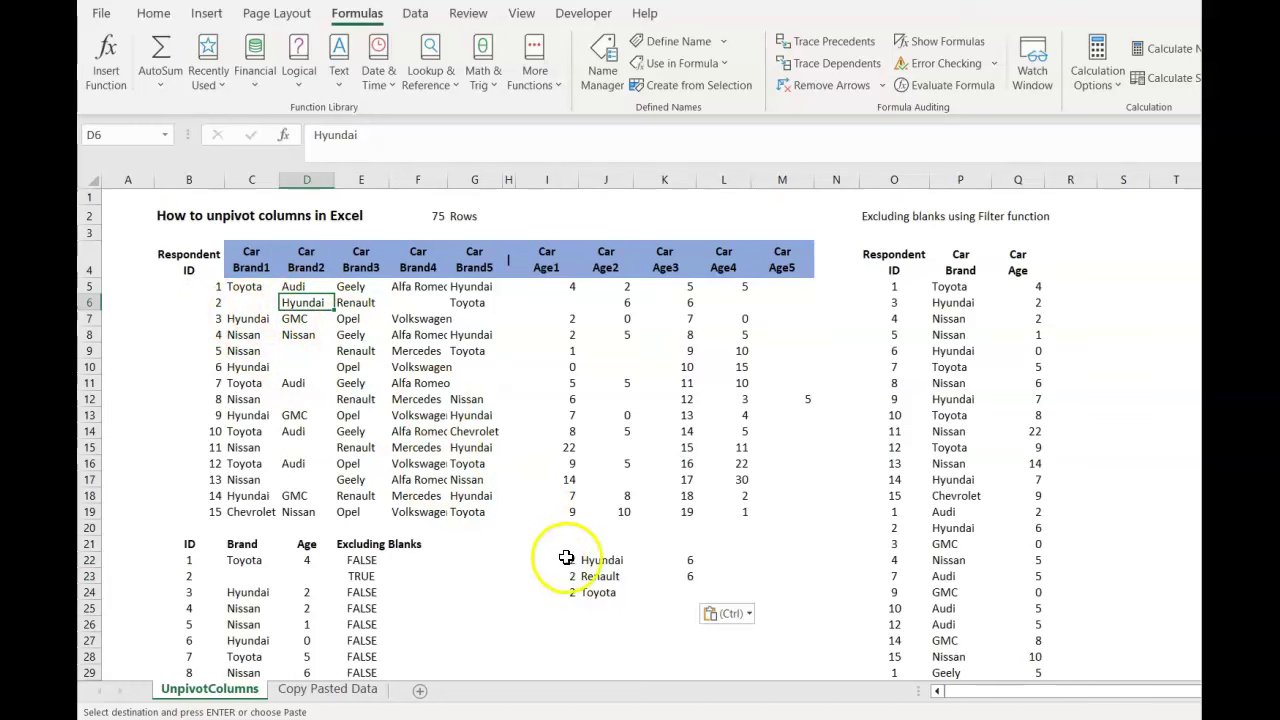
left_click(596, 560)
left_click(305, 302)
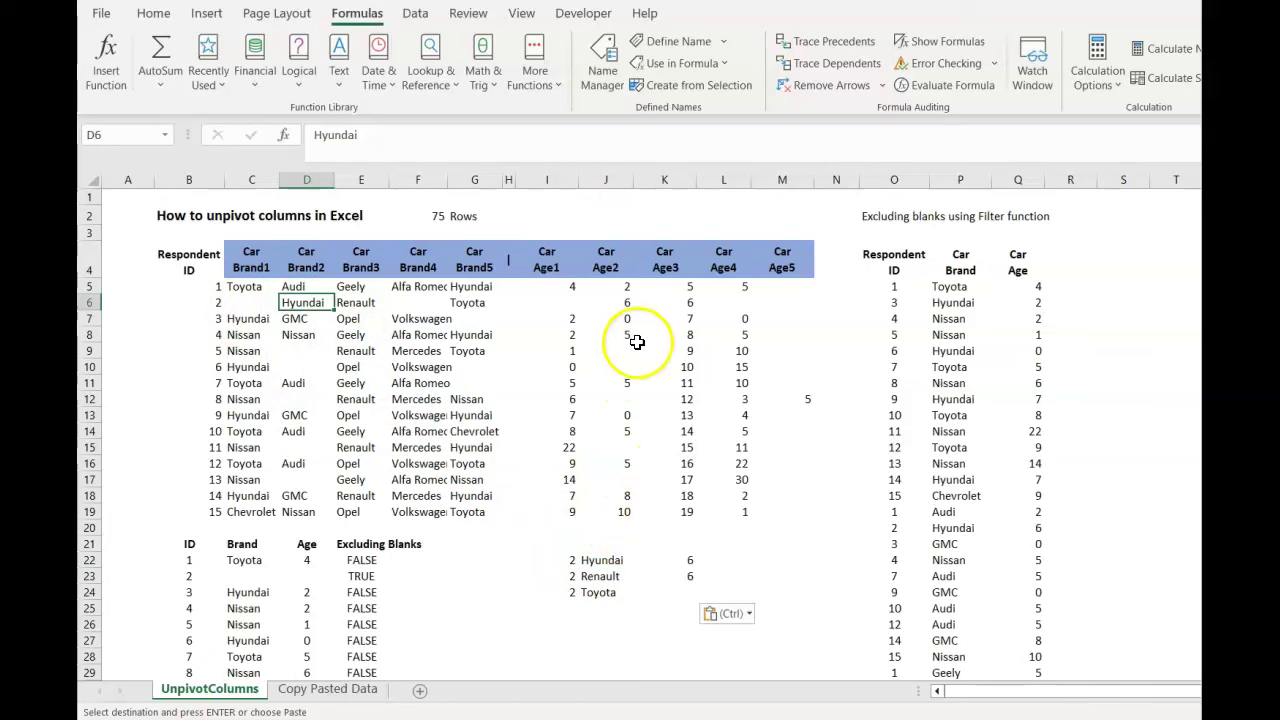
left_click(626, 301)
key("ctrl+v")
left_click(695, 562)
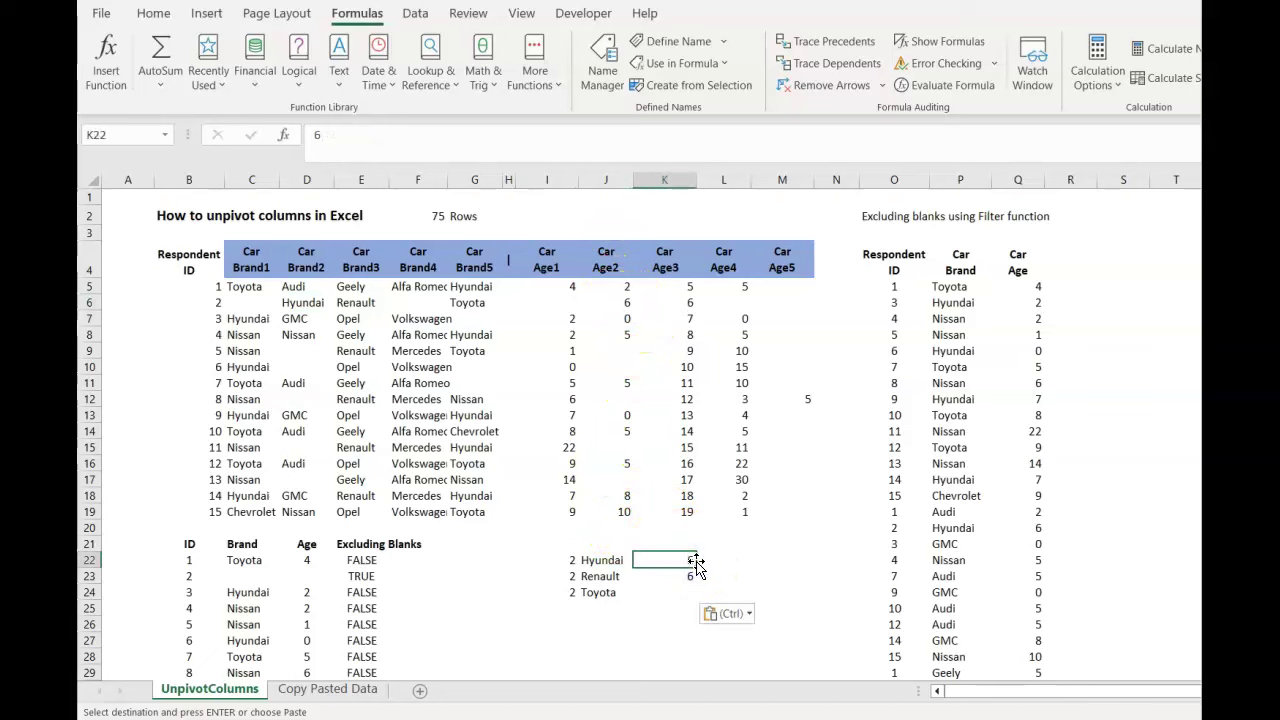
left_click(355, 302)
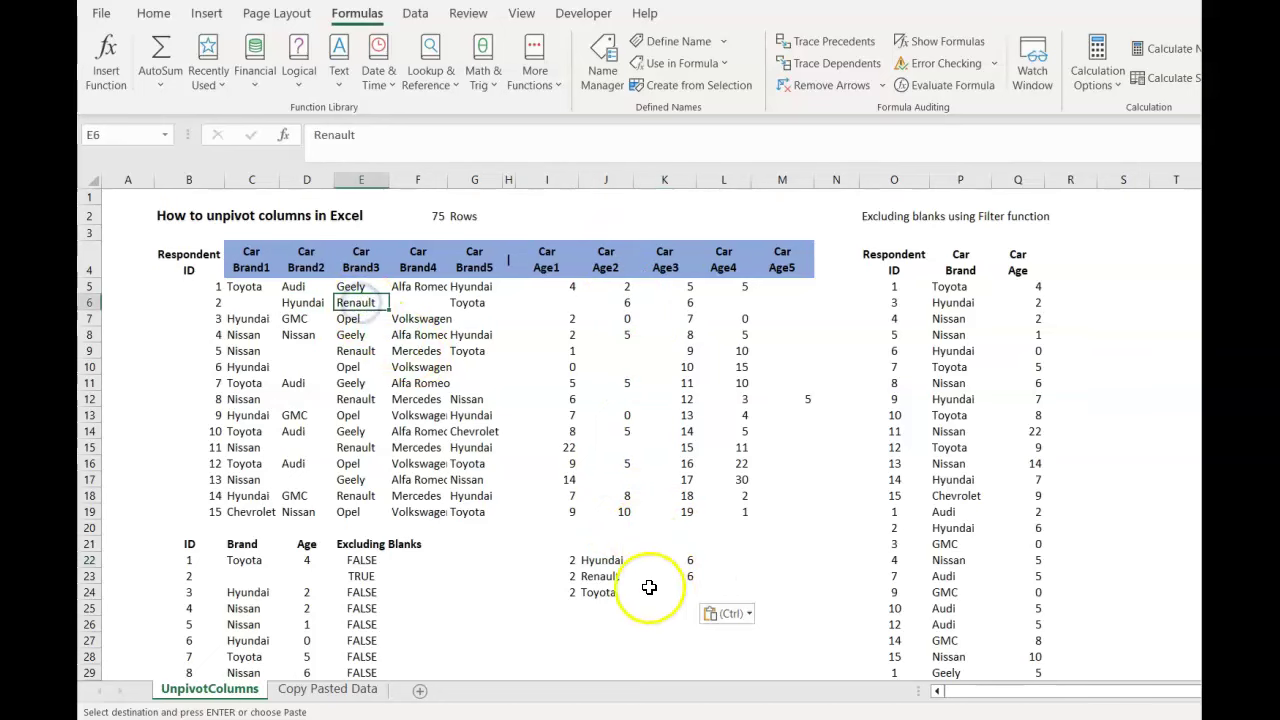
left_click(612, 577)
left_click(668, 577)
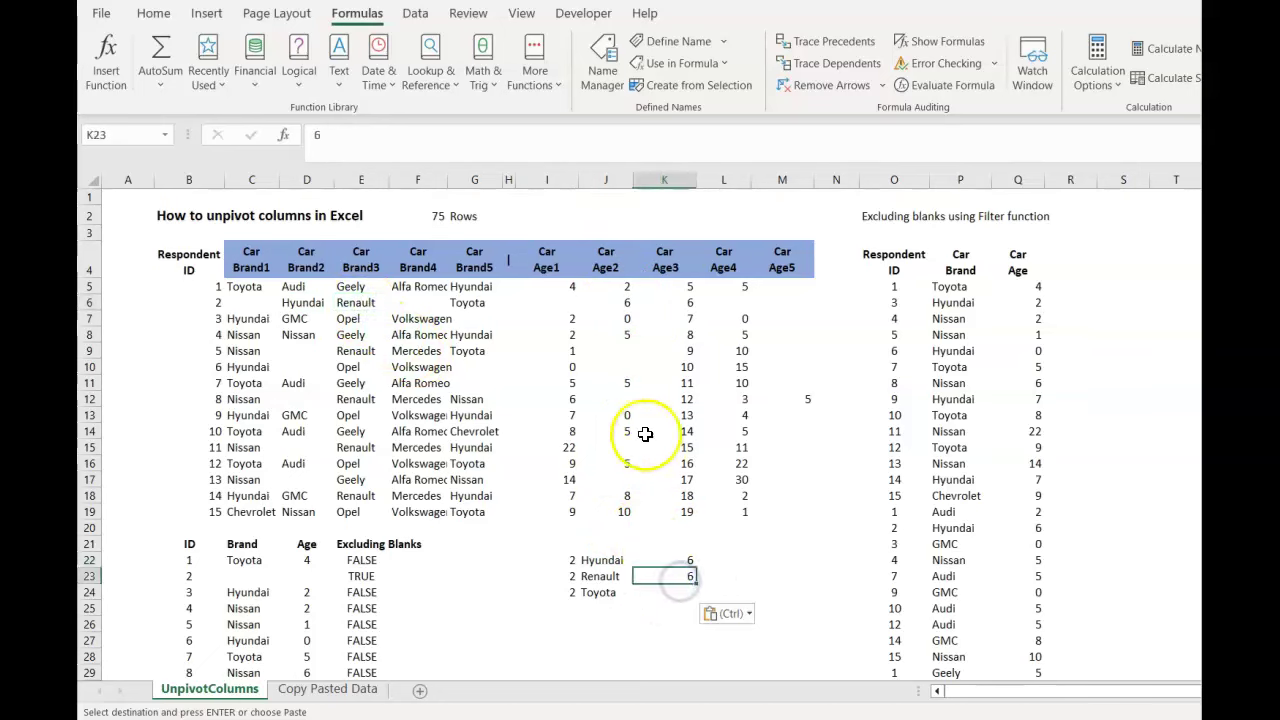
left_click(683, 304)
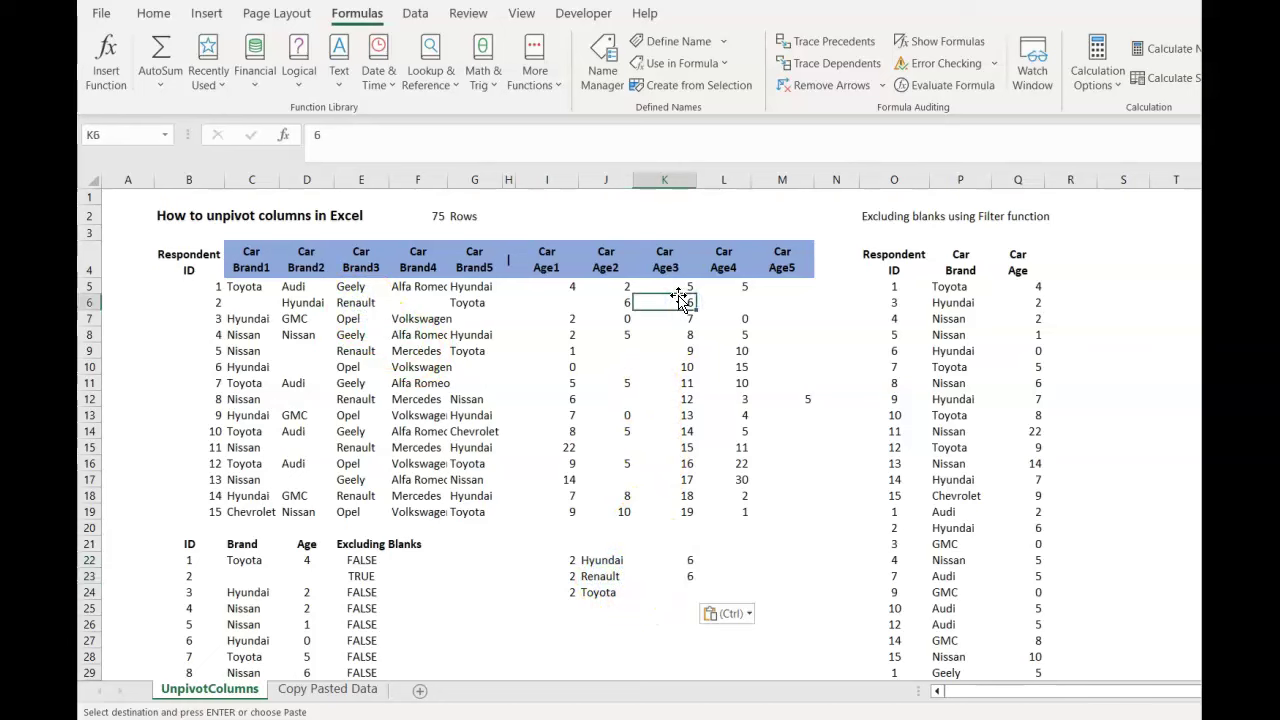
left_click(596, 590)
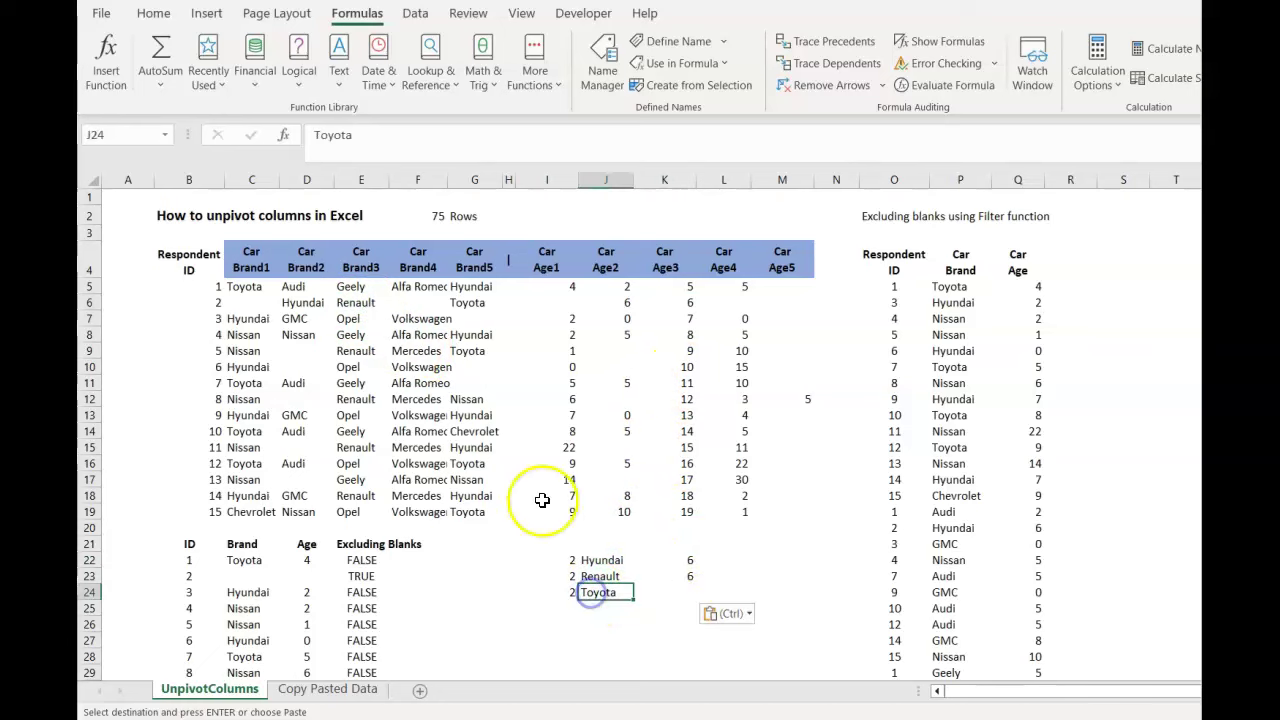
left_click(462, 306)
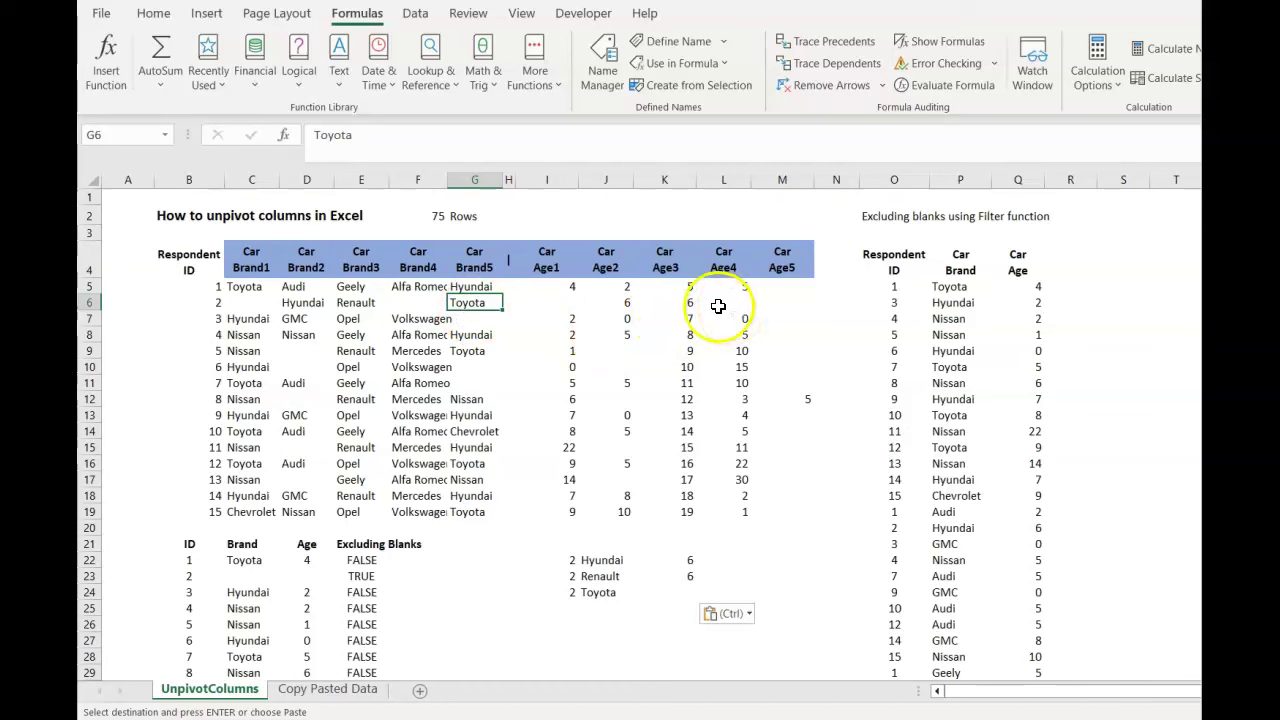
left_click(785, 305)
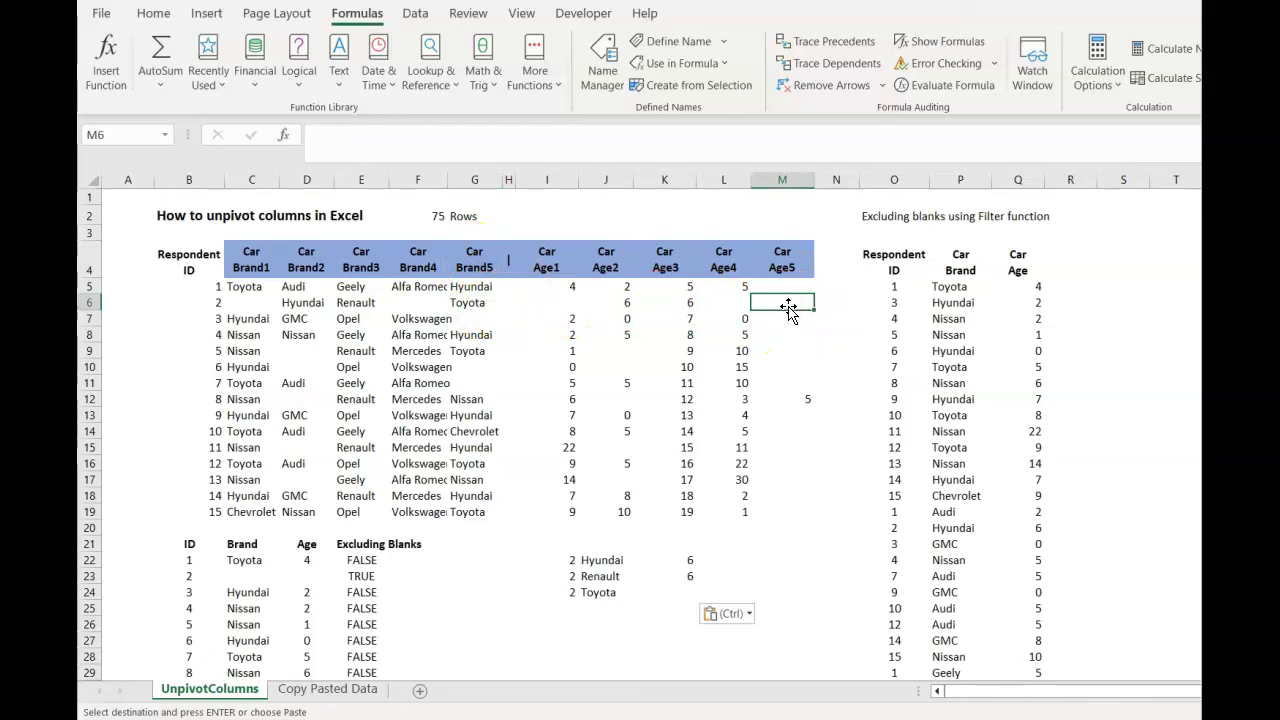
left_click(605, 592)
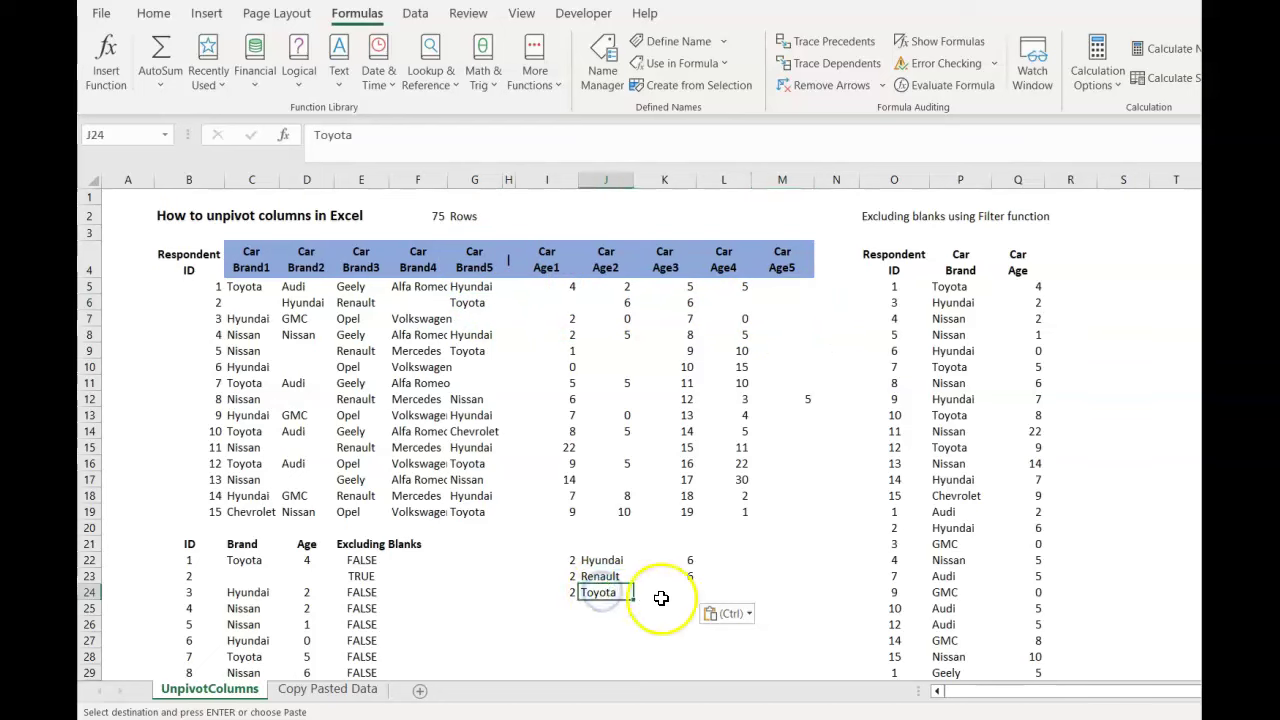
left_click(678, 598)
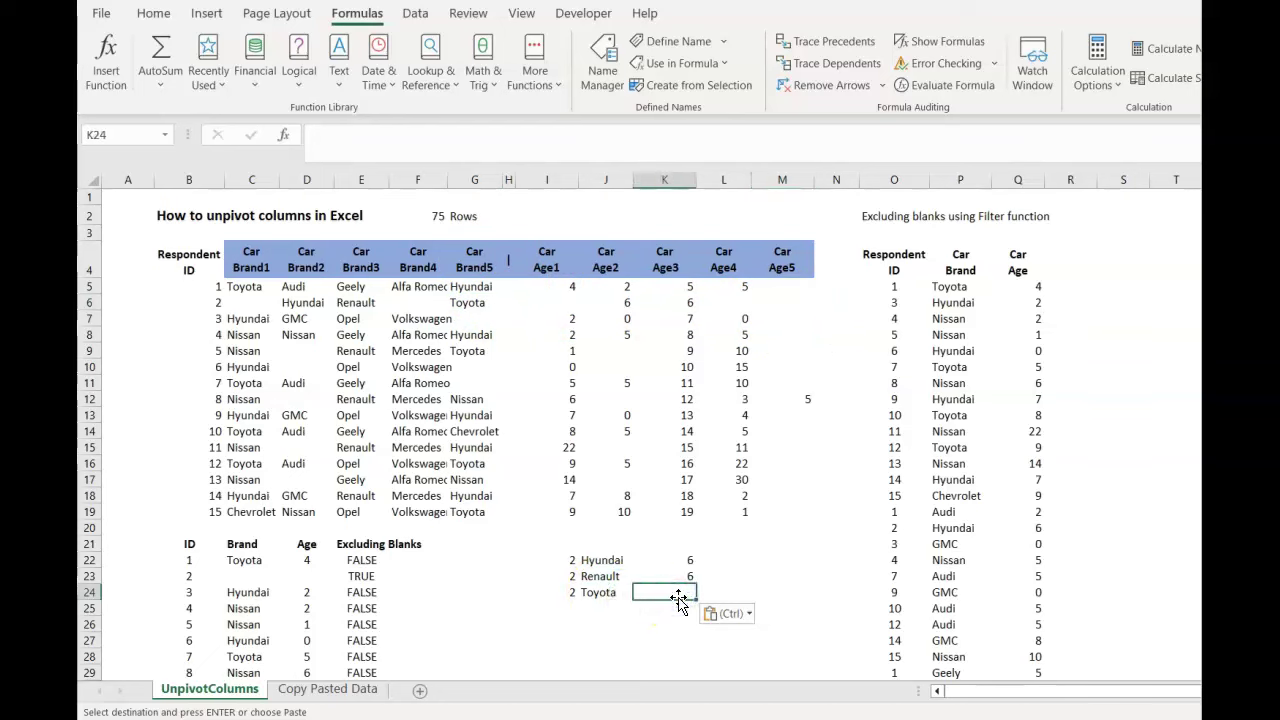